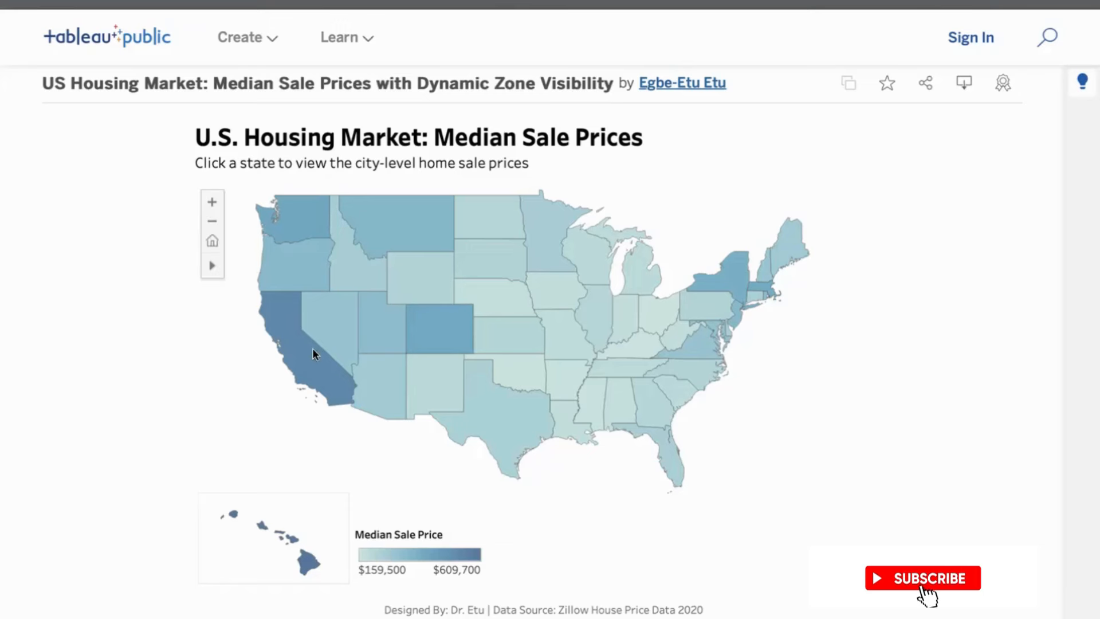
Select California on the finished dashboard's map to examine its city-level sale prices, and clear the selection.
{"action": "left_click", "coordinate": [296, 364]}
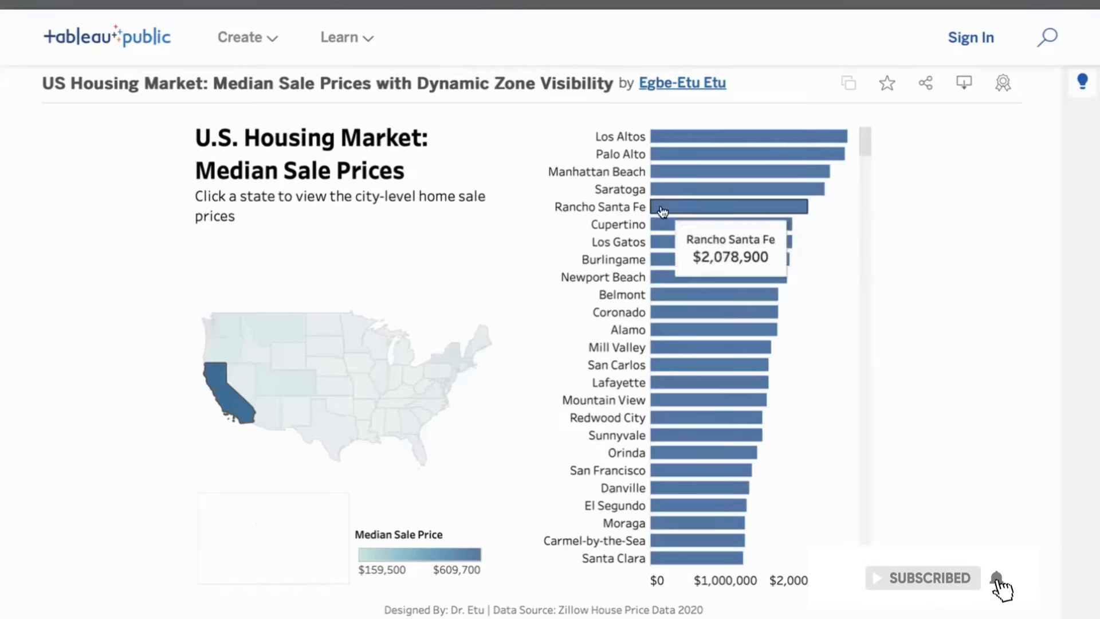
{"action": "mouse_move", "coordinate": [693, 143]}
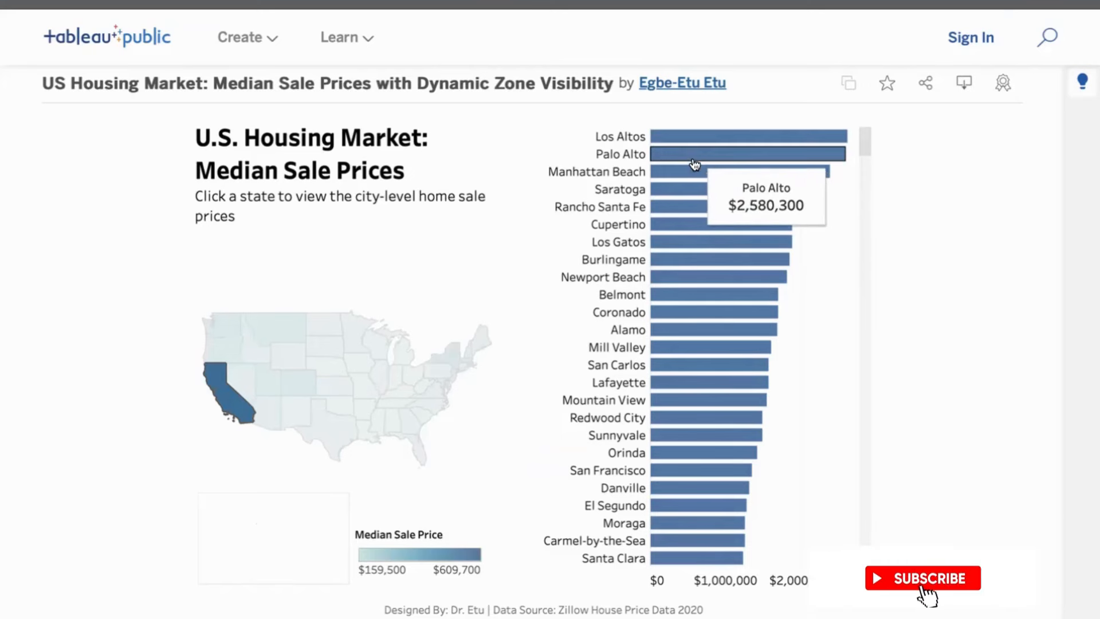
{"action": "mouse_move", "coordinate": [691, 252]}
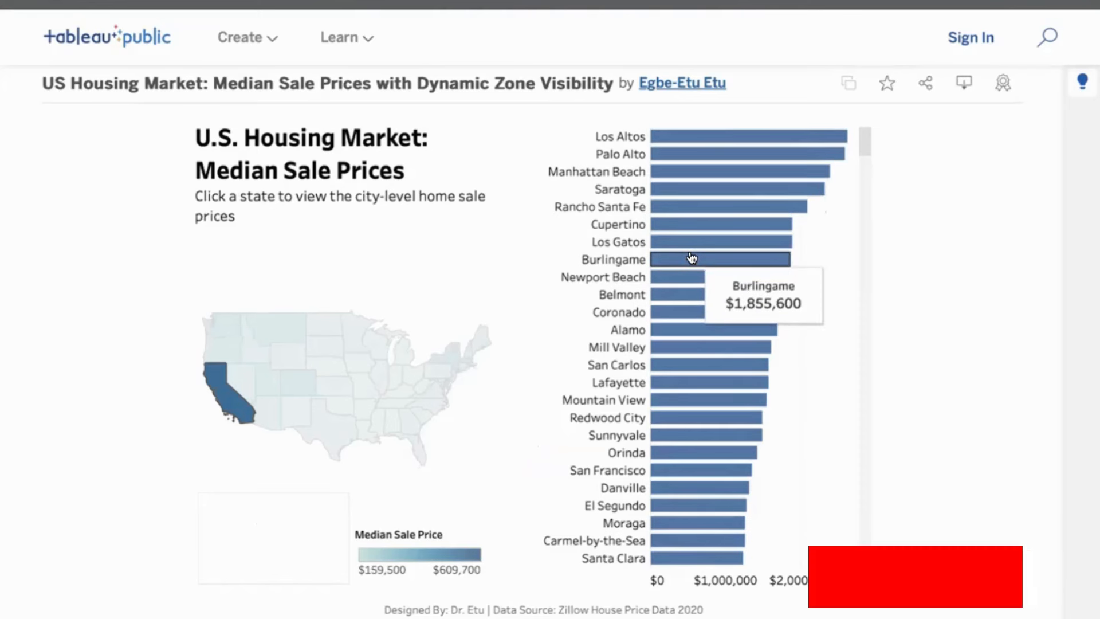
{"action": "left_click", "coordinate": [238, 416]}
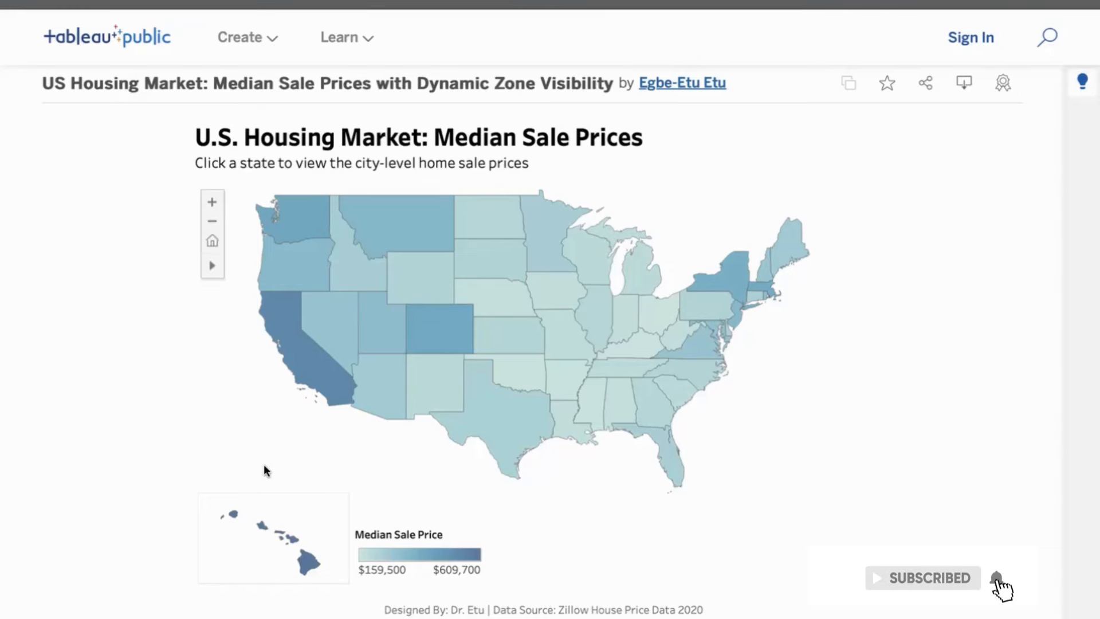
Switch to the Tableau desktop app, connect to the Excel workbook Sale_Prices_City.xlsx, and go to its first worksheet.
{"action": "key", "text": "ctrl+Right"}
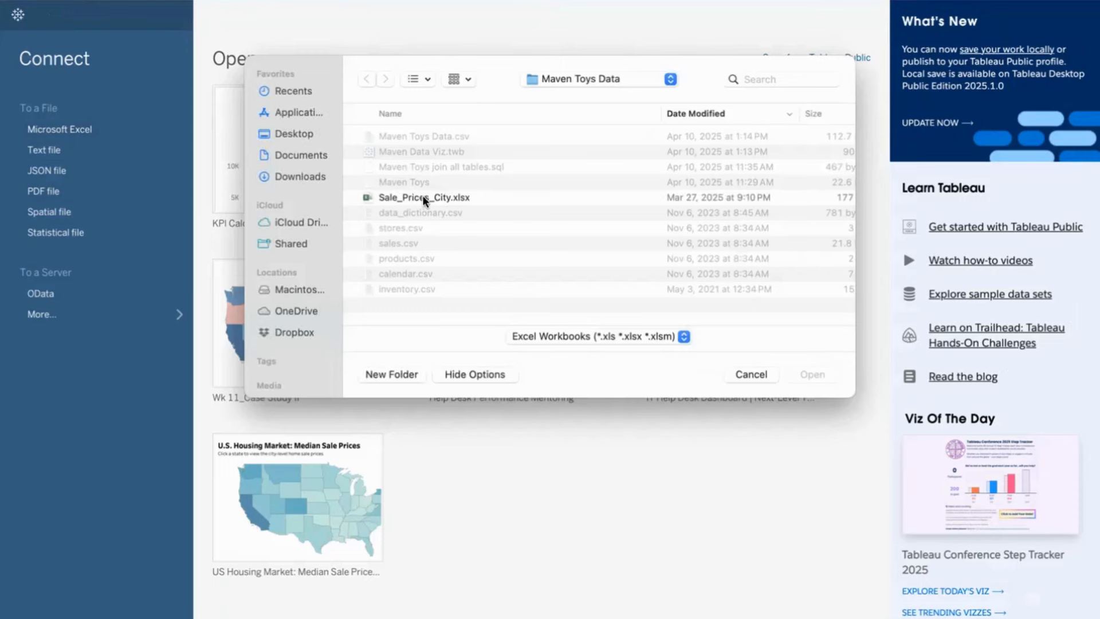
{"action": "left_click", "coordinate": [805, 374]}
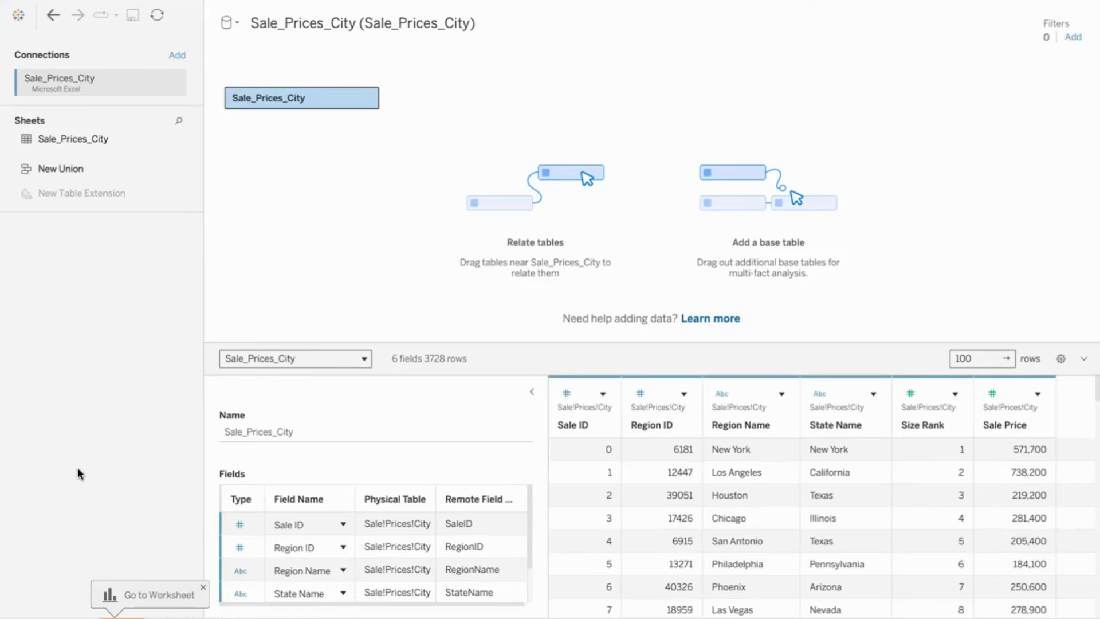
{"action": "left_click", "coordinate": [122, 613]}
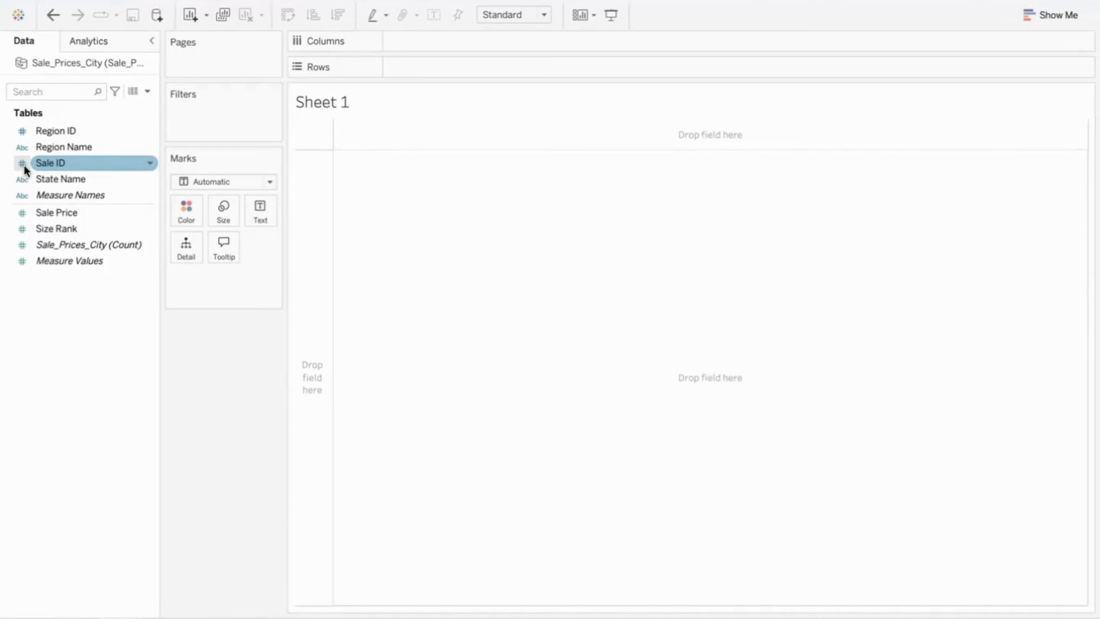
Examine the dimension and measure fields available in the Sale_Prices_City data source.
{"action": "left_click", "coordinate": [43, 132]}
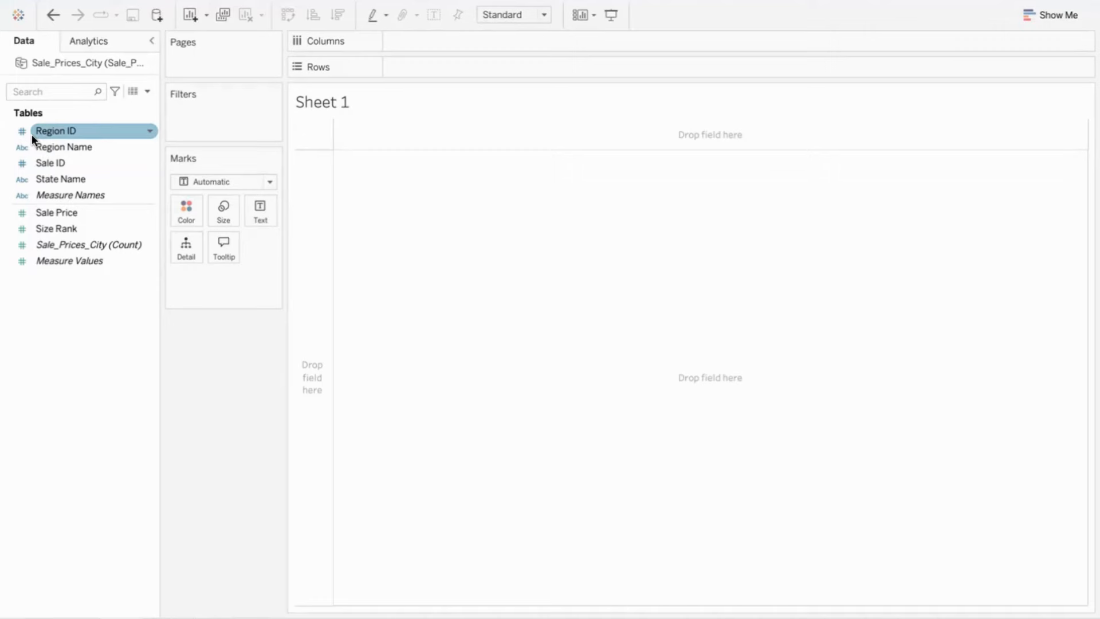
{"action": "left_click", "coordinate": [90, 162]}
{"action": "left_click", "coordinate": [112, 132]}
{"action": "left_click", "coordinate": [91, 163]}
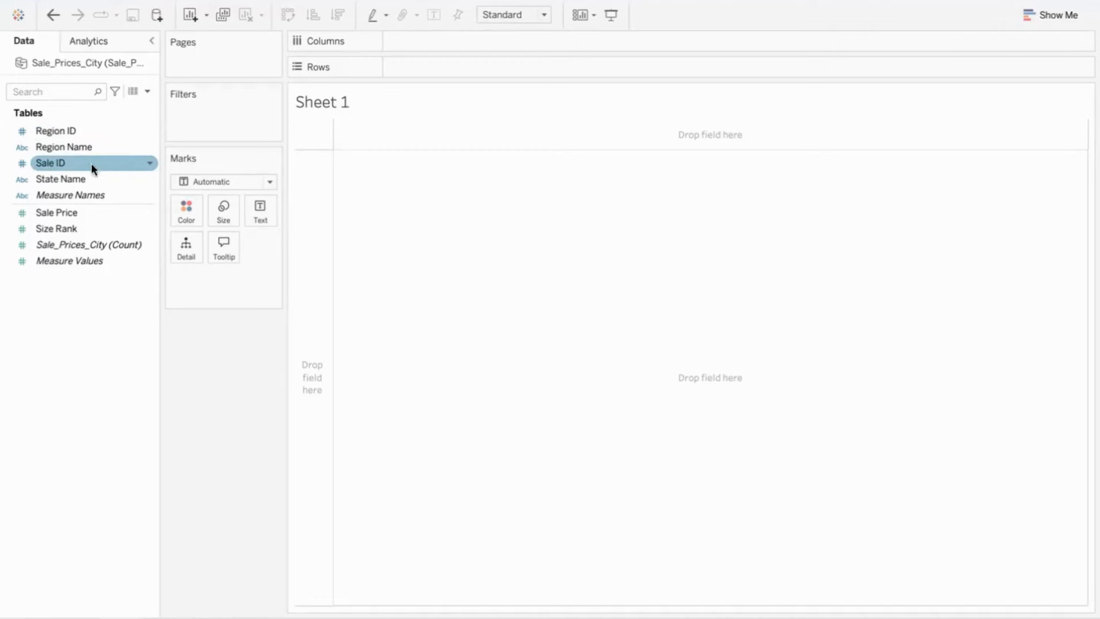
{"action": "left_click", "coordinate": [111, 130]}
{"action": "left_click", "coordinate": [60, 164]}
{"action": "left_click", "coordinate": [66, 243]}
{"action": "left_click", "coordinate": [49, 216]}
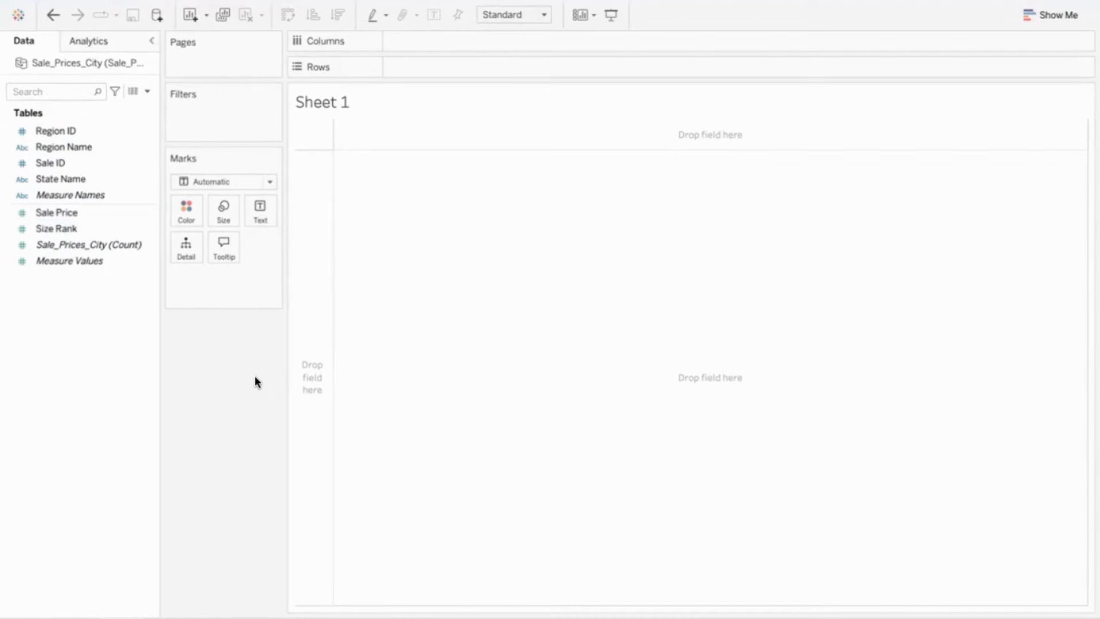
{"action": "left_click", "coordinate": [150, 244]}
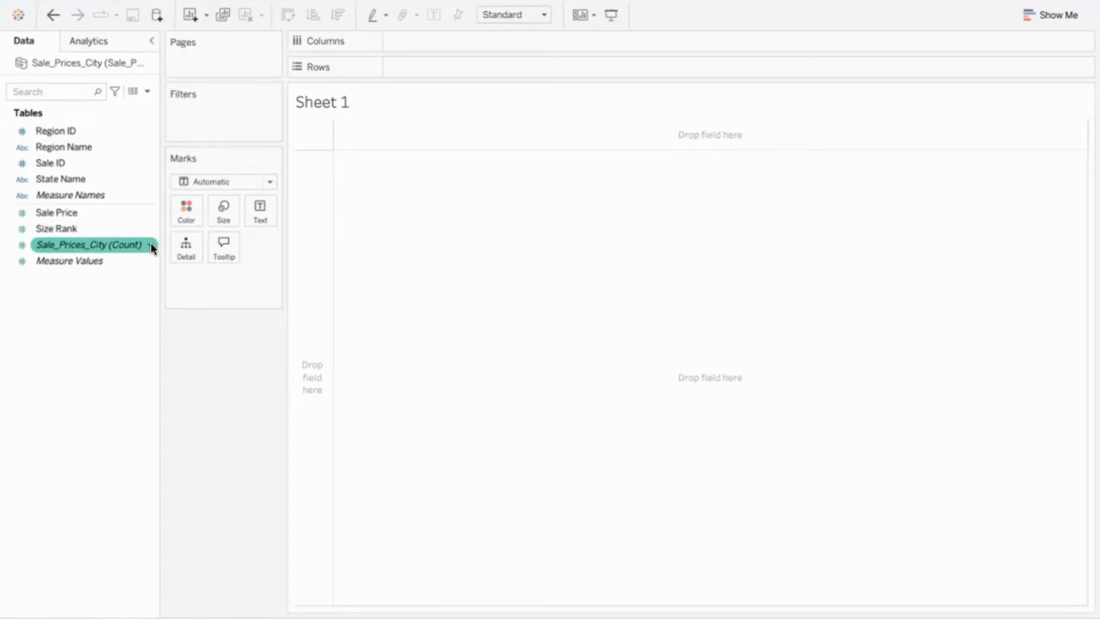
Assign the State/Province geographic role to the State Name field.
{"action": "left_click", "coordinate": [105, 181]}
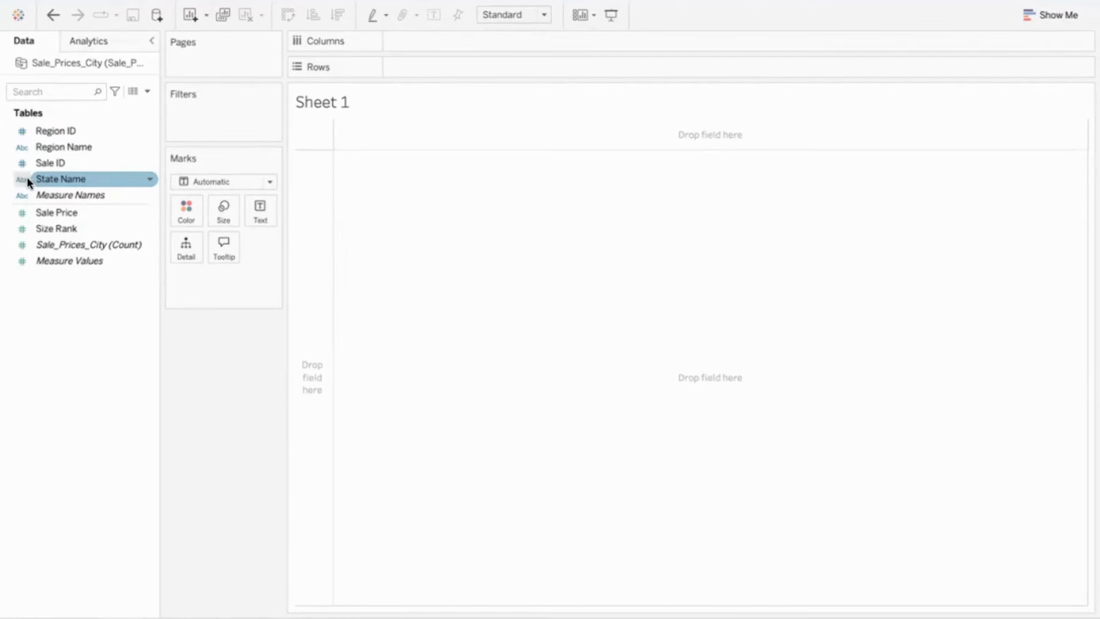
{"action": "right_click", "coordinate": [110, 176]}
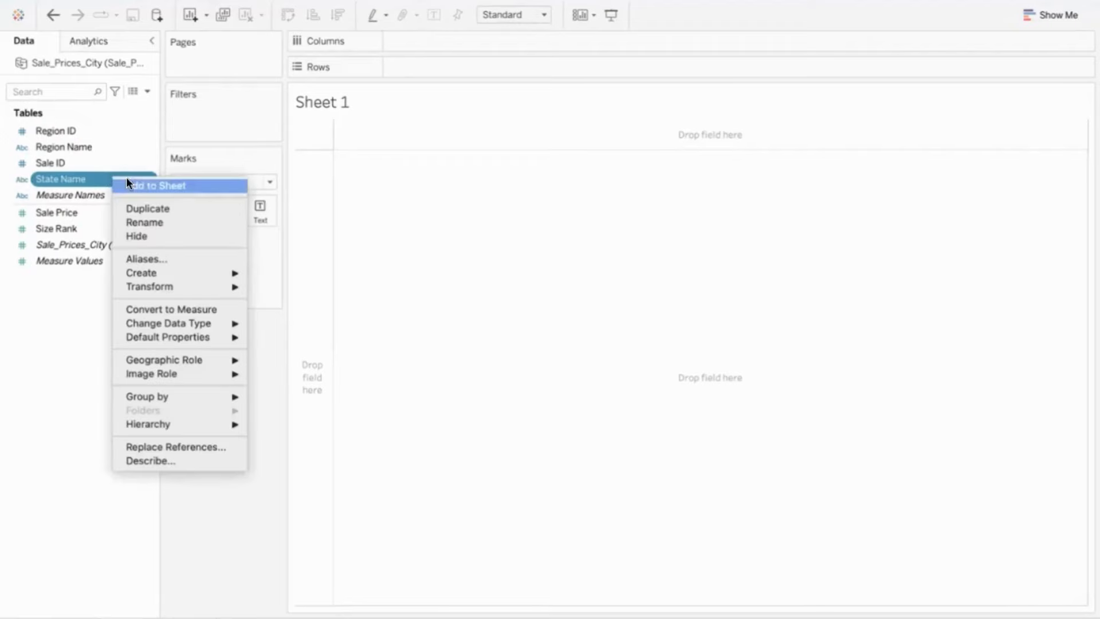
{"action": "mouse_move", "coordinate": [207, 359]}
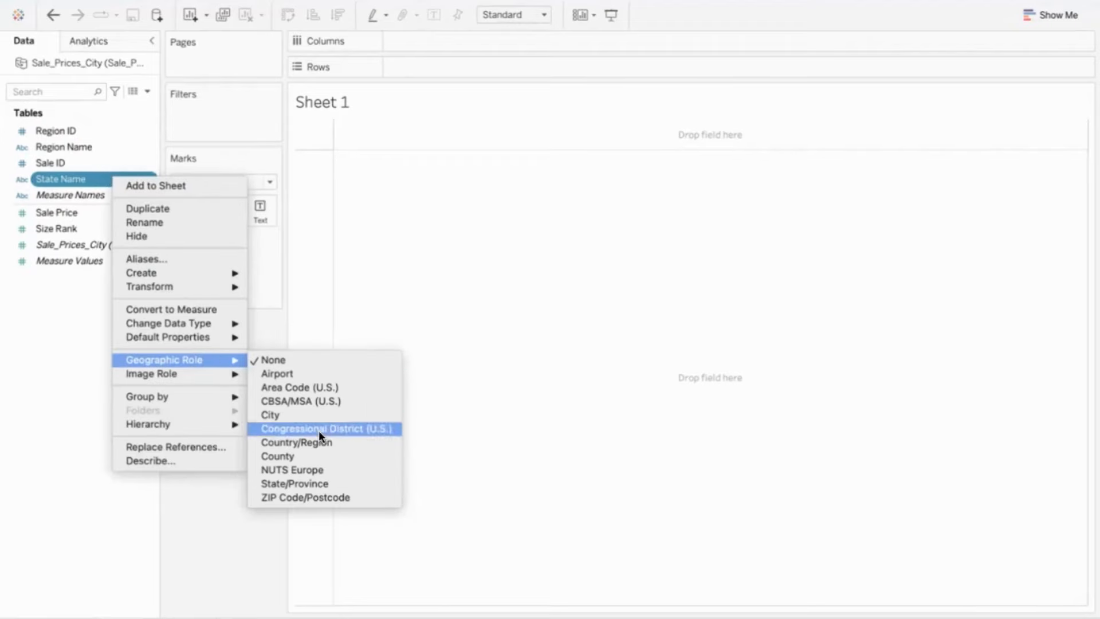
{"action": "left_click", "coordinate": [318, 483]}
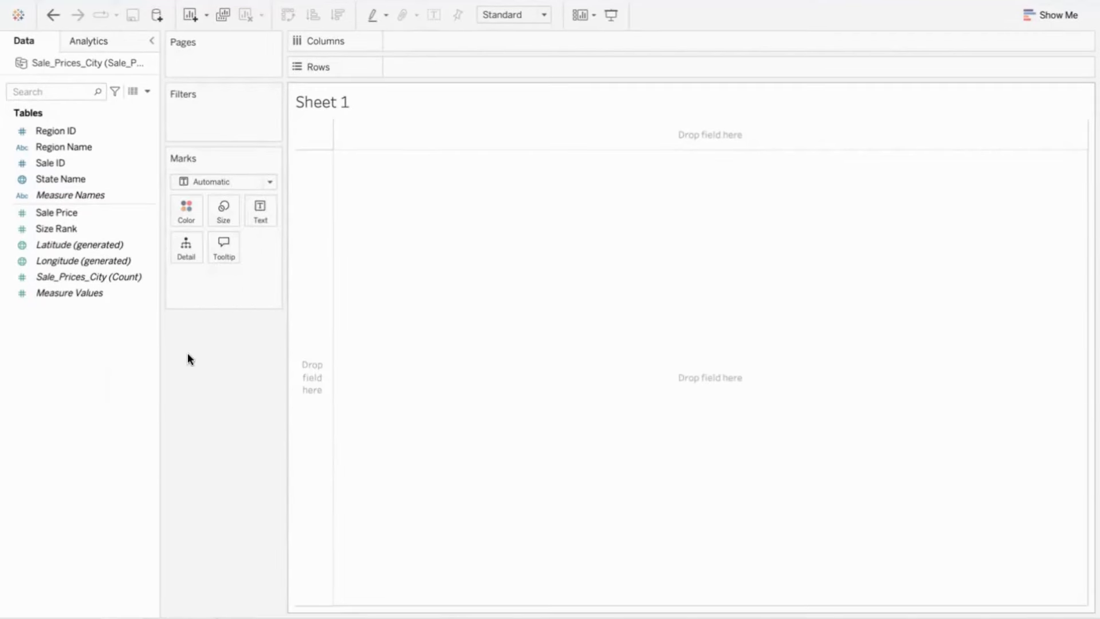
Add State Name to the sheet to plot the states on a map with generated longitude and latitude.
{"action": "left_click", "coordinate": [48, 213]}
{"action": "left_click", "coordinate": [29, 180]}
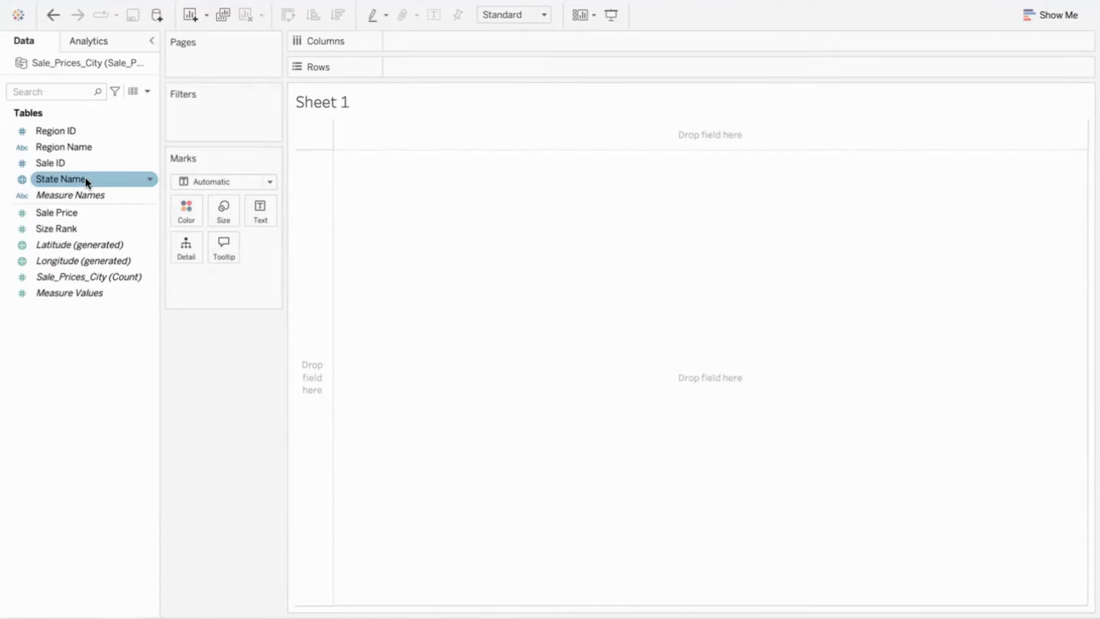
{"action": "left_click", "coordinate": [23, 172]}
{"action": "left_click", "coordinate": [22, 180]}
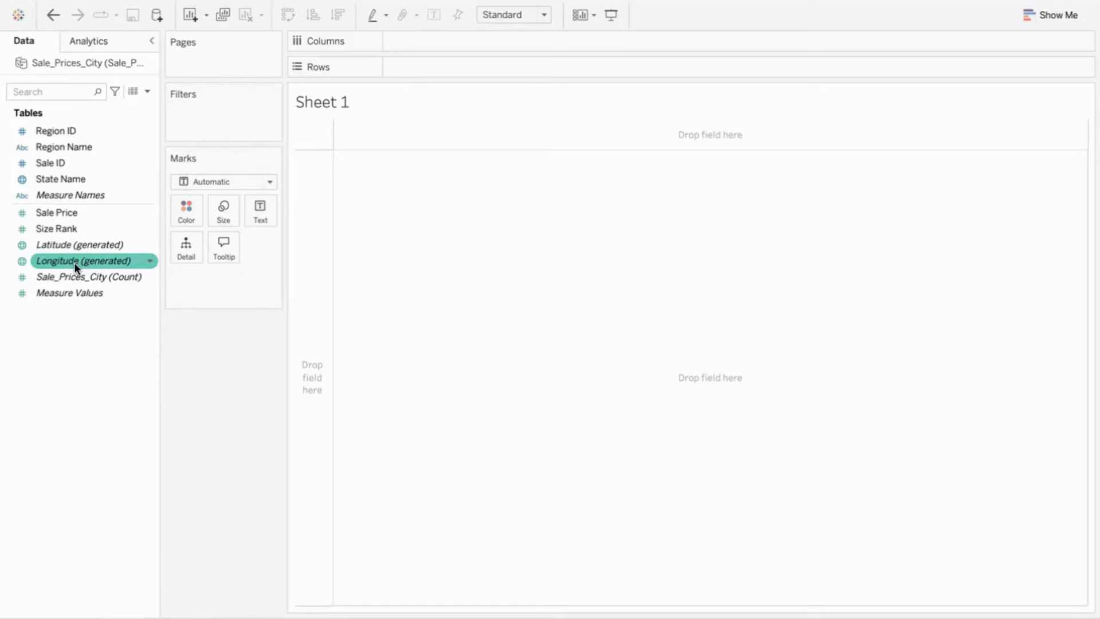
{"action": "left_click", "coordinate": [67, 178]}
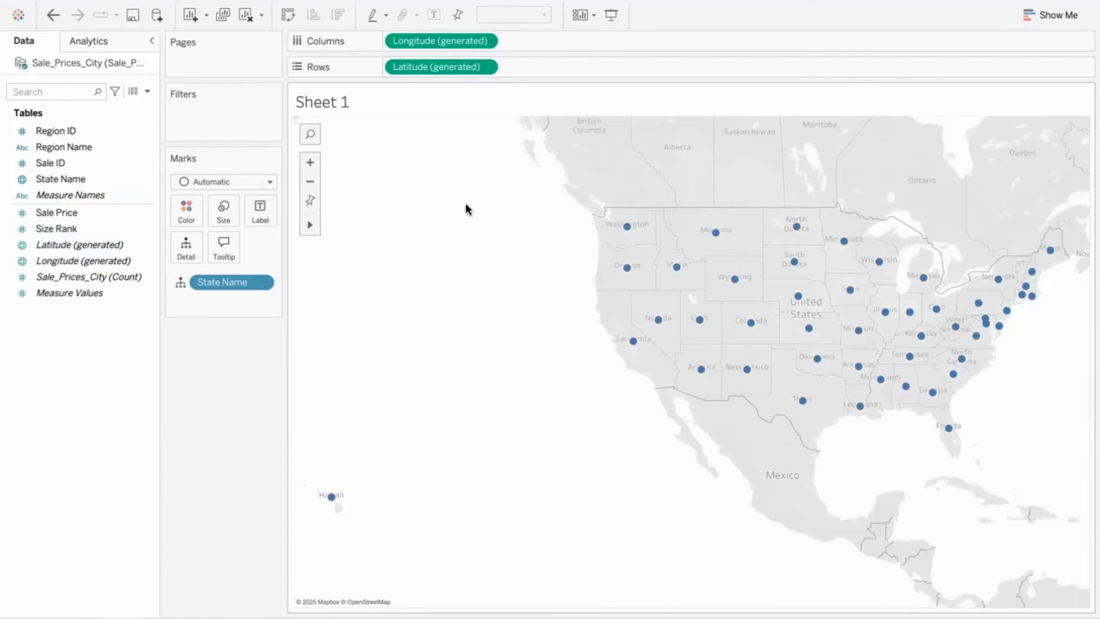
Examine the map's coverage of the outlying states around Alaska and Hawaii.
{"action": "mouse_move", "coordinate": [310, 228]}
{"action": "left_click", "coordinate": [346, 220]}
{"action": "left_click_drag", "start_coordinate": [403, 166], "coordinate": [435, 413]}
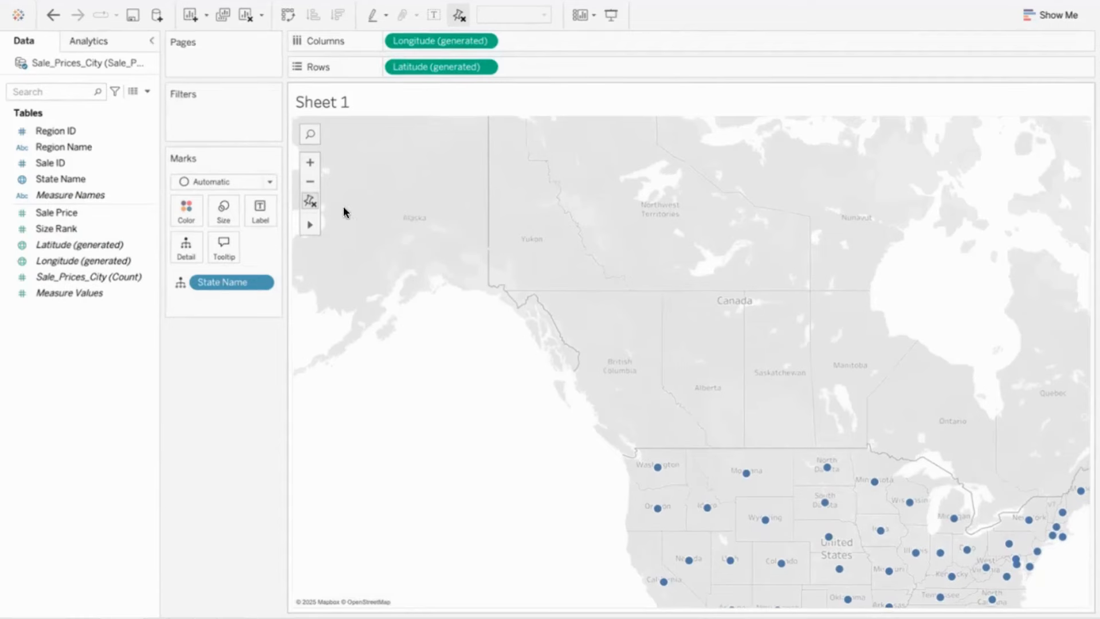
{"action": "mouse_move", "coordinate": [309, 224]}
{"action": "left_click_drag", "start_coordinate": [505, 488], "coordinate": [453, 276]}
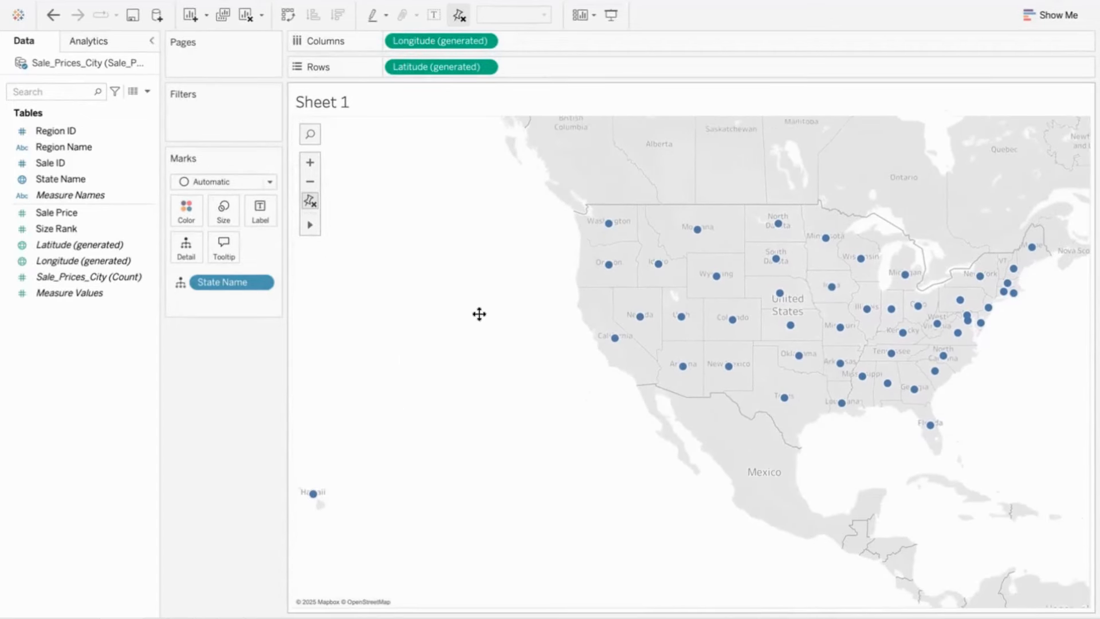
{"action": "mouse_move", "coordinate": [309, 476]}
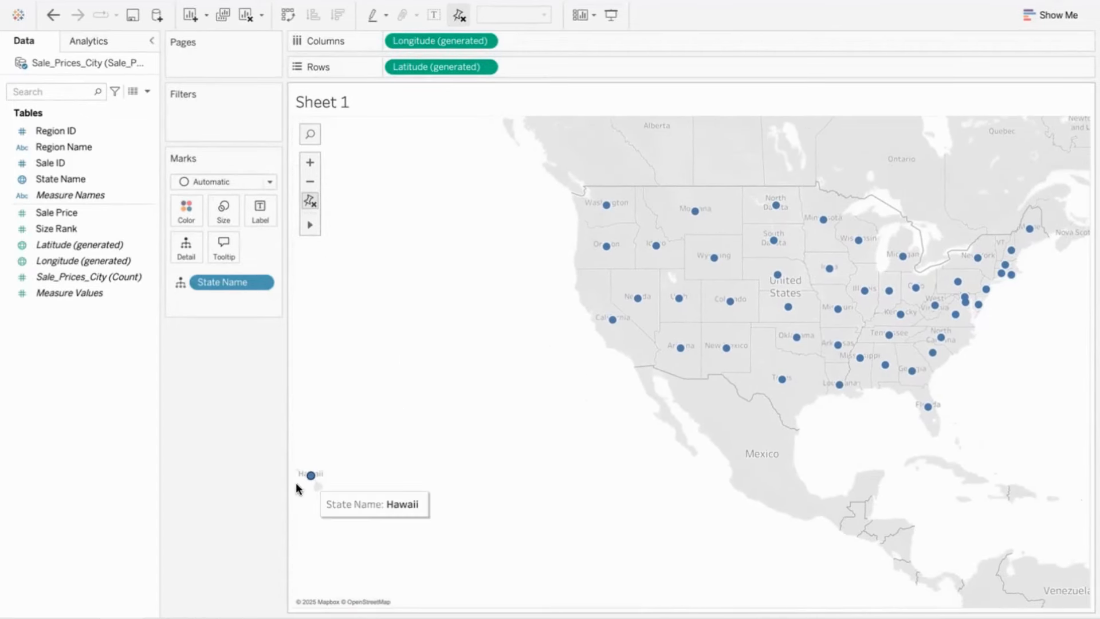
{"action": "left_click_drag", "start_coordinate": [503, 393], "coordinate": [504, 380]}
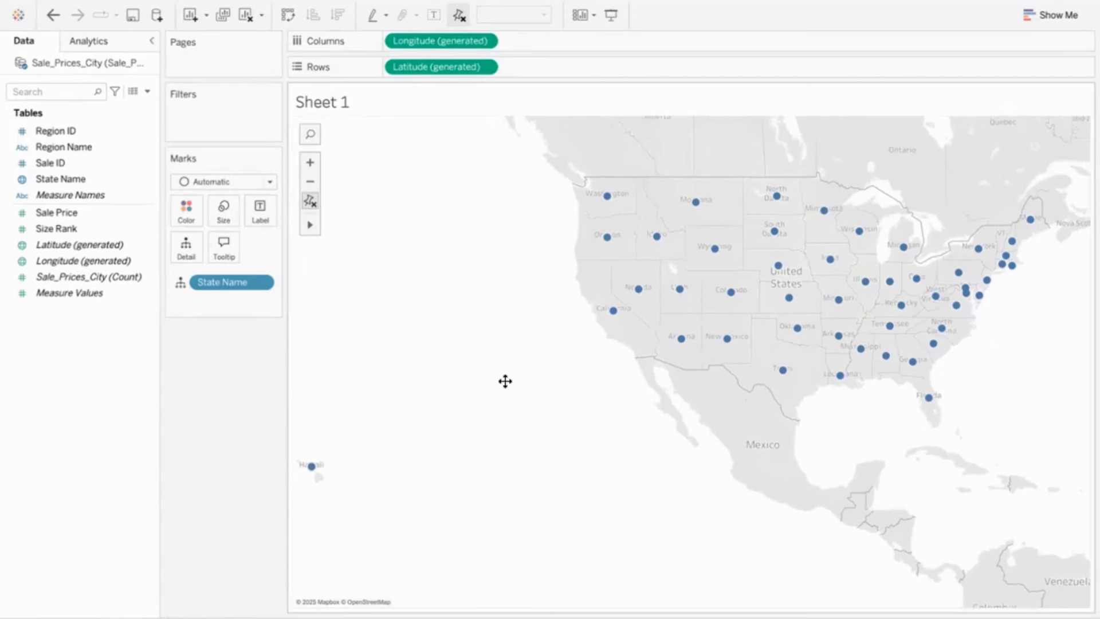
Color the states on the map by the Sale Price measure.
{"action": "left_click", "coordinate": [67, 229]}
{"action": "left_click", "coordinate": [47, 213]}
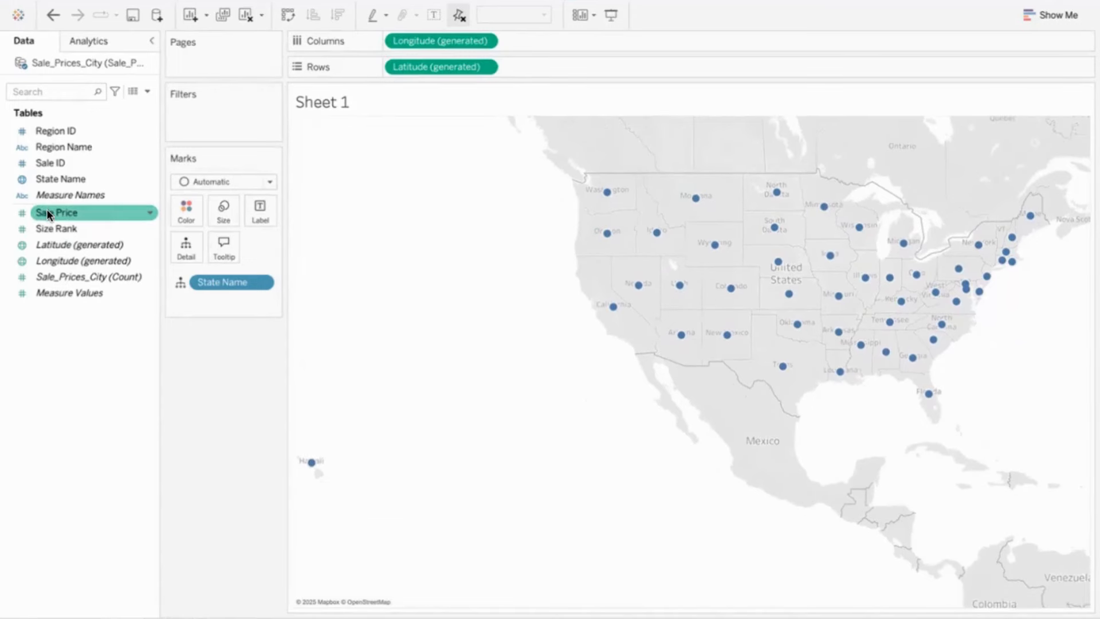
{"action": "left_click_drag", "start_coordinate": [48, 210], "coordinate": [183, 208]}
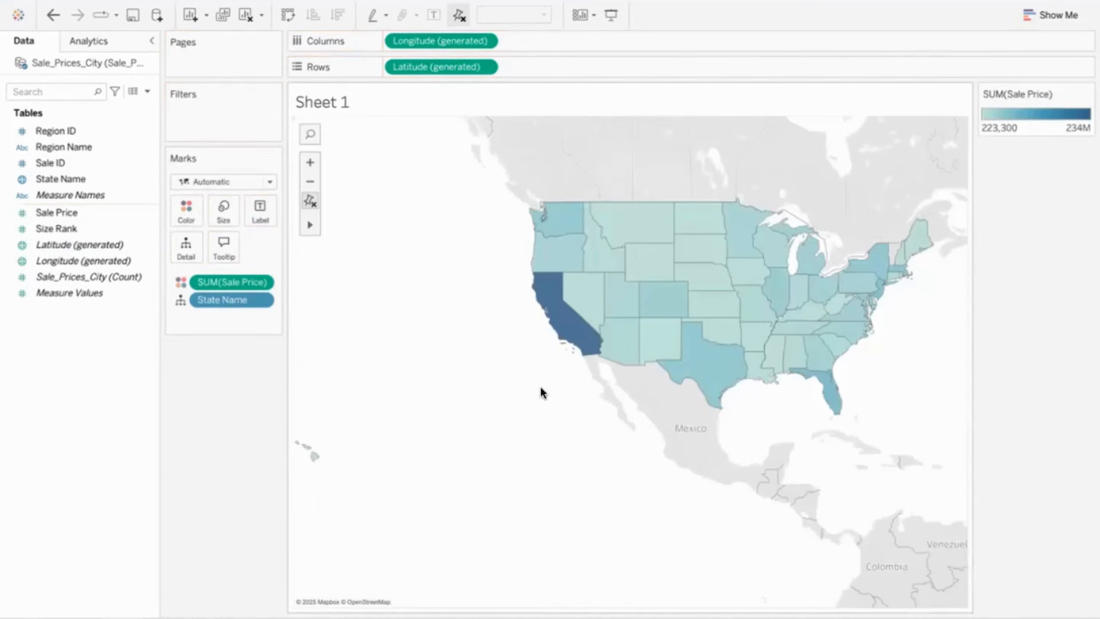
{"action": "mouse_move", "coordinate": [563, 331]}
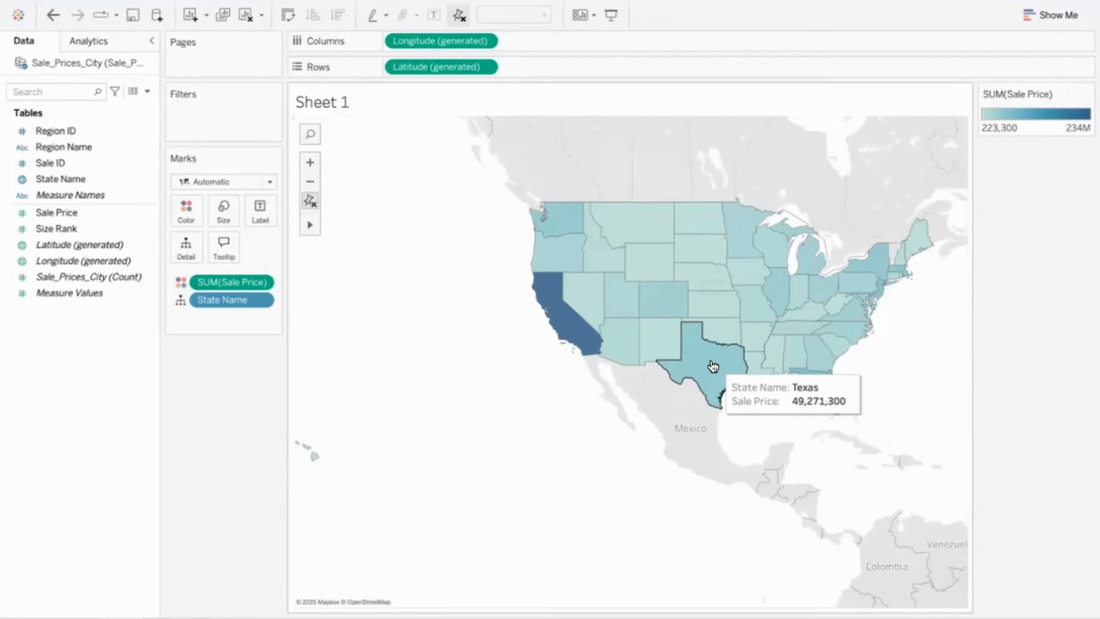
Change the aggregation of the map's Sale Price color measure to Median.
{"action": "left_click", "coordinate": [259, 281]}
{"action": "mouse_move", "coordinate": [301, 408]}
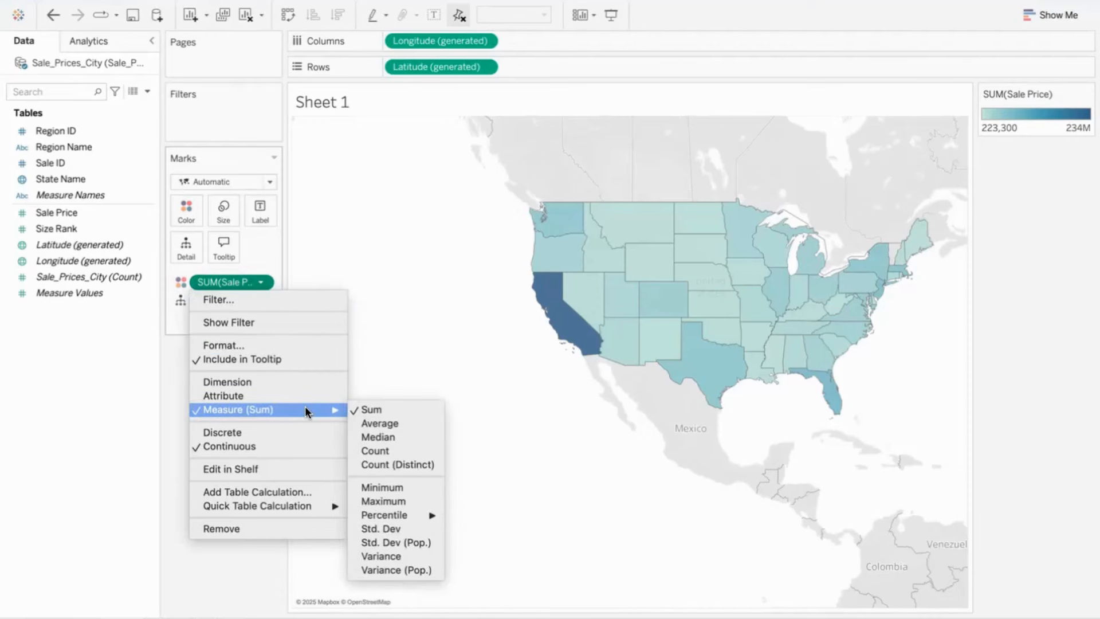
{"action": "left_click", "coordinate": [379, 437]}
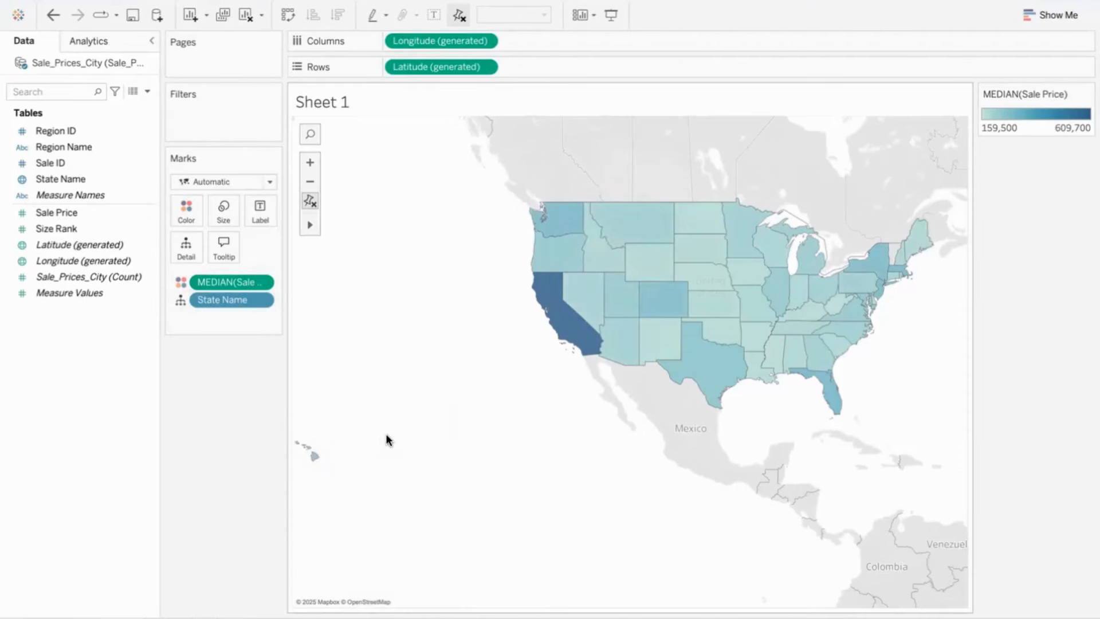
{"action": "mouse_move", "coordinate": [577, 336]}
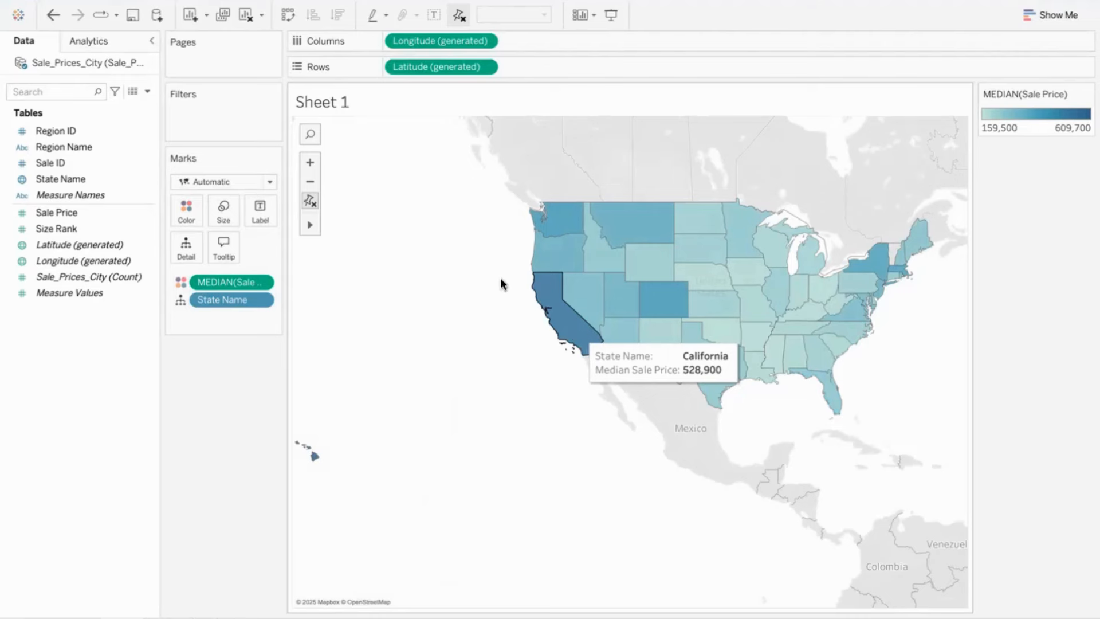
Format the pane numbers of the median Sale Price as Currency (Custom) with 0 decimal places.
{"action": "left_click", "coordinate": [261, 282]}
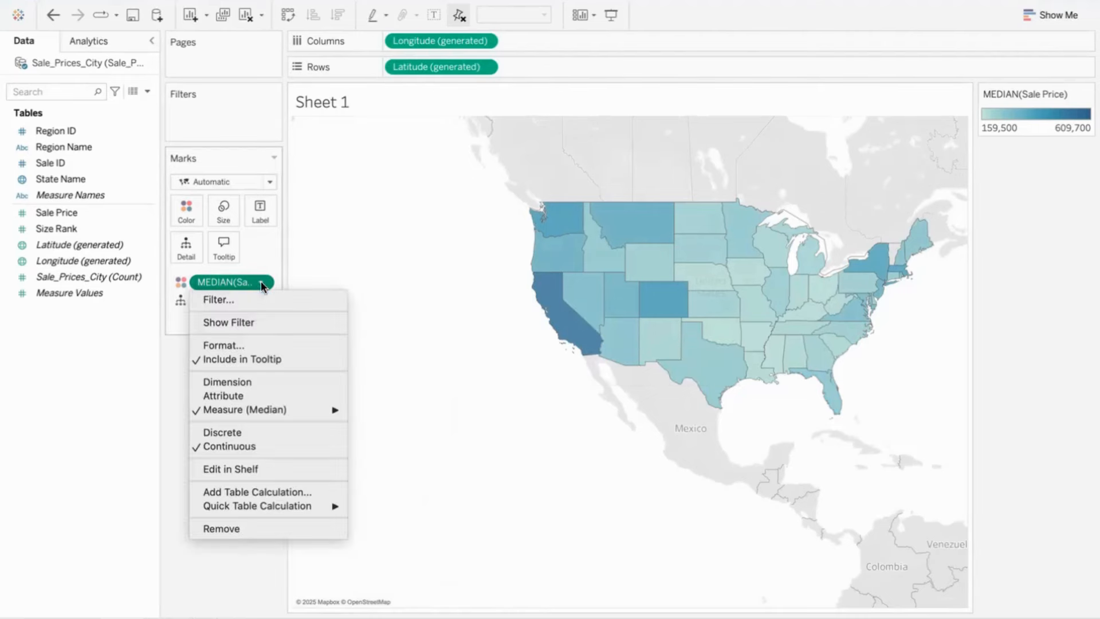
{"action": "left_click", "coordinate": [280, 345]}
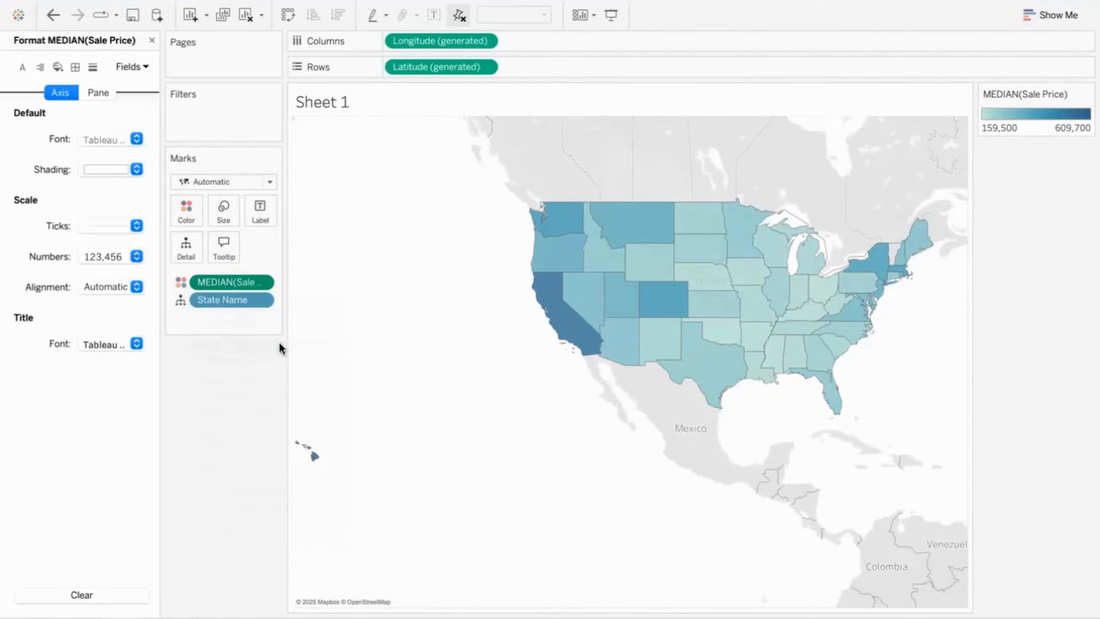
{"action": "left_click", "coordinate": [137, 257]}
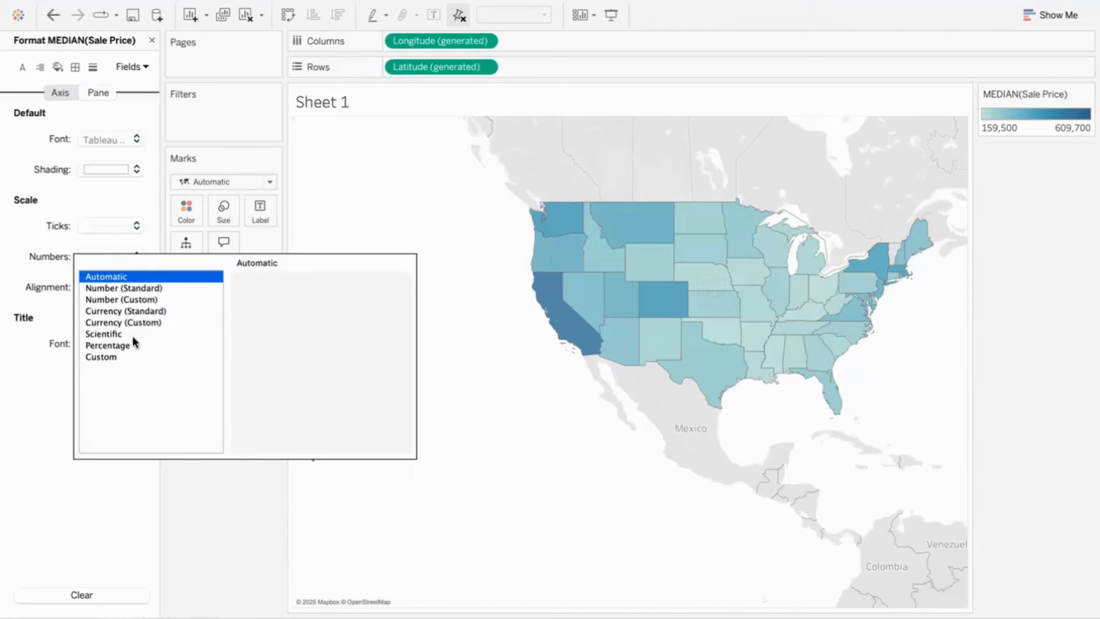
{"action": "left_click", "coordinate": [99, 98]}
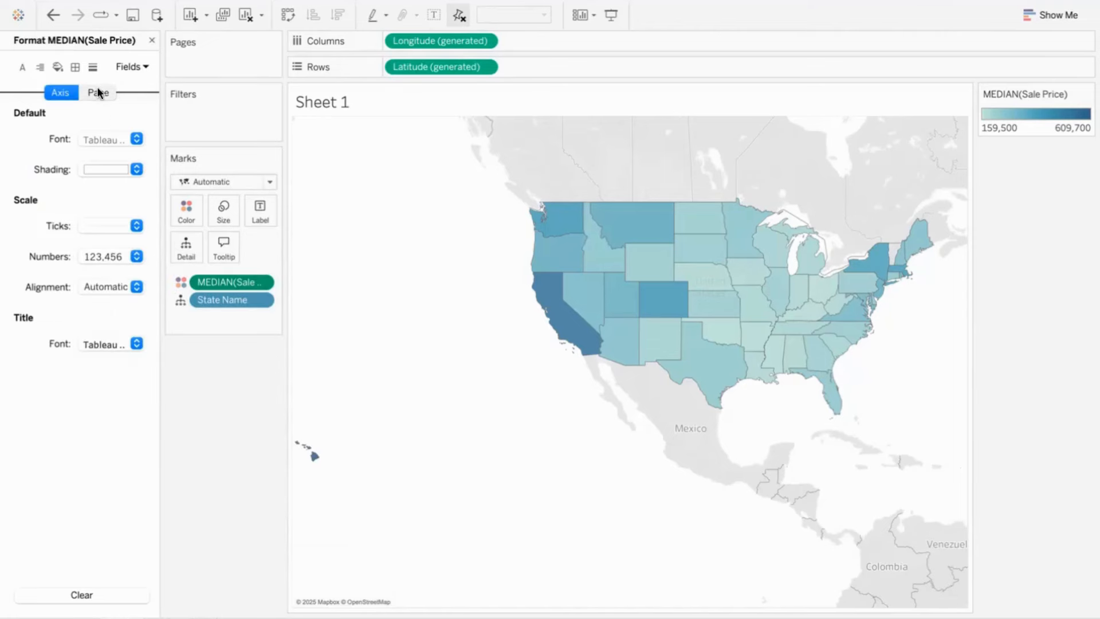
{"action": "left_click", "coordinate": [98, 92]}
{"action": "left_click", "coordinate": [134, 199]}
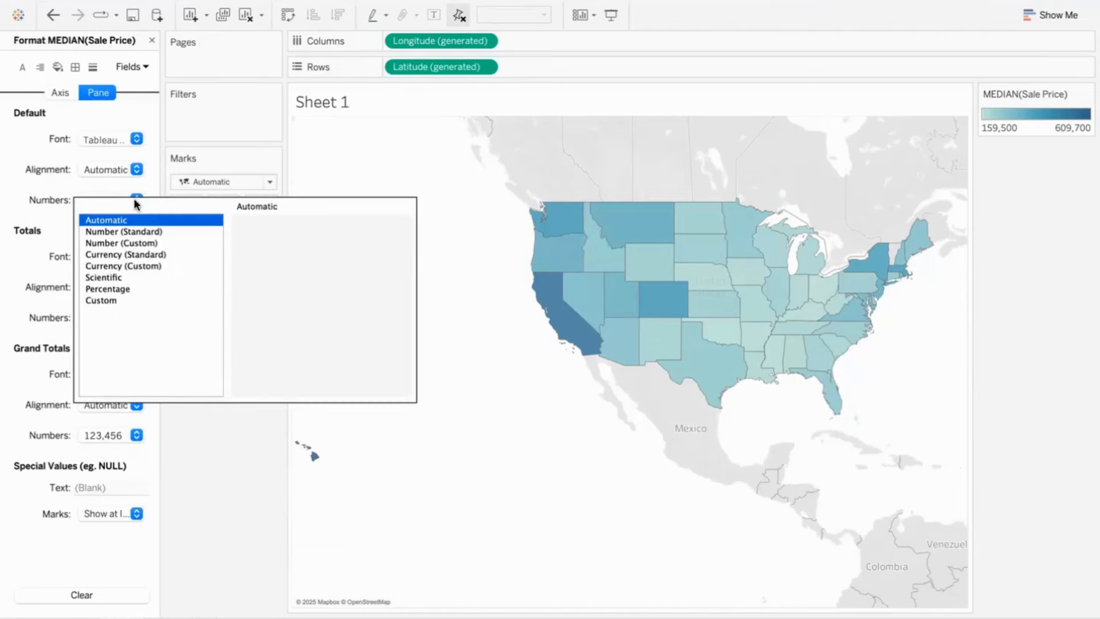
{"action": "left_click", "coordinate": [128, 265]}
{"action": "left_click", "coordinate": [283, 247]}
{"action": "left_click", "coordinate": [282, 247]}
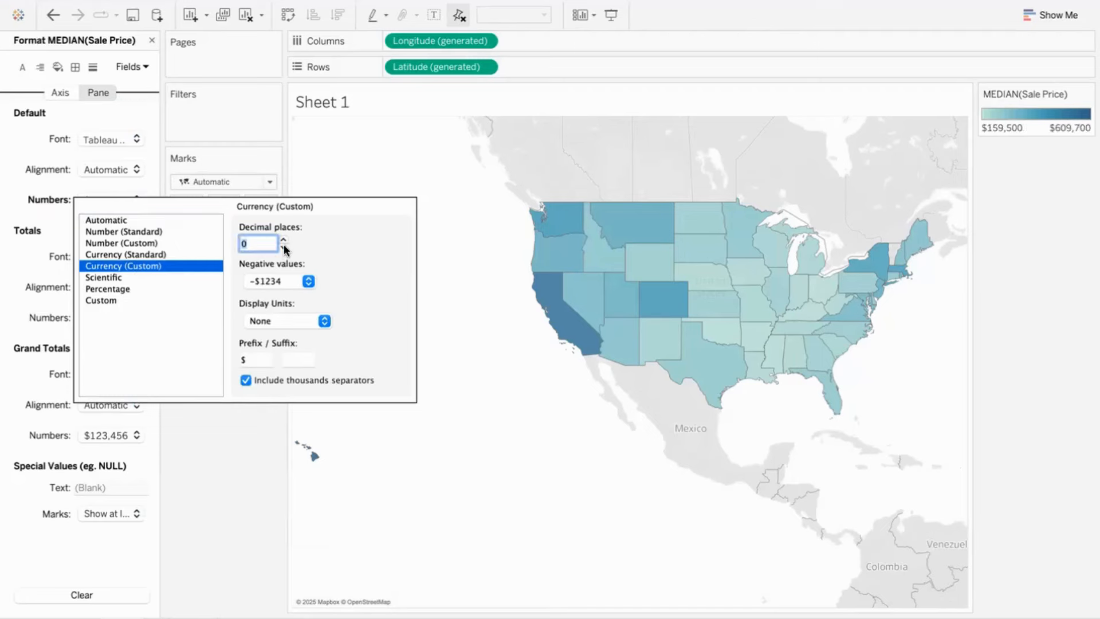
{"action": "left_click", "coordinate": [228, 496]}
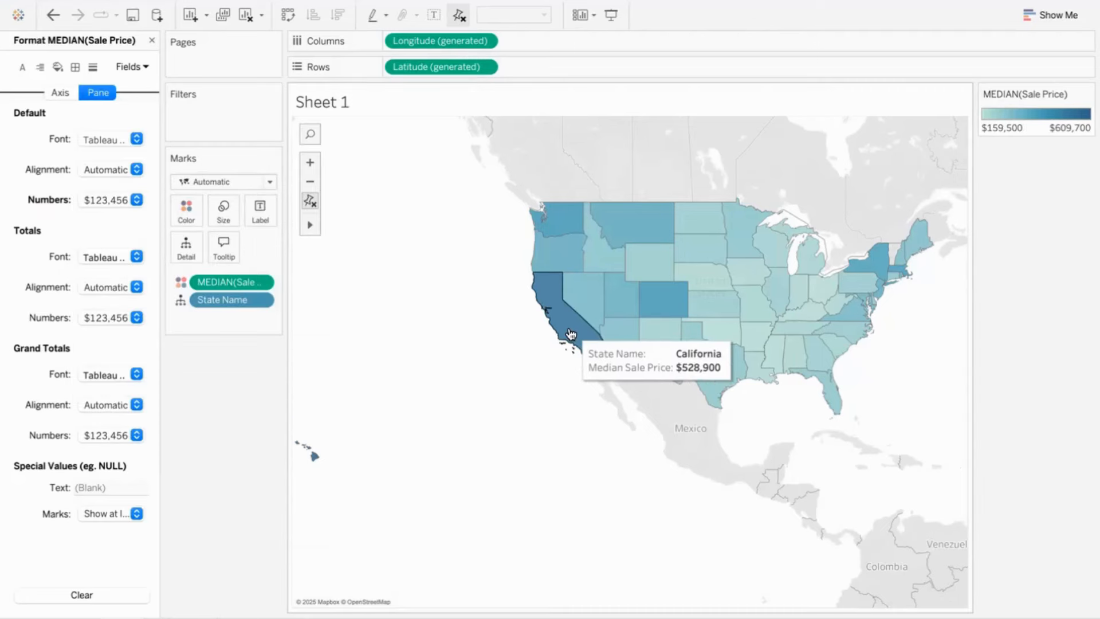
Remove the "State Name:" and "Median Sale Price:" label text from the map's tooltip, keeping only the two field values.
{"action": "left_click", "coordinate": [151, 41]}
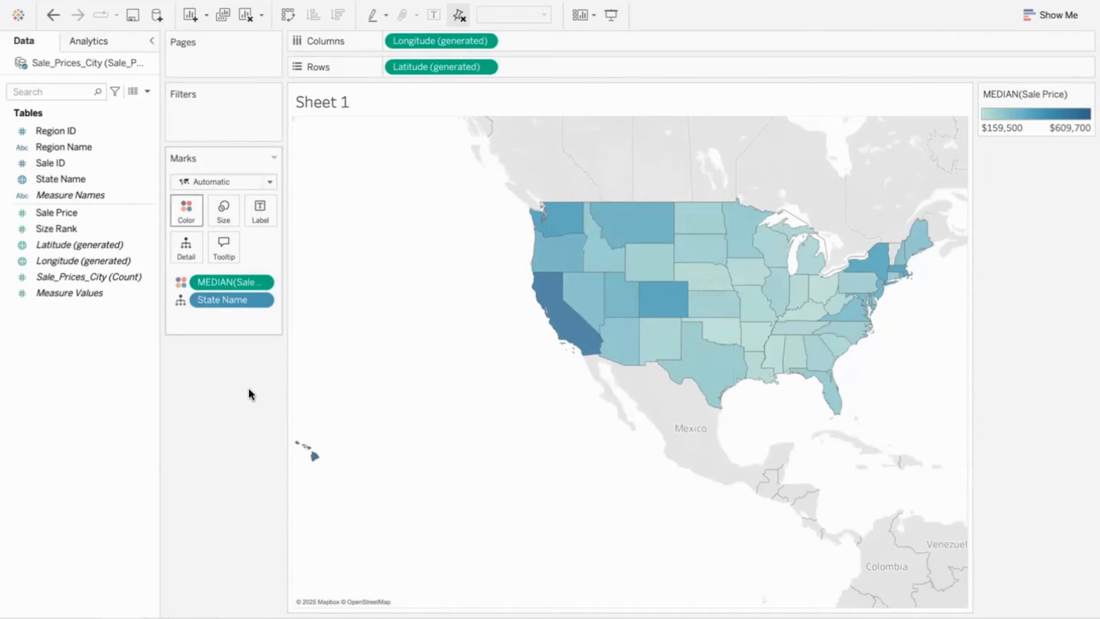
{"action": "left_click", "coordinate": [221, 240]}
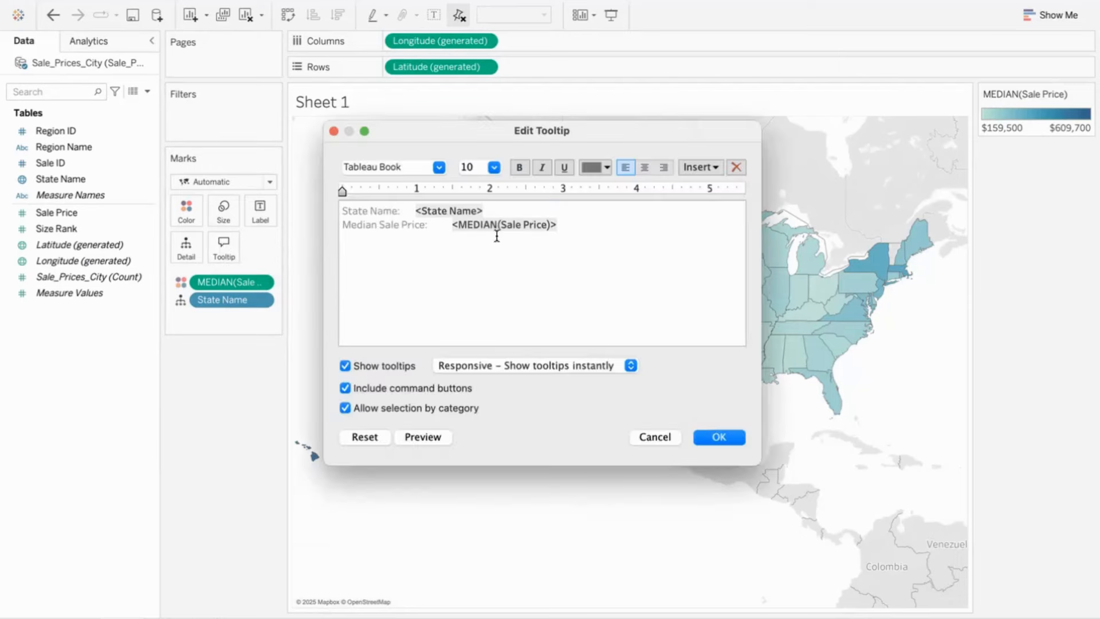
{"action": "left_click_drag", "start_coordinate": [414, 210], "coordinate": [342, 211]}
{"action": "key", "text": "BackSpace"}
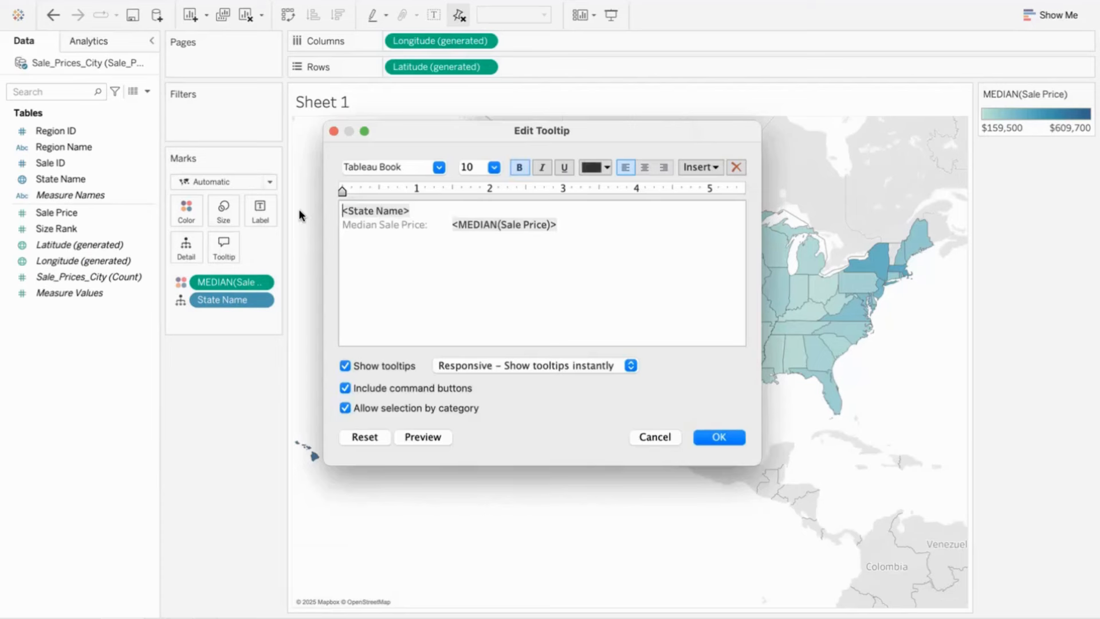
{"action": "left_click_drag", "start_coordinate": [451, 224], "coordinate": [311, 224]}
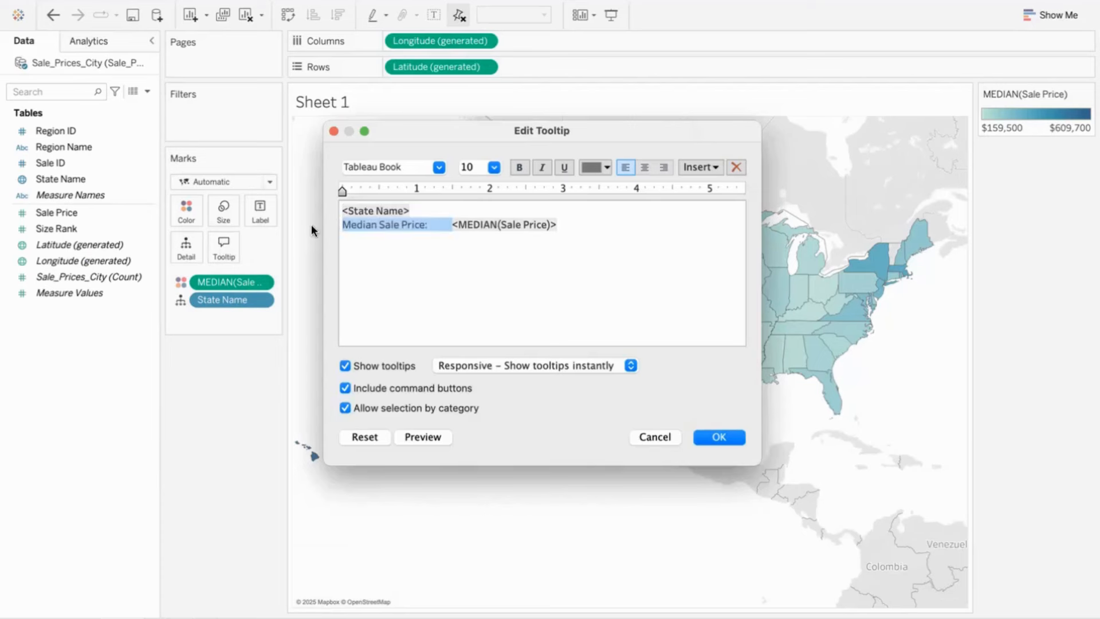
{"action": "key", "text": "BackSpace"}
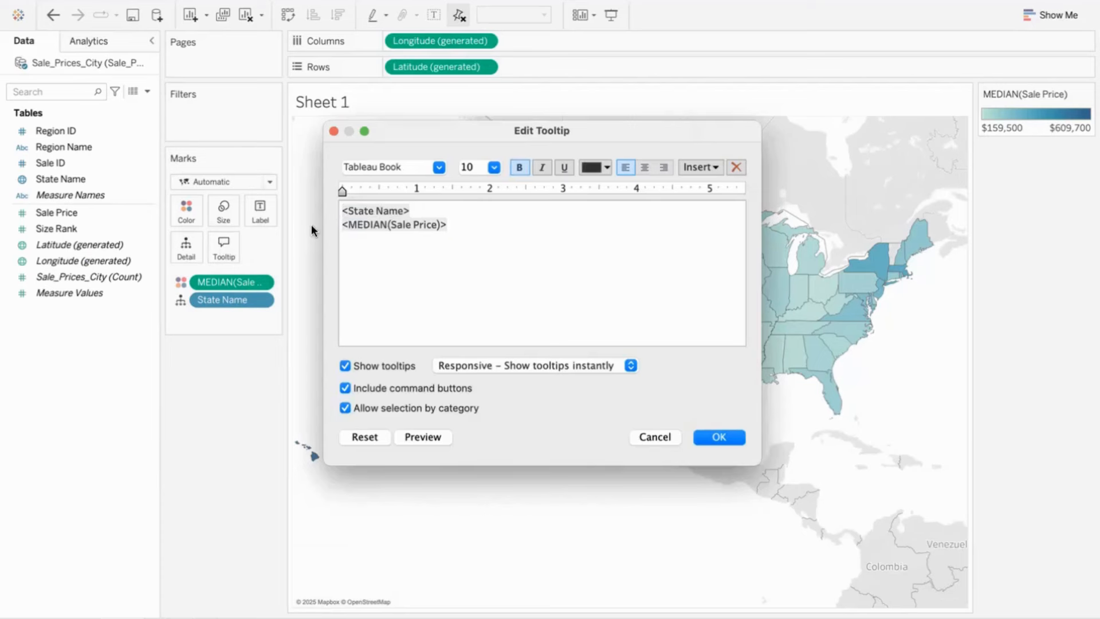
Color all the tooltip text black and set the State Name field's font size to 12.
{"action": "key", "text": "super+a"}
{"action": "left_click", "coordinate": [606, 167]}
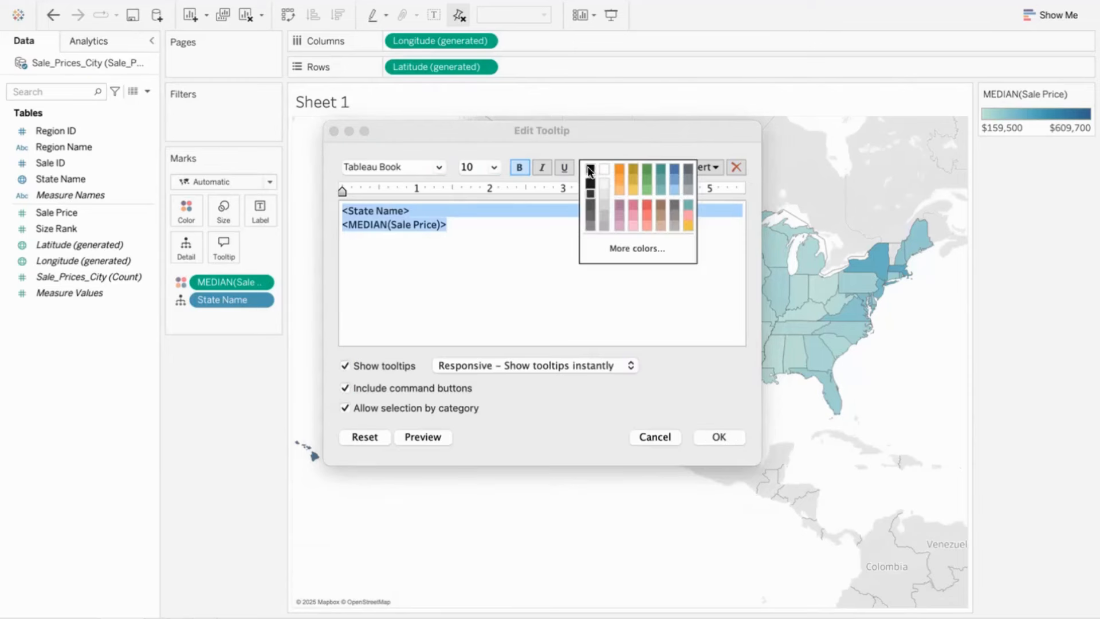
{"action": "left_click", "coordinate": [590, 170]}
{"action": "left_click", "coordinate": [410, 210]}
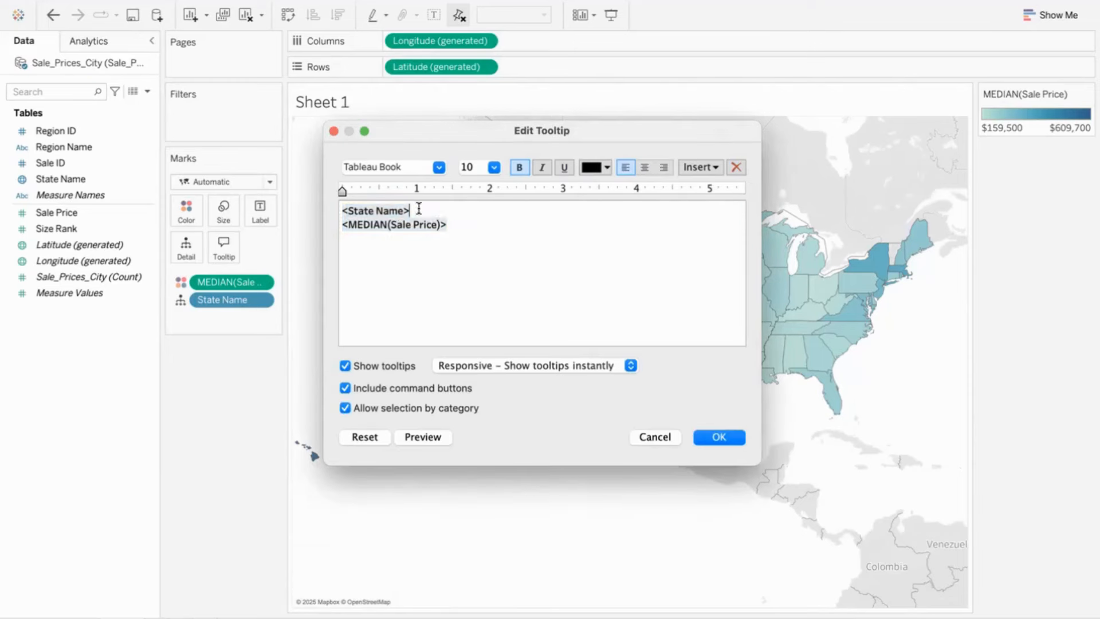
{"action": "left_click_drag", "start_coordinate": [419, 208], "coordinate": [342, 211]}
{"action": "left_click", "coordinate": [493, 168]}
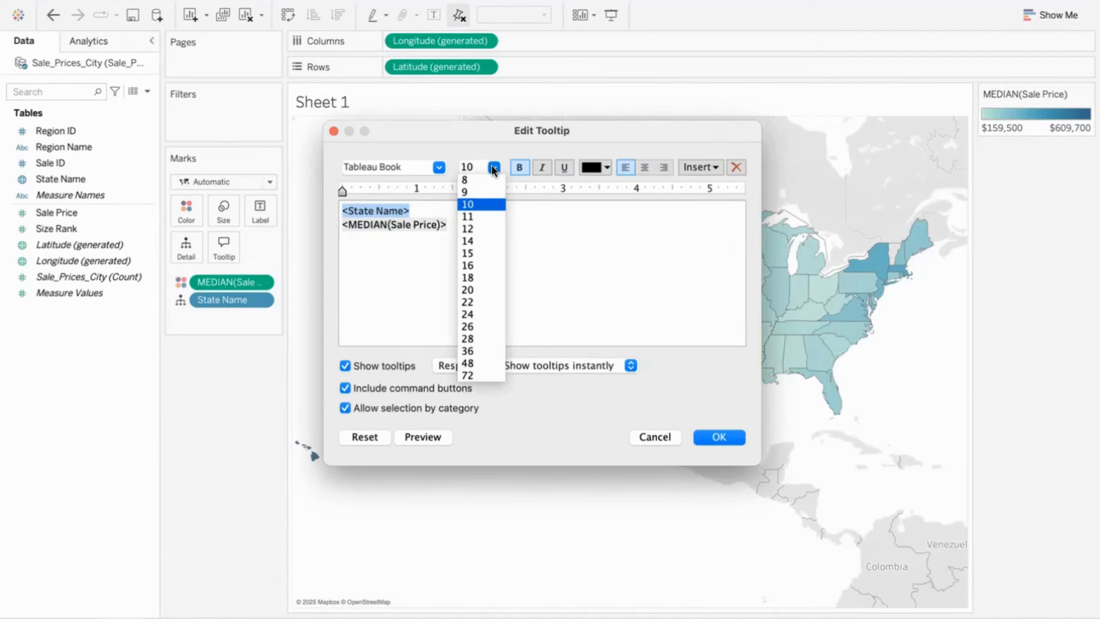
{"action": "left_click", "coordinate": [484, 229]}
Set the tooltip's median Sale Price field to font size 20 and preview the tooltip.
{"action": "left_click_drag", "start_coordinate": [465, 227], "coordinate": [329, 224]}
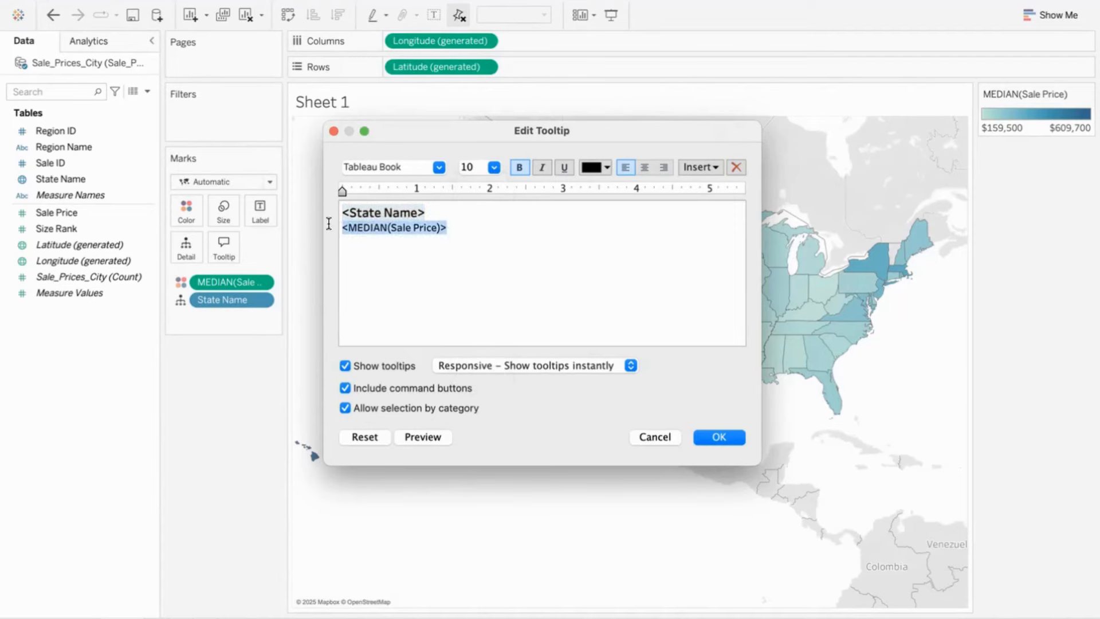
{"action": "left_click", "coordinate": [494, 167]}
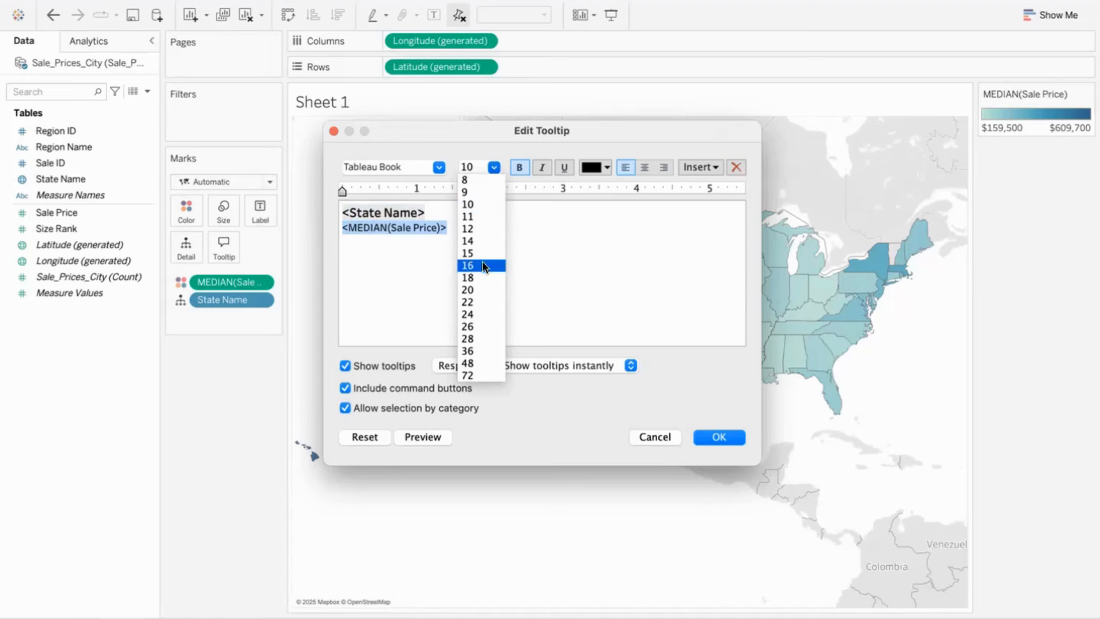
{"action": "left_click", "coordinate": [476, 285]}
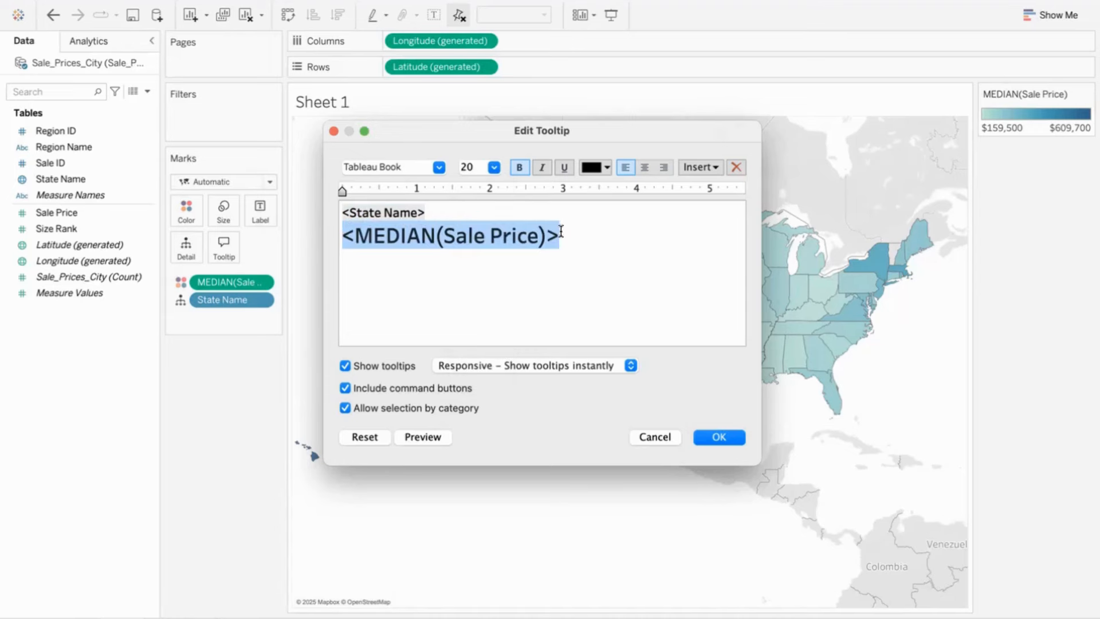
{"action": "left_click", "coordinate": [437, 437]}
{"action": "left_click", "coordinate": [576, 226]}
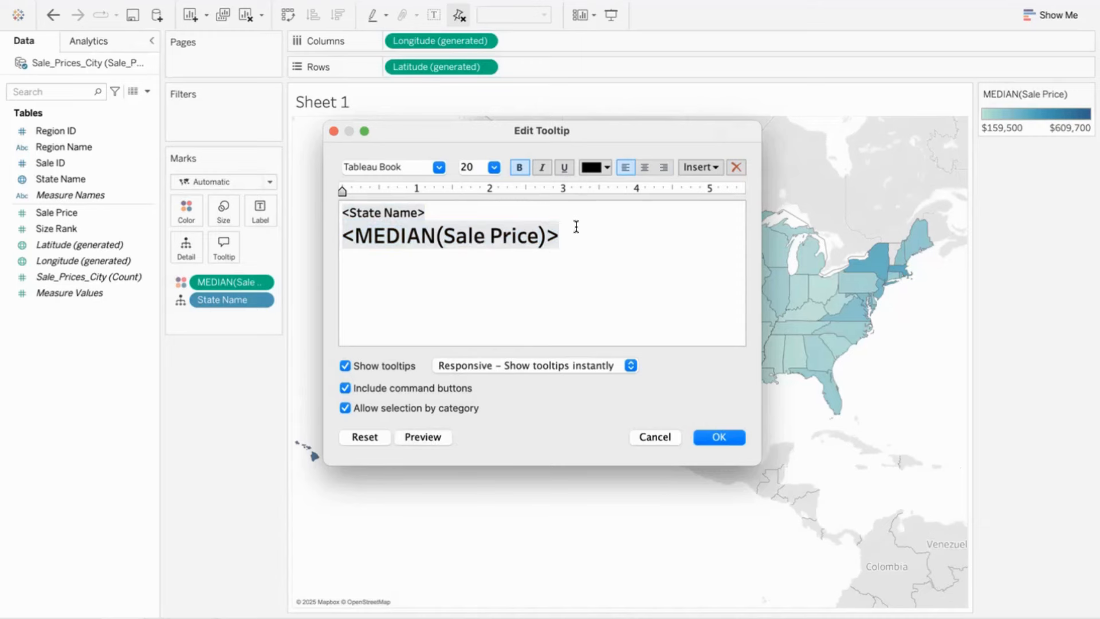
Center both tooltip lines, set the median Sale Price field in Tableau Bold, and apply the tooltip changes.
{"action": "key", "text": "super+a"}
{"action": "left_click", "coordinate": [645, 166]}
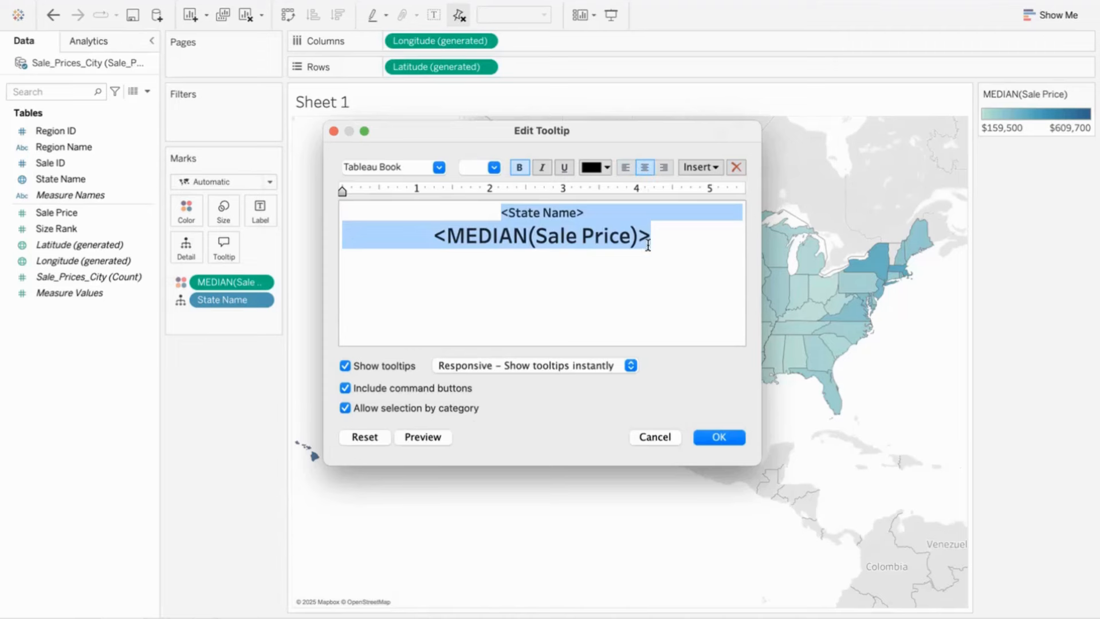
{"action": "left_click_drag", "start_coordinate": [651, 237], "coordinate": [434, 236]}
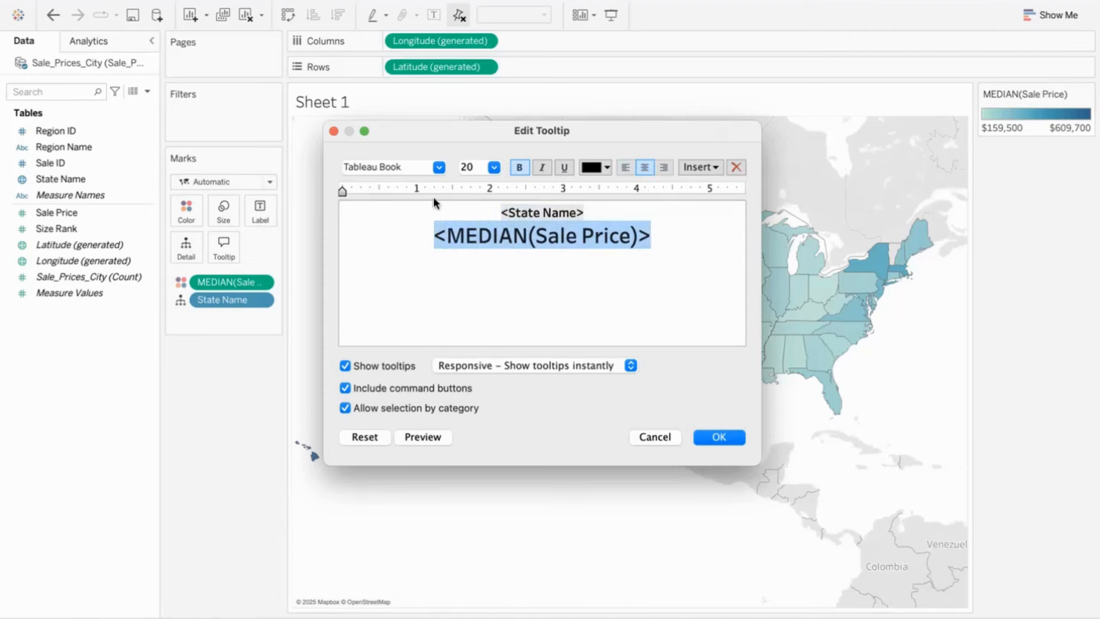
{"action": "left_click", "coordinate": [439, 167]}
{"action": "left_click", "coordinate": [422, 265]}
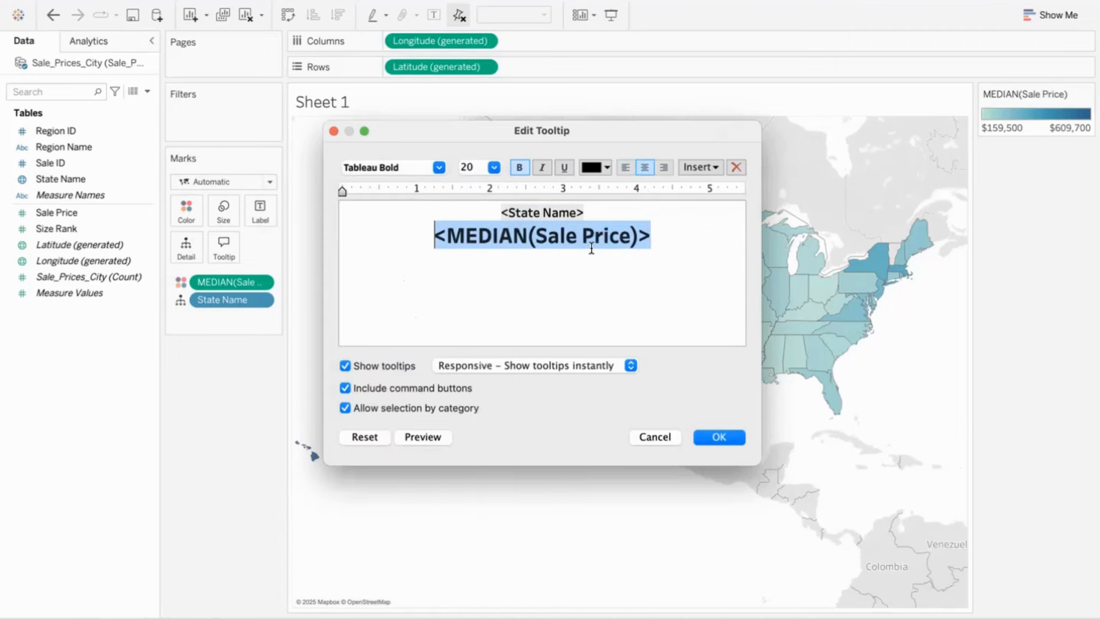
{"action": "double_click", "coordinate": [559, 211]}
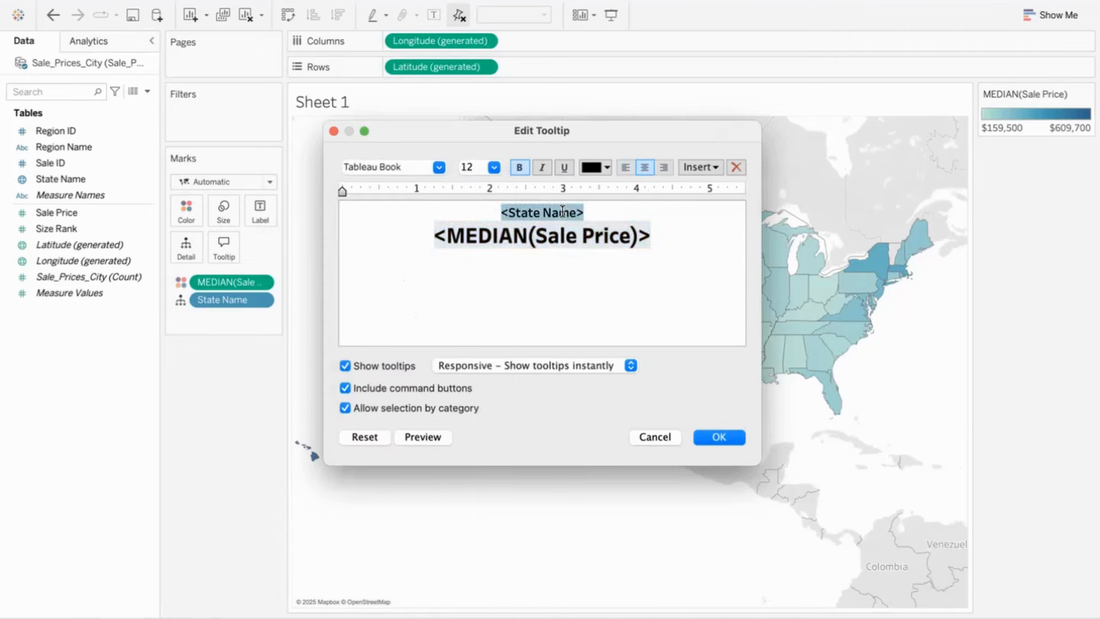
{"action": "left_click", "coordinate": [425, 437]}
{"action": "left_click", "coordinate": [718, 437]}
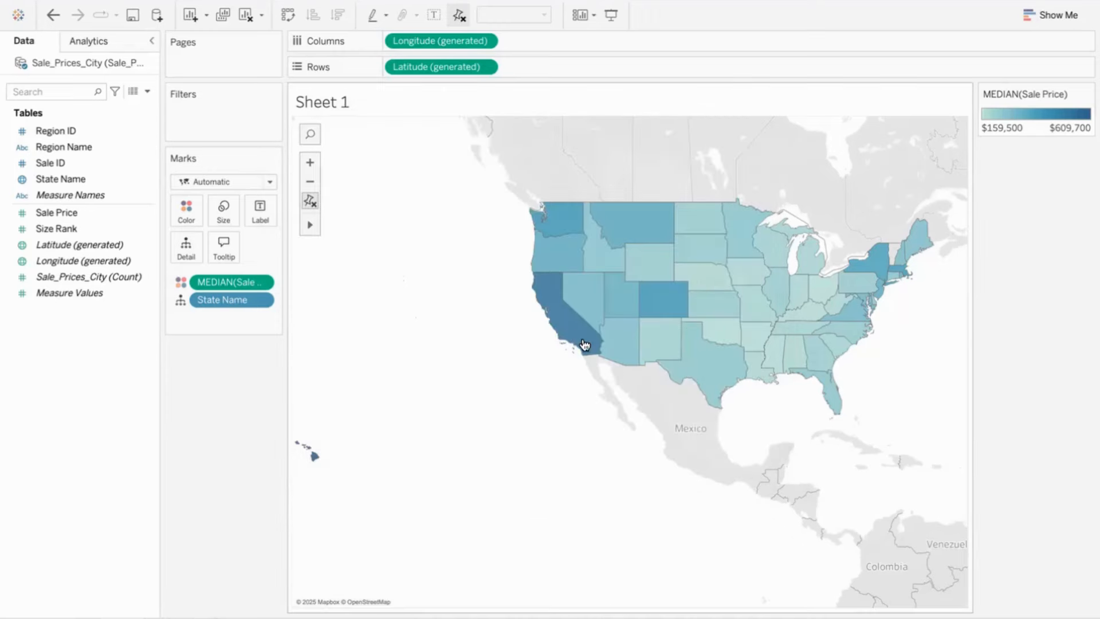
Set the tooltip's median Sale Price field to font size 15, preview the tooltip, and apply the change.
{"action": "mouse_move", "coordinate": [583, 311]}
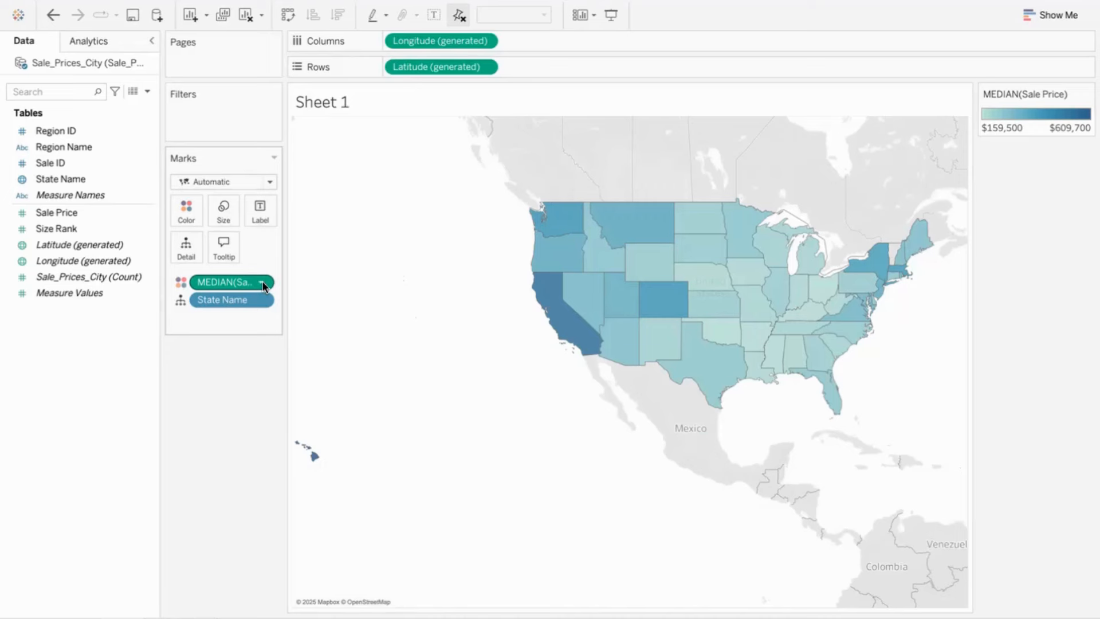
{"action": "left_click", "coordinate": [216, 236]}
{"action": "triple_click", "coordinate": [550, 235]}
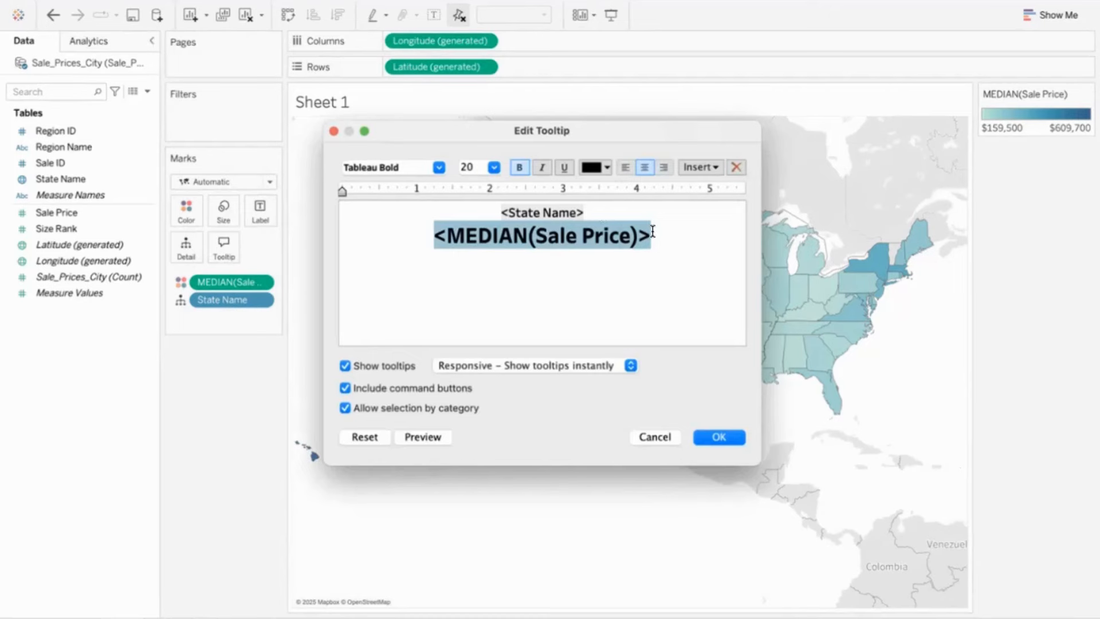
{"action": "left_click_drag", "start_coordinate": [651, 232], "coordinate": [433, 233]}
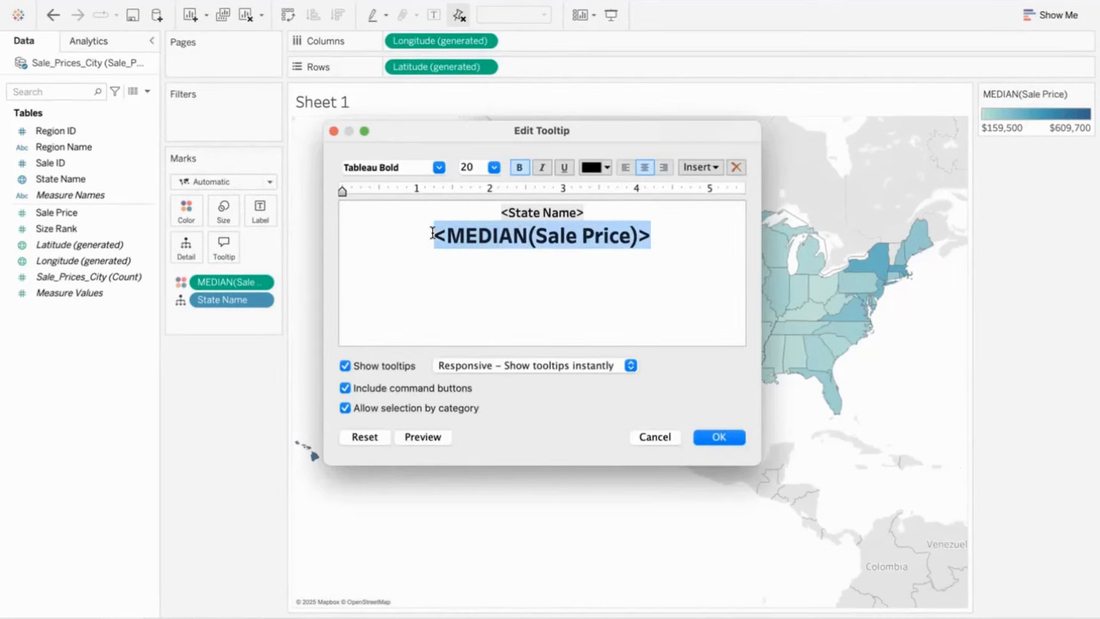
{"action": "left_click", "coordinate": [494, 167]}
{"action": "left_click", "coordinate": [487, 251]}
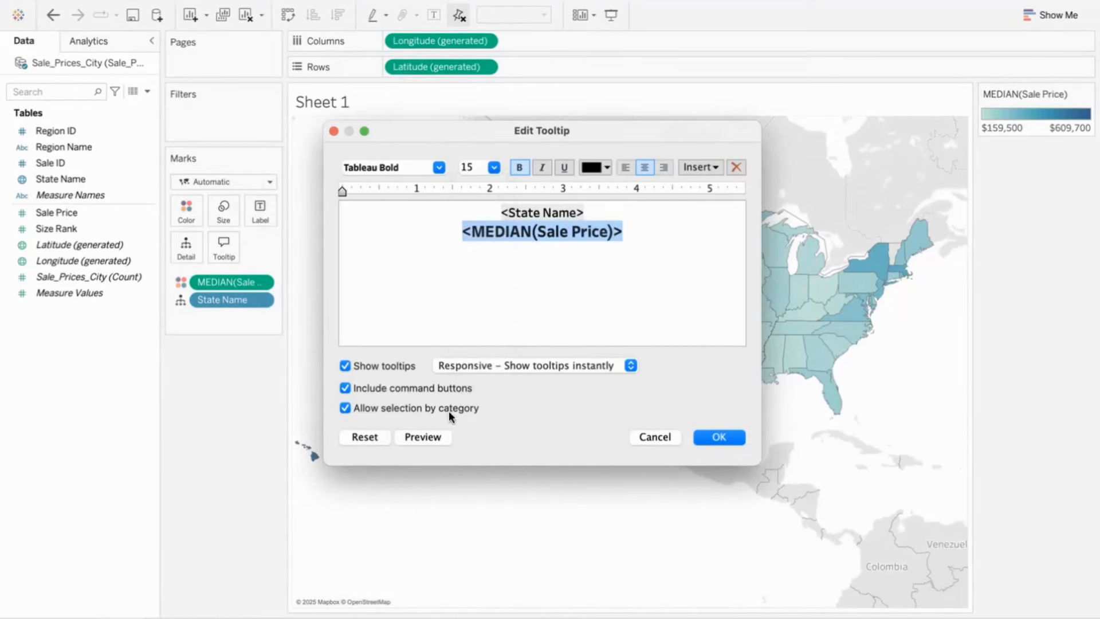
{"action": "left_click", "coordinate": [438, 437]}
{"action": "left_click", "coordinate": [714, 437]}
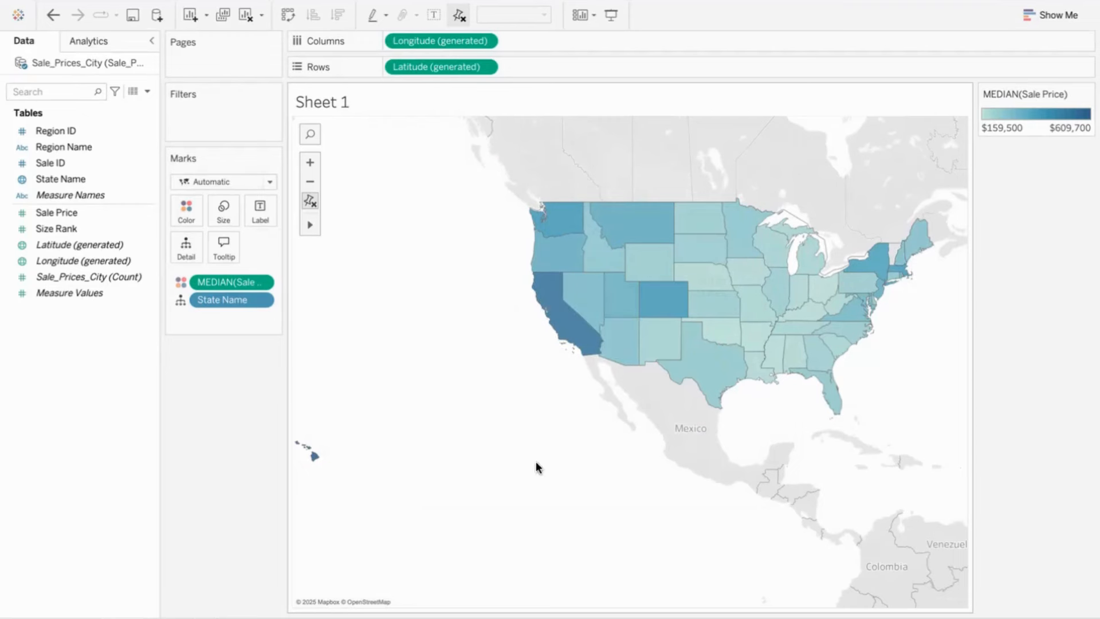
Set the washout of the map's background layers to 100%.
{"action": "right_click", "coordinate": [410, 376]}
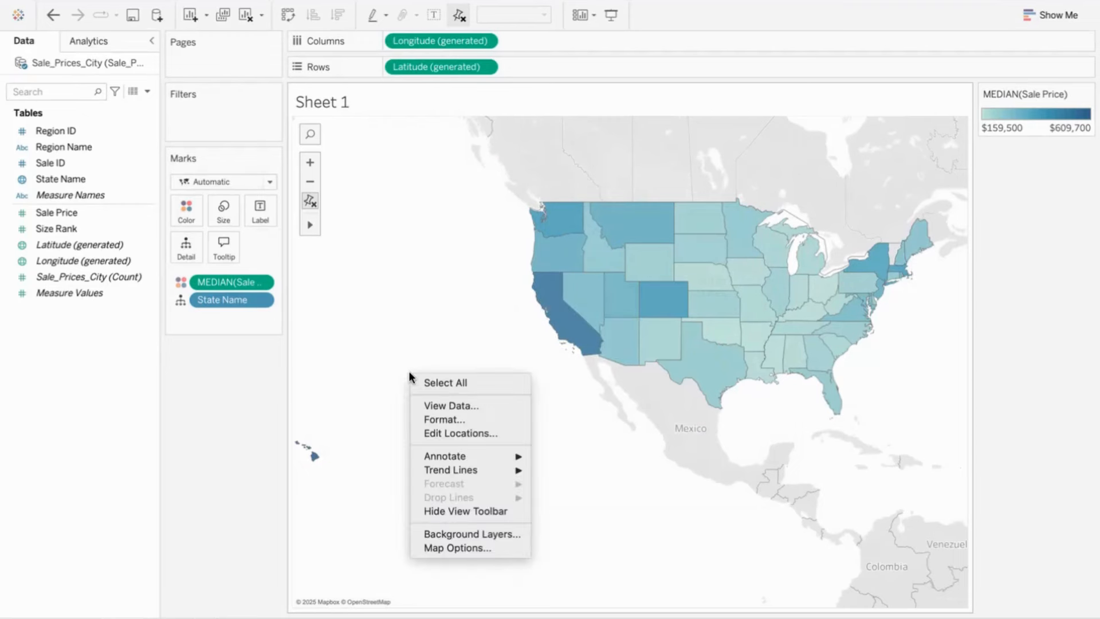
{"action": "left_click", "coordinate": [452, 529]}
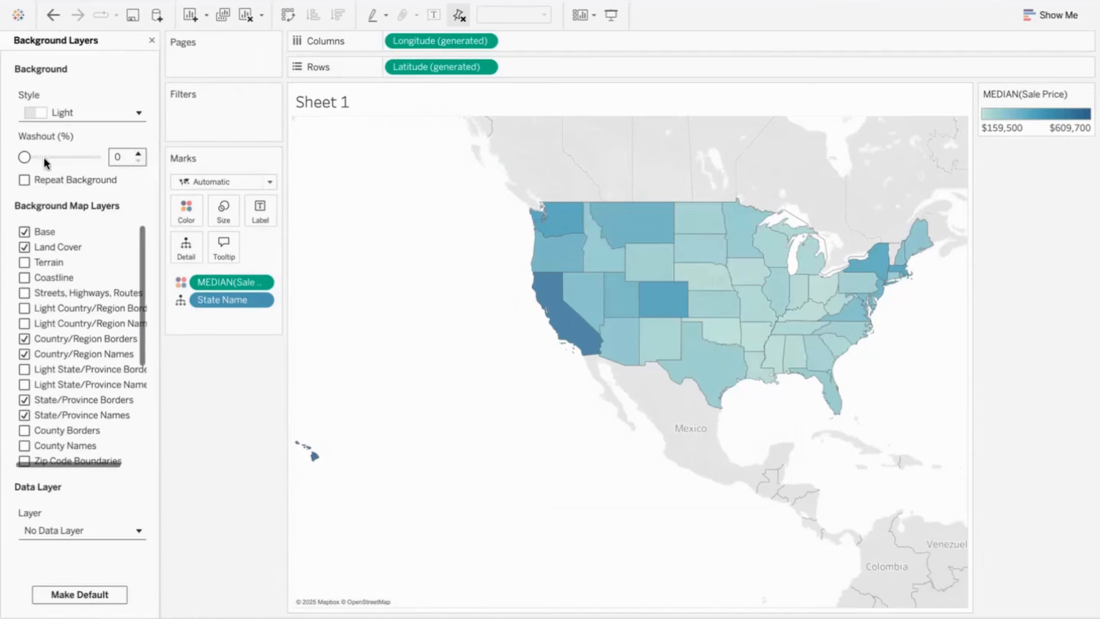
{"action": "left_click_drag", "start_coordinate": [25, 156], "coordinate": [197, 159]}
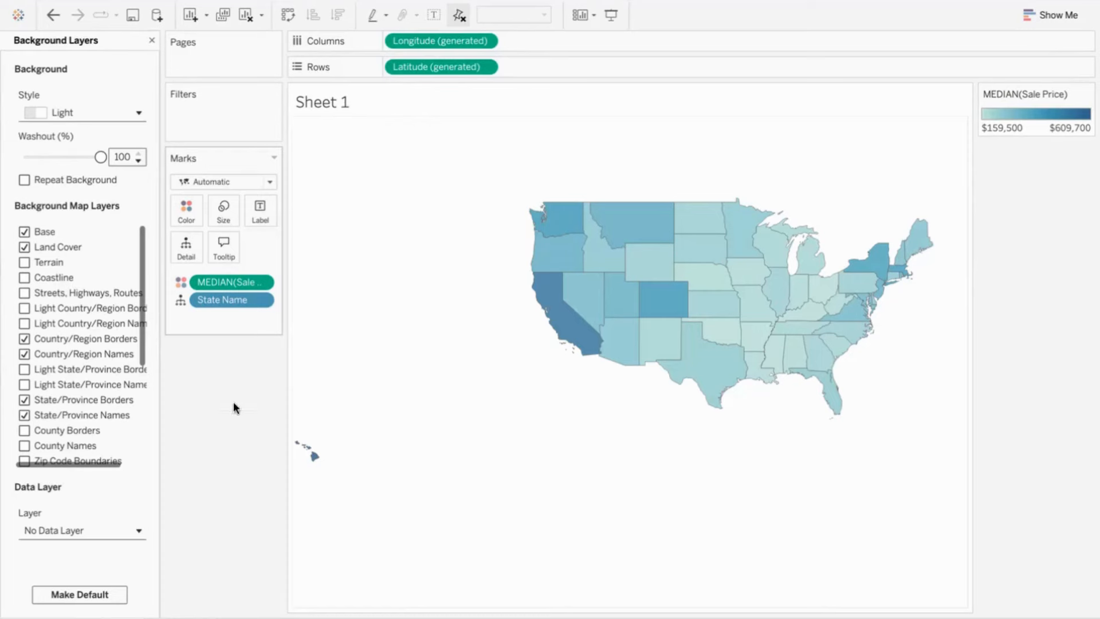
{"action": "left_click", "coordinate": [152, 42]}
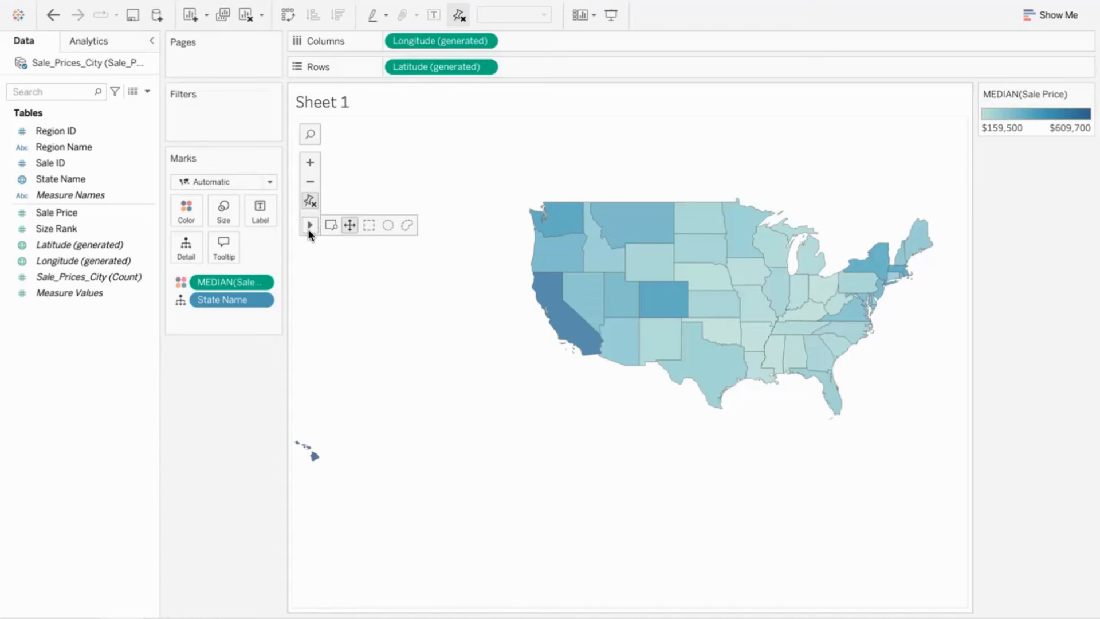
Use Zoom Area to fit the map view to the contiguous United States, and switch back to the Pan tool.
{"action": "left_click", "coordinate": [329, 224]}
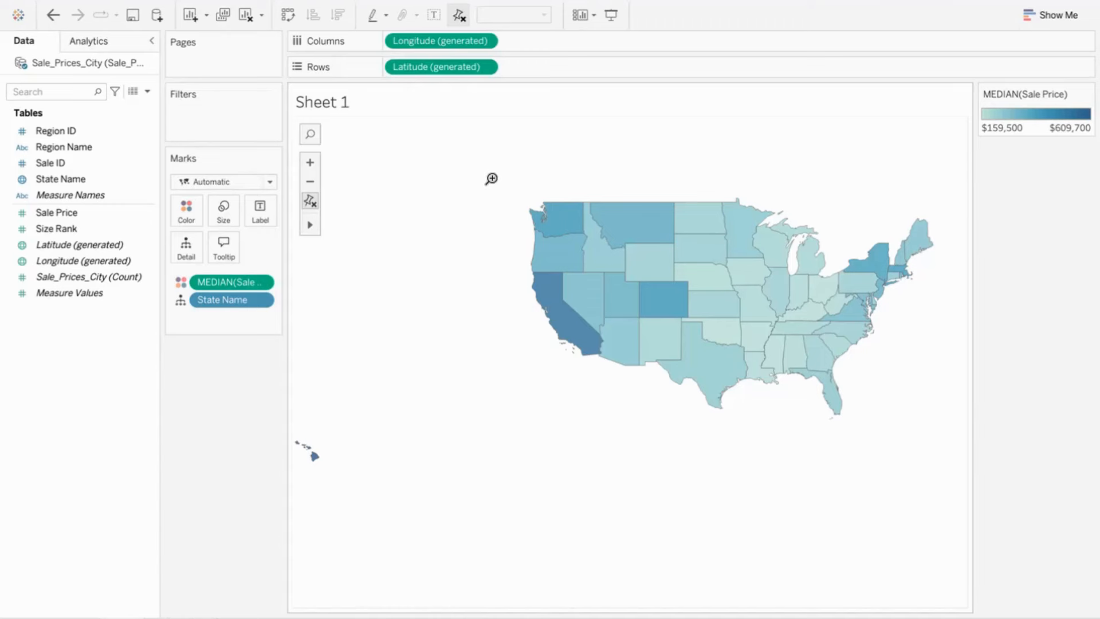
{"action": "left_click_drag", "start_coordinate": [855, 363], "coordinate": [947, 450]}
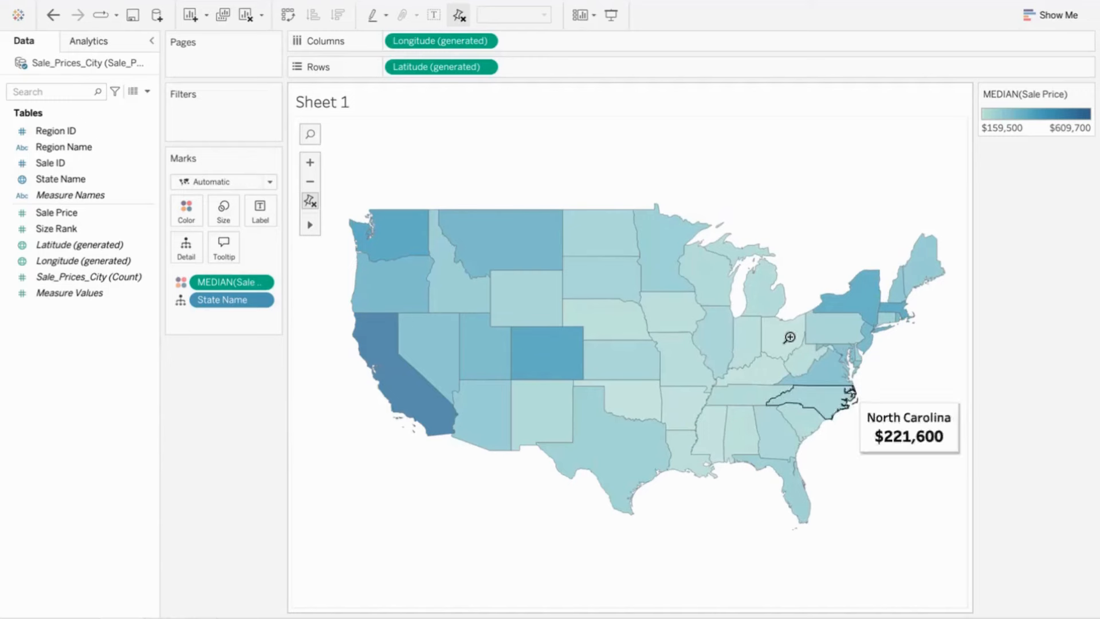
{"action": "mouse_move", "coordinate": [309, 225]}
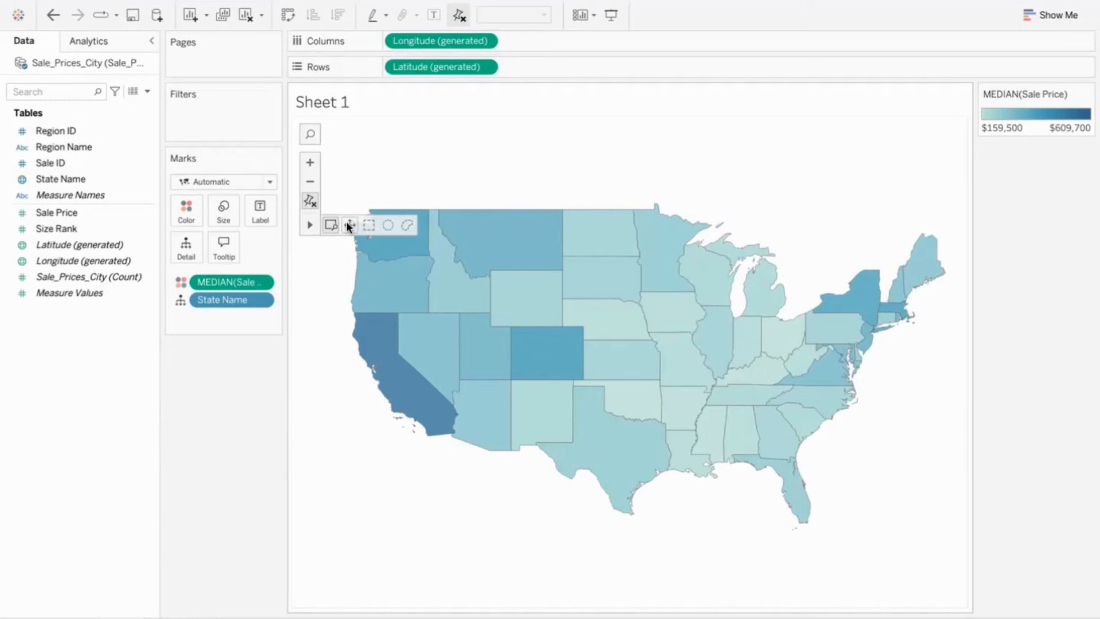
{"action": "left_click", "coordinate": [347, 223]}
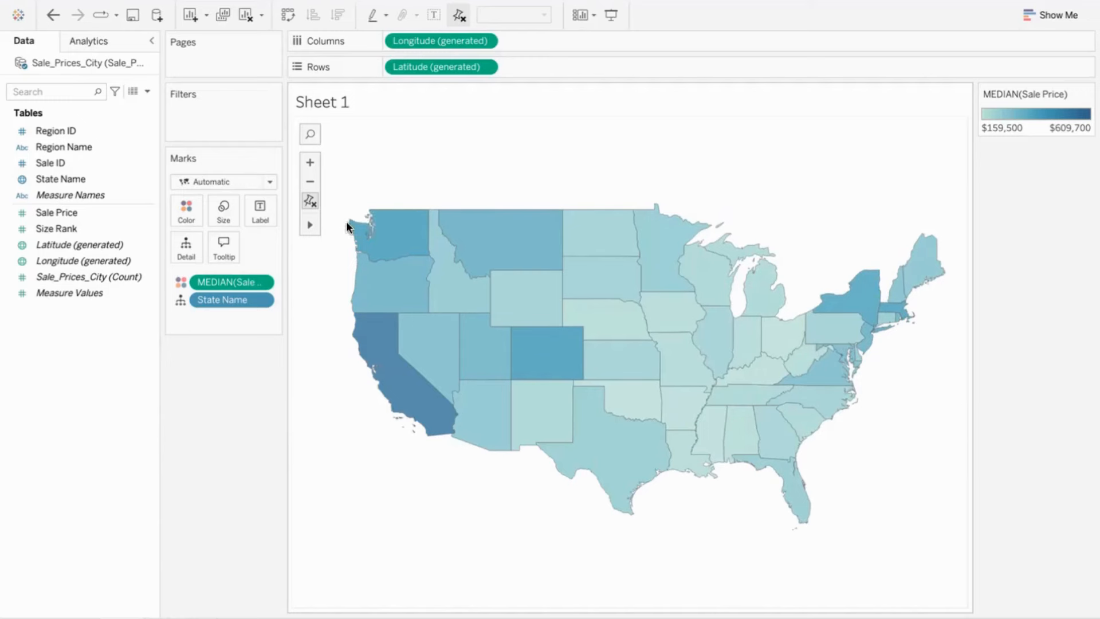
Format the map sheet's borders by setting the row divider and column divider for the pane to None, and close the formatting.
{"action": "right_click", "coordinate": [345, 466]}
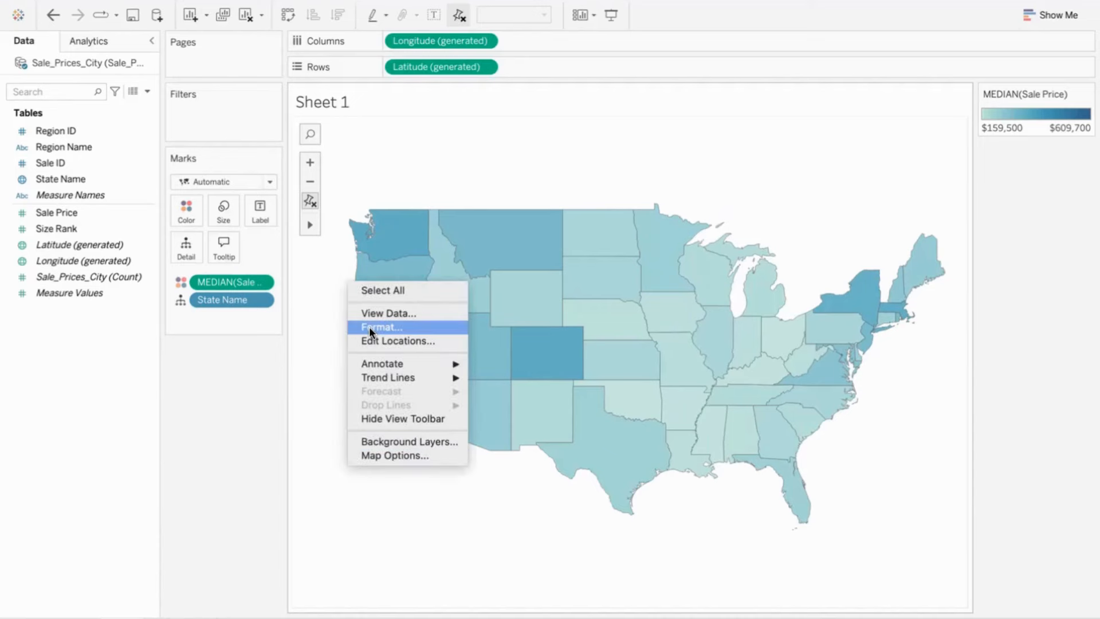
{"action": "left_click", "coordinate": [369, 327]}
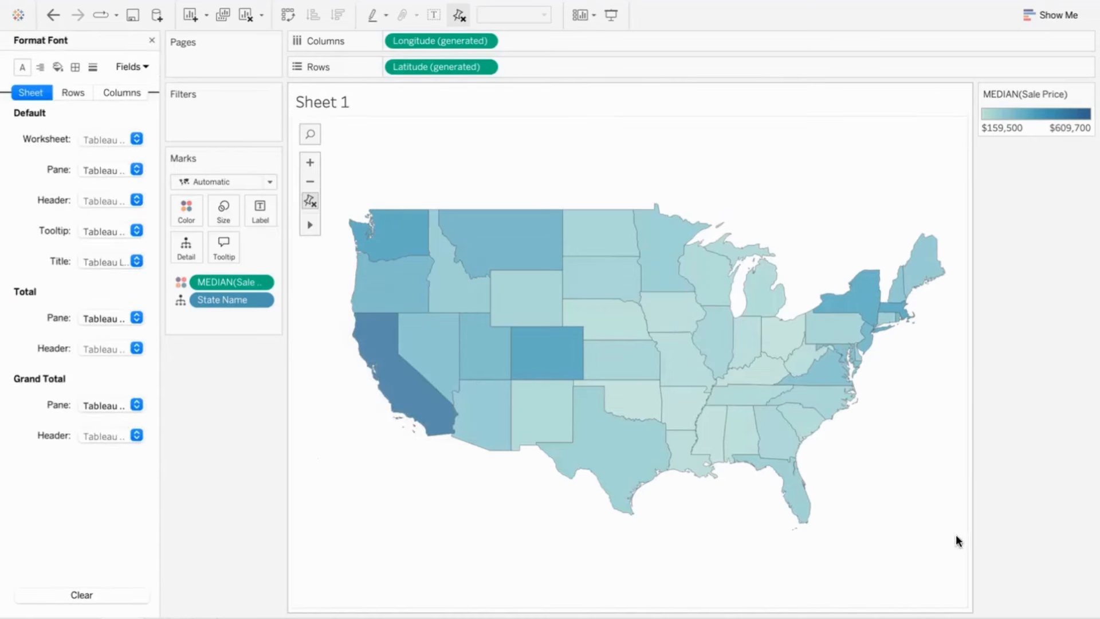
{"action": "left_click", "coordinate": [74, 66]}
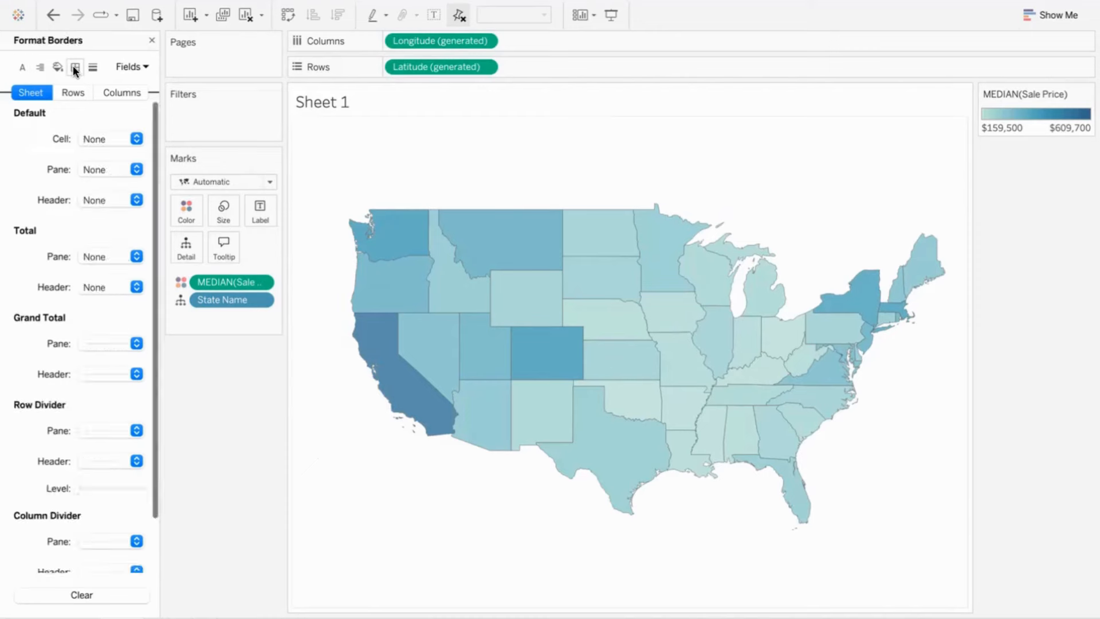
{"action": "left_click", "coordinate": [72, 92]}
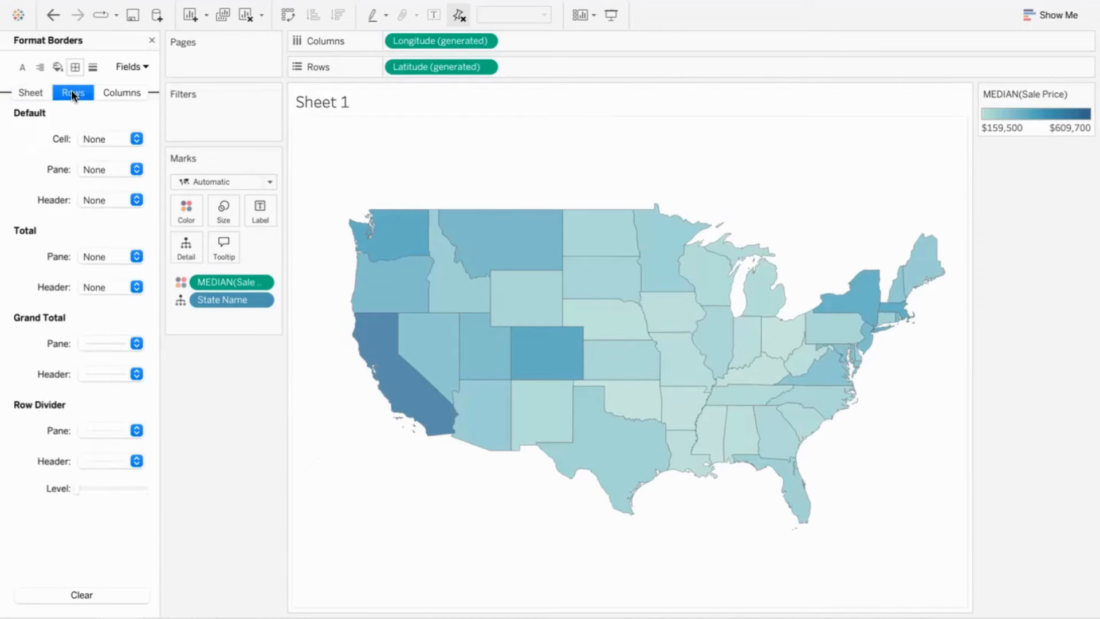
{"action": "left_click", "coordinate": [133, 430]}
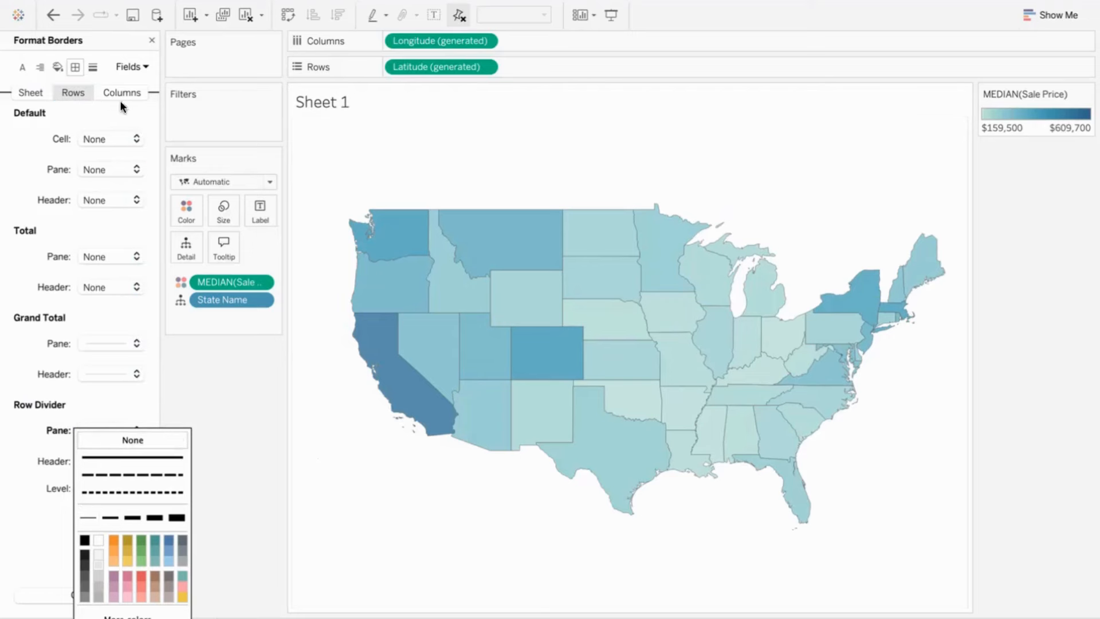
{"action": "left_click", "coordinate": [119, 100]}
{"action": "left_click", "coordinate": [138, 430]}
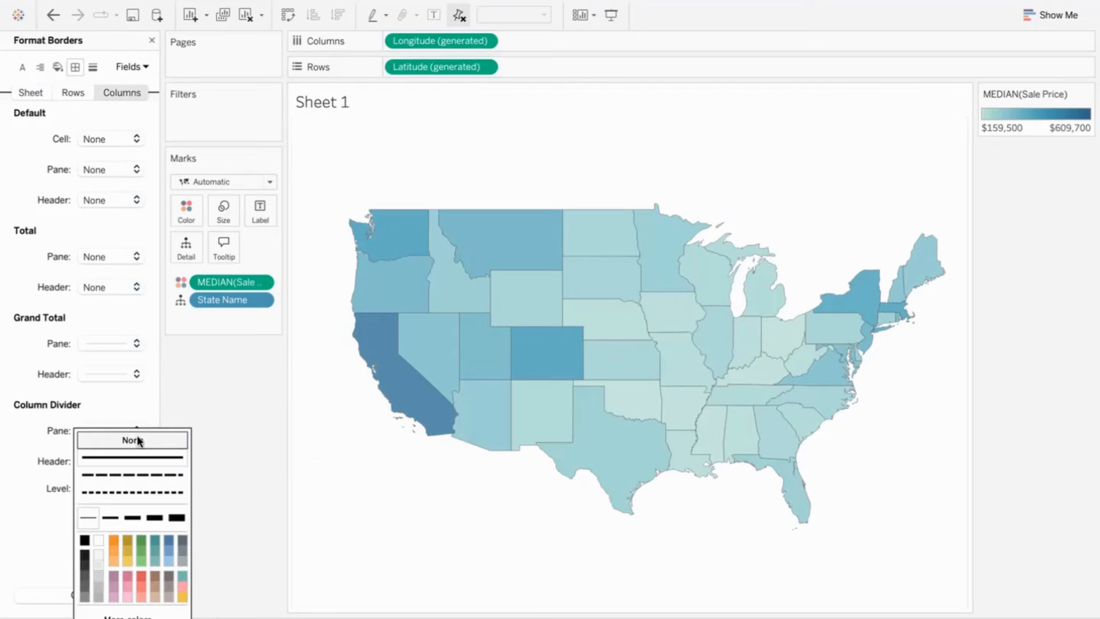
{"action": "left_click", "coordinate": [226, 423]}
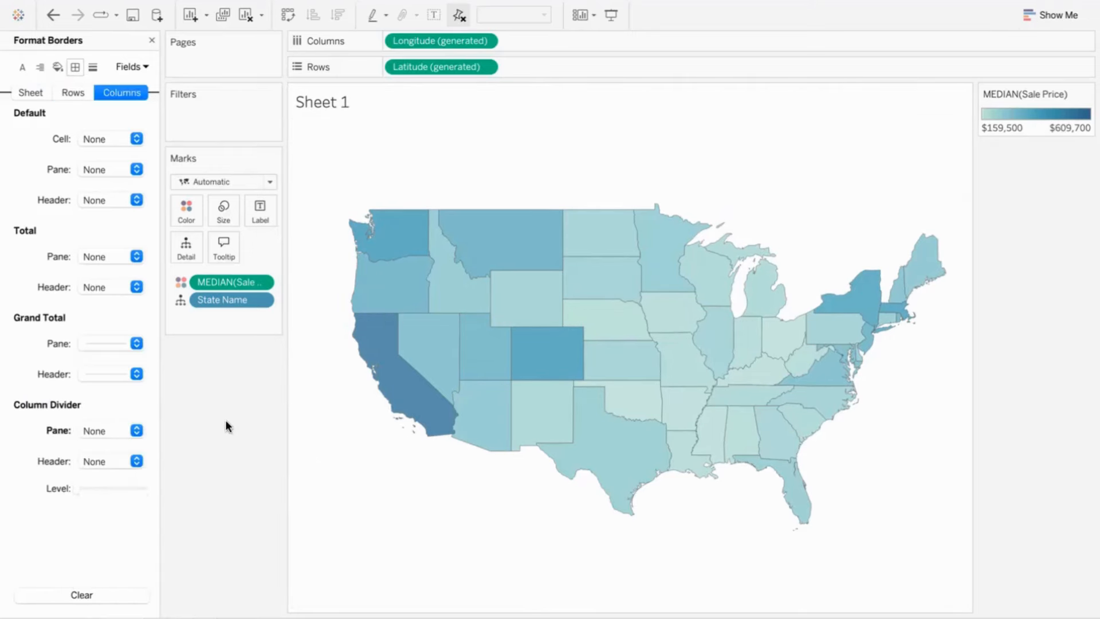
{"action": "left_click", "coordinate": [152, 42]}
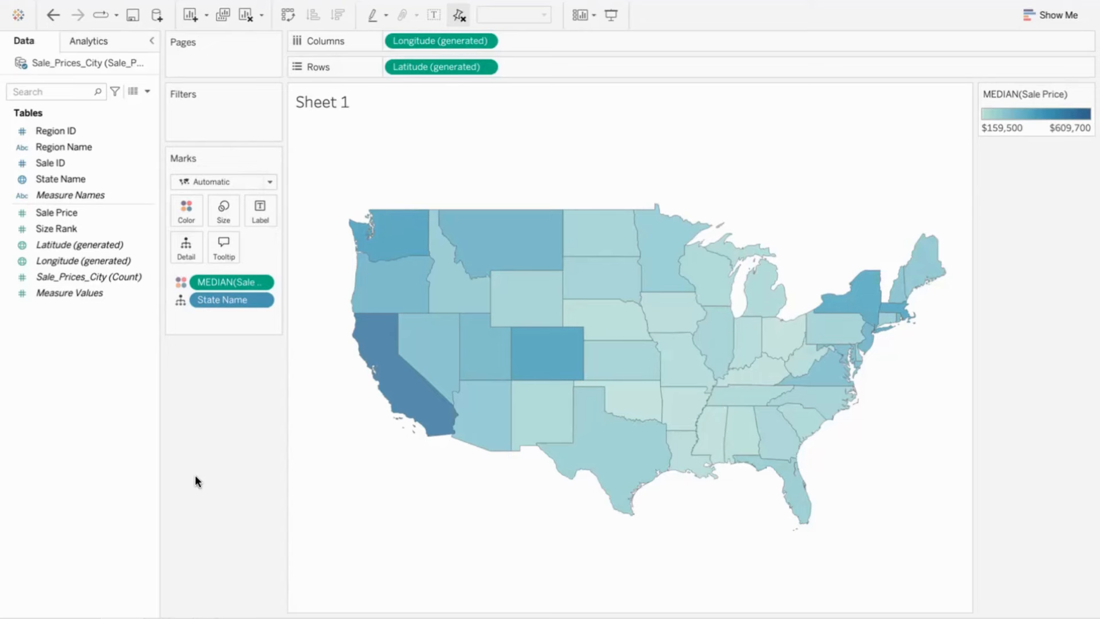
Create a Boolean parameter named "Hide zone with parameter" with its current value set to False.
{"action": "right_click", "coordinate": [101, 398]}
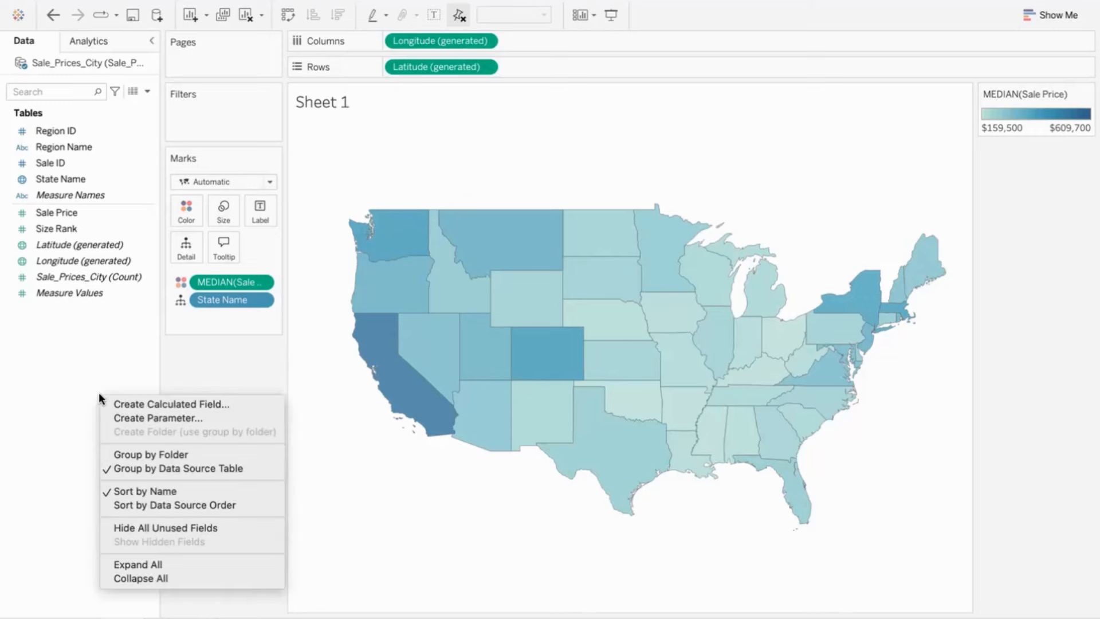
{"action": "left_click", "coordinate": [171, 418]}
{"action": "left_click_drag", "start_coordinate": [417, 207], "coordinate": [335, 203]}
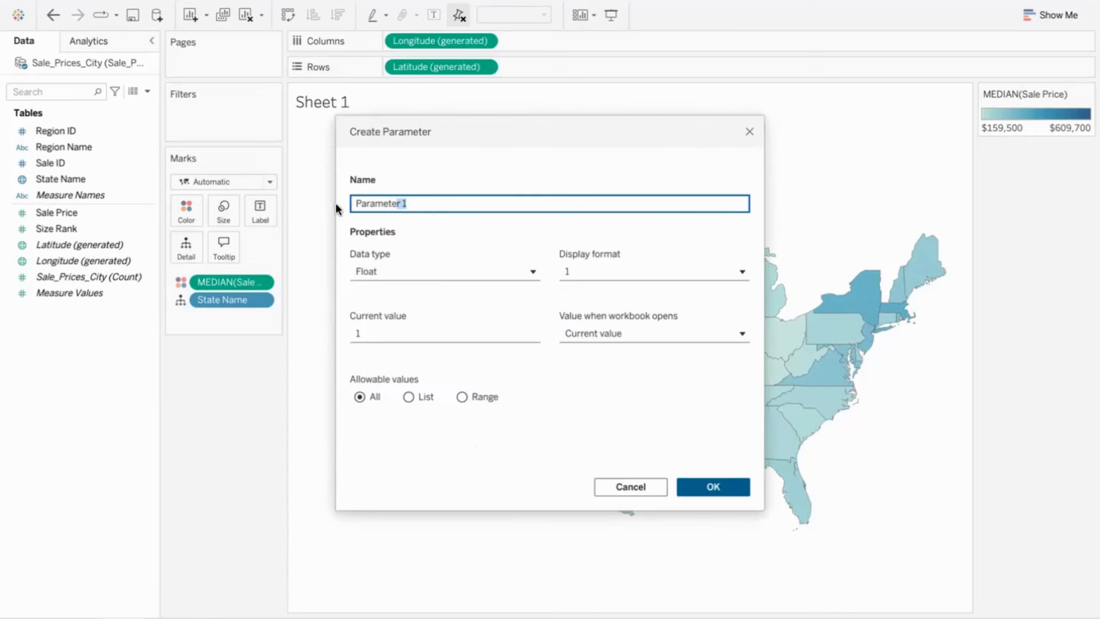
{"action": "type", "text": "Hide zone with parameter"}
{"action": "left_click", "coordinate": [412, 269]}
{"action": "left_click", "coordinate": [431, 348]}
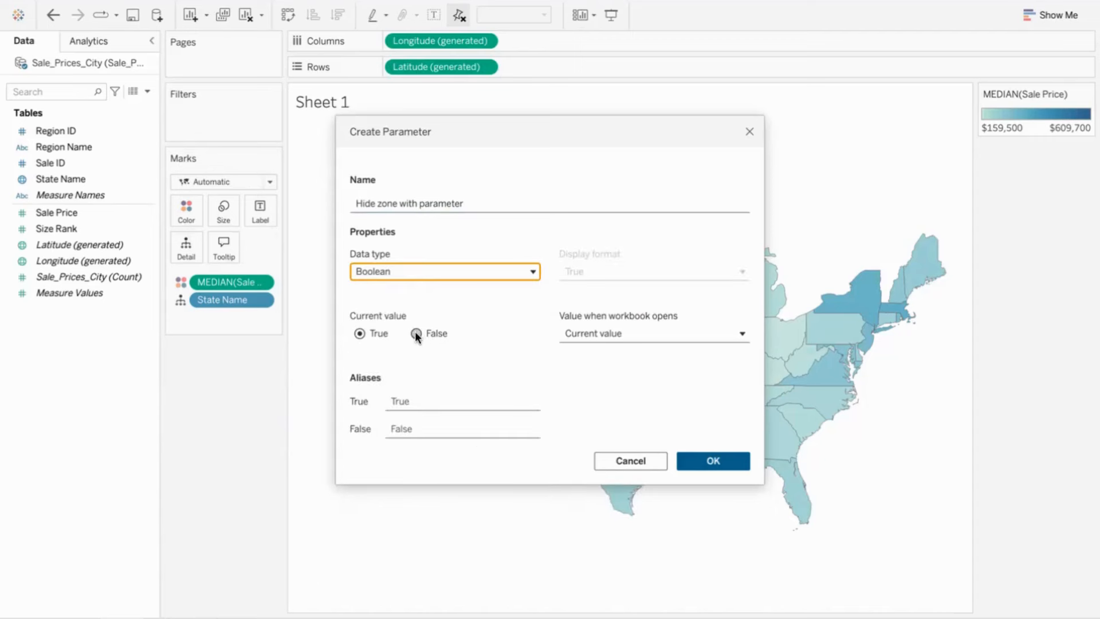
{"action": "left_click", "coordinate": [416, 333]}
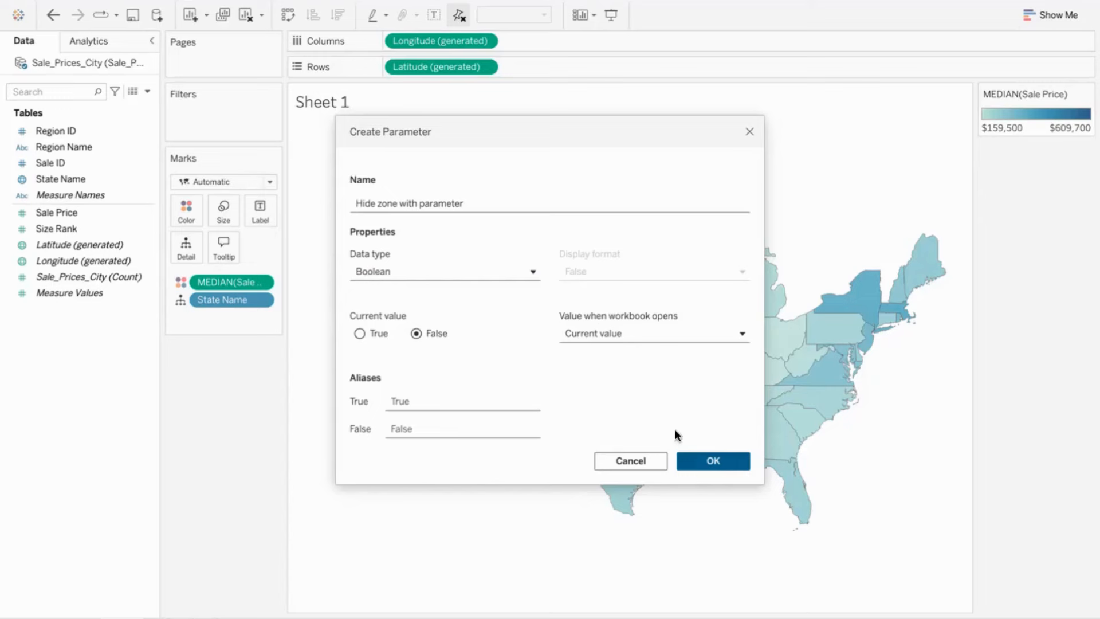
{"action": "left_click", "coordinate": [691, 460]}
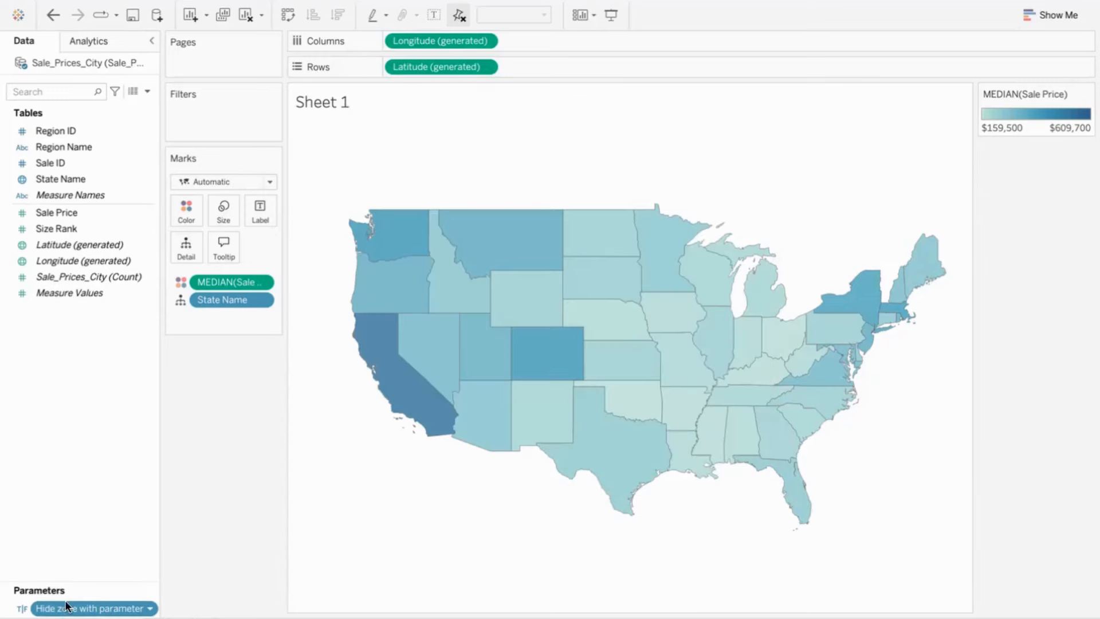
Start a new calculated field and name it "Calc for dynamic zone visibility".
{"action": "right_click", "coordinate": [64, 417]}
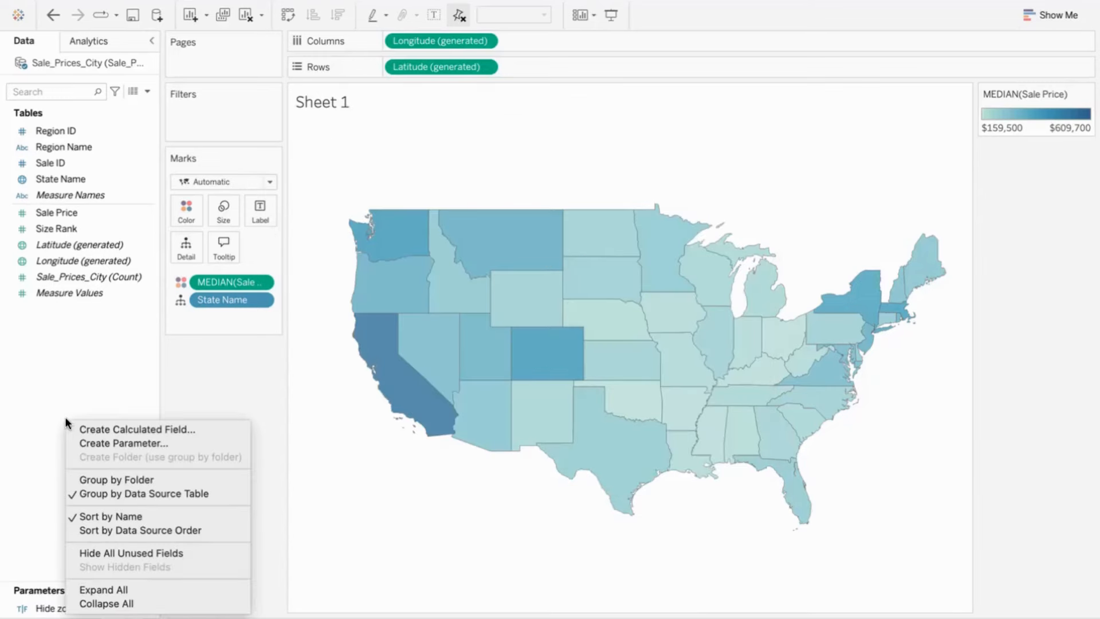
{"action": "left_click", "coordinate": [110, 431]}
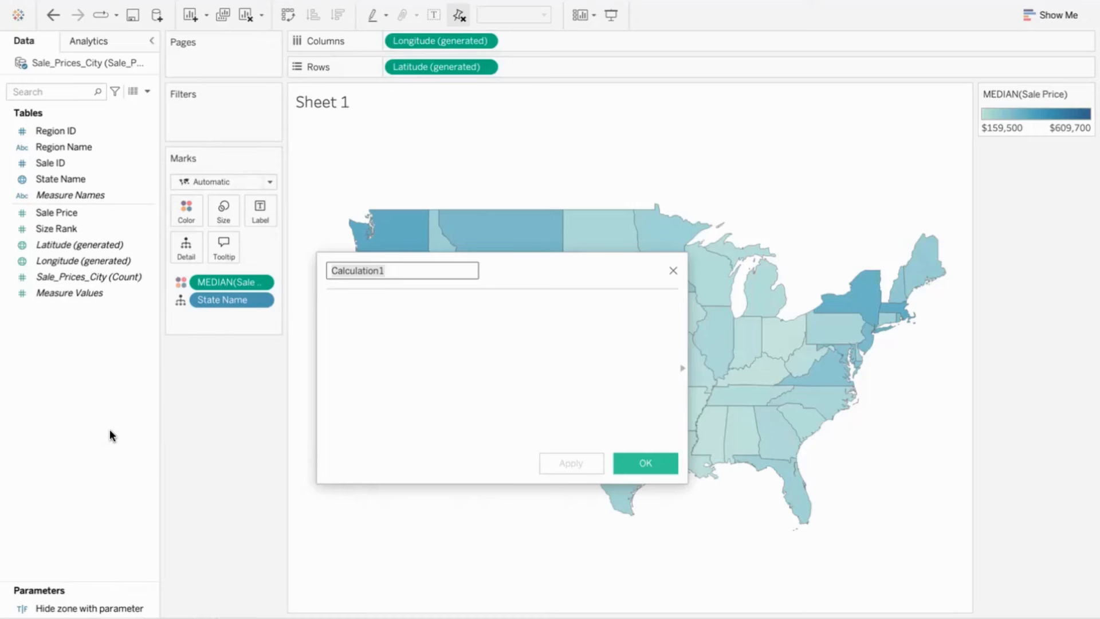
{"action": "left_click", "coordinate": [391, 274]}
{"action": "key", "text": "BackSpace"}
{"action": "key", "text": "BackSpace"}
{"action": "key", "text": "BackSpace"}
{"action": "key", "text": "BackSpace"}
{"action": "key", "text": "BackSpace"}
{"action": "key", "text": "BackSpace"}
{"action": "key", "text": "BackSpace"}
{"action": "key", "text": "BackSpace"}
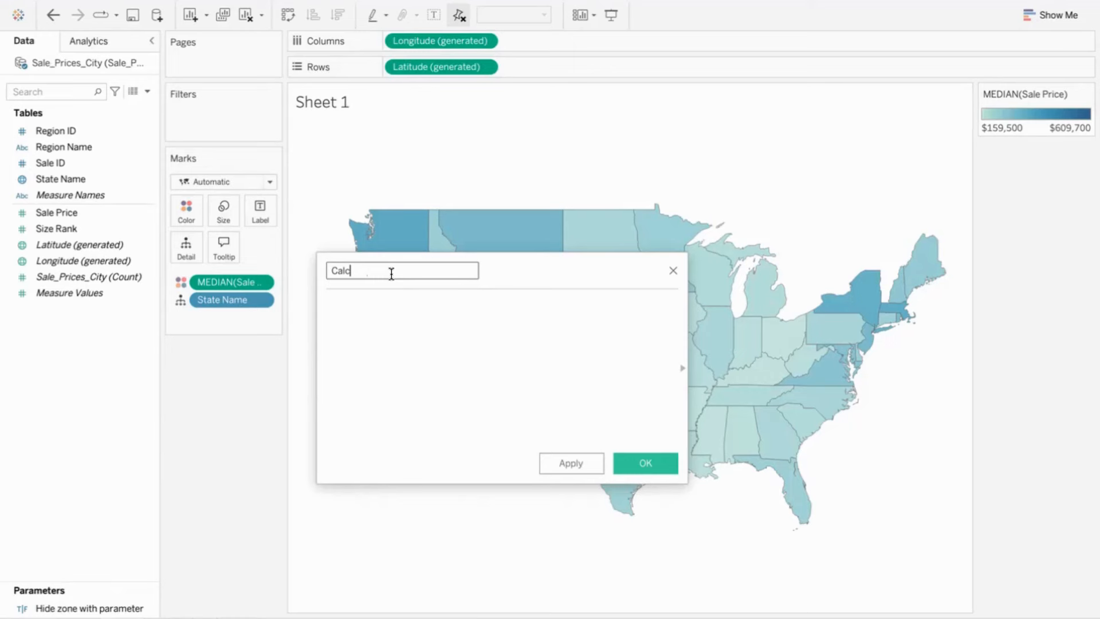
{"action": "type", "text": "for dynamic zone visibility"}
Define the calculation as TRUE, save it, and add the new field to Detail on the map's marks.
{"action": "left_click", "coordinate": [434, 318]}
{"action": "type", "text": "TRUE"}
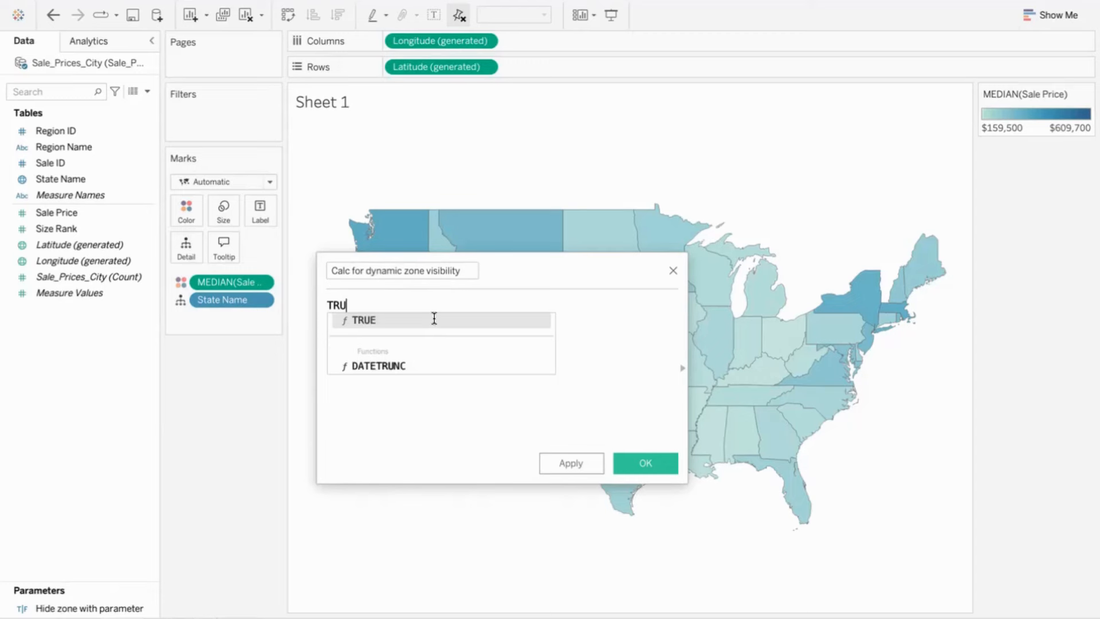
{"action": "key", "text": "Escape"}
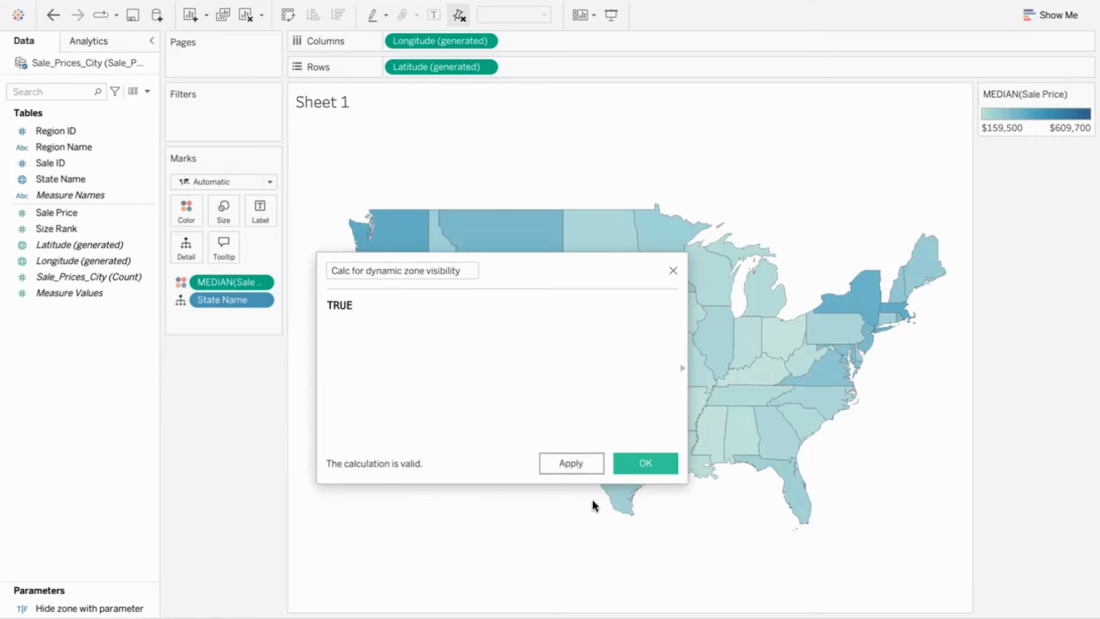
{"action": "left_click", "coordinate": [572, 462]}
{"action": "left_click", "coordinate": [630, 459]}
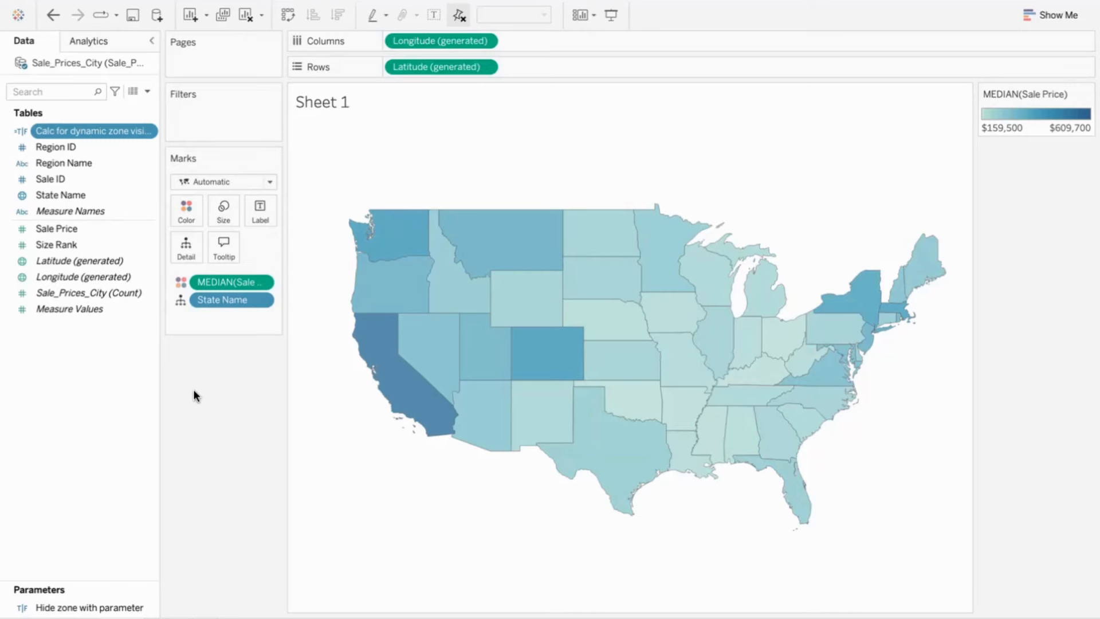
{"action": "left_click_drag", "start_coordinate": [53, 130], "coordinate": [181, 240]}
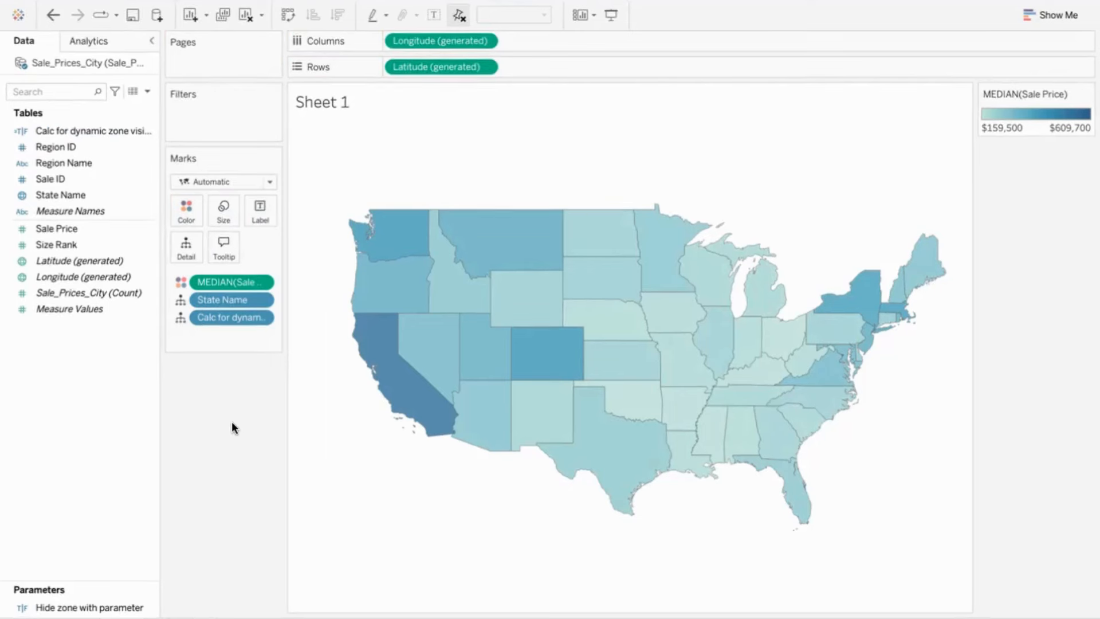
Replace the sheet title with "U.S. Housing Market: Median Sale Prices" and a second line "Click a State to view the City-level home prices.".
{"action": "double_click", "coordinate": [332, 103]}
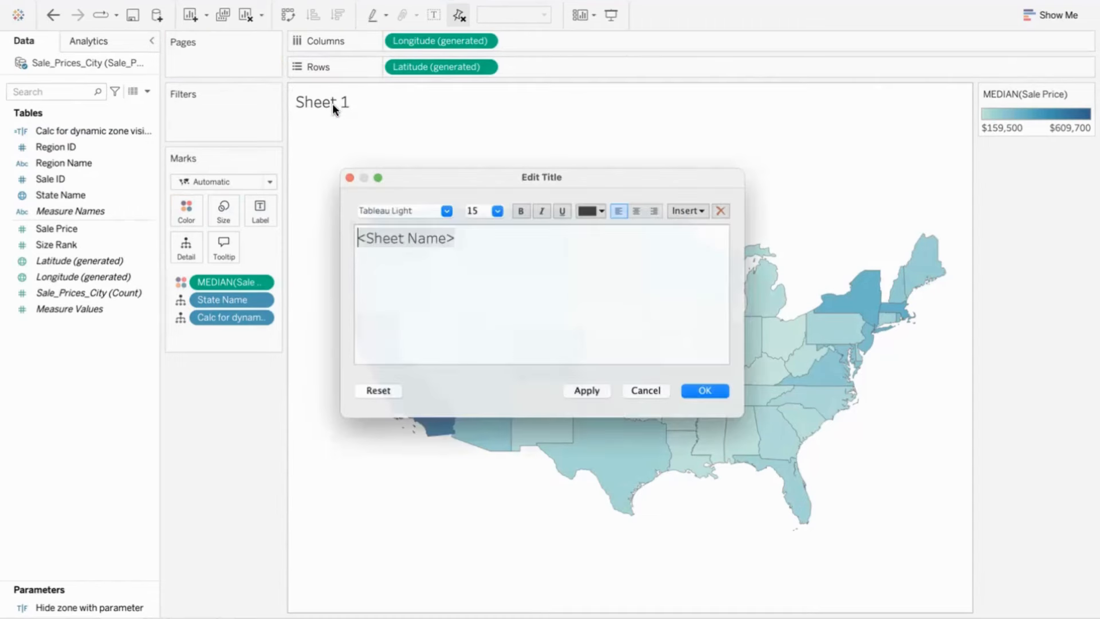
{"action": "key", "text": "BackSpace"}
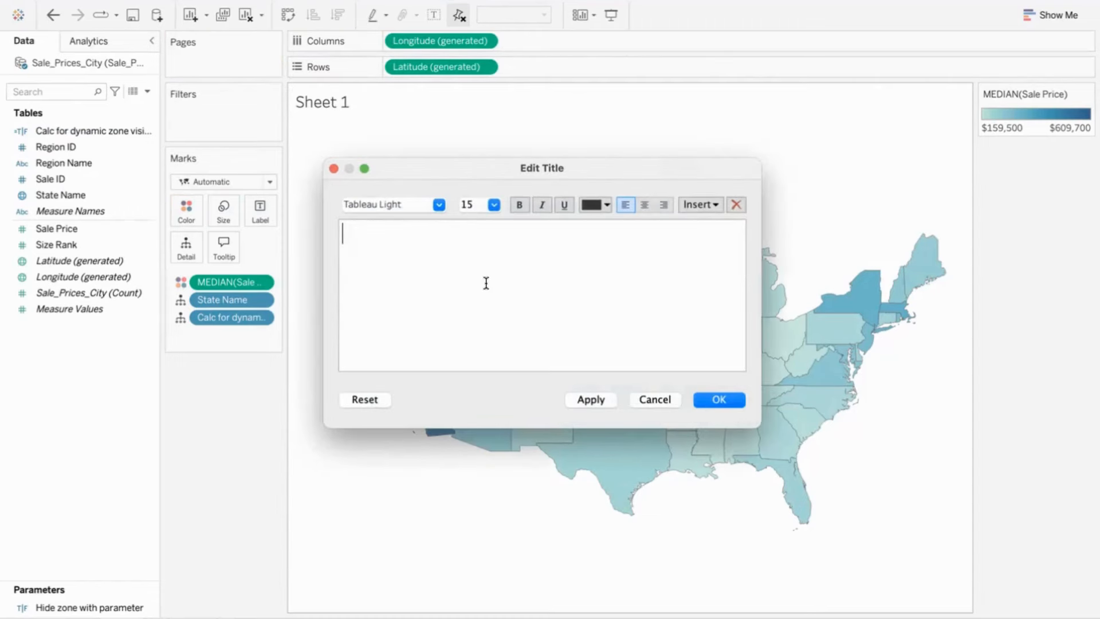
{"action": "type", "text": "U.S. Housing Marke"}
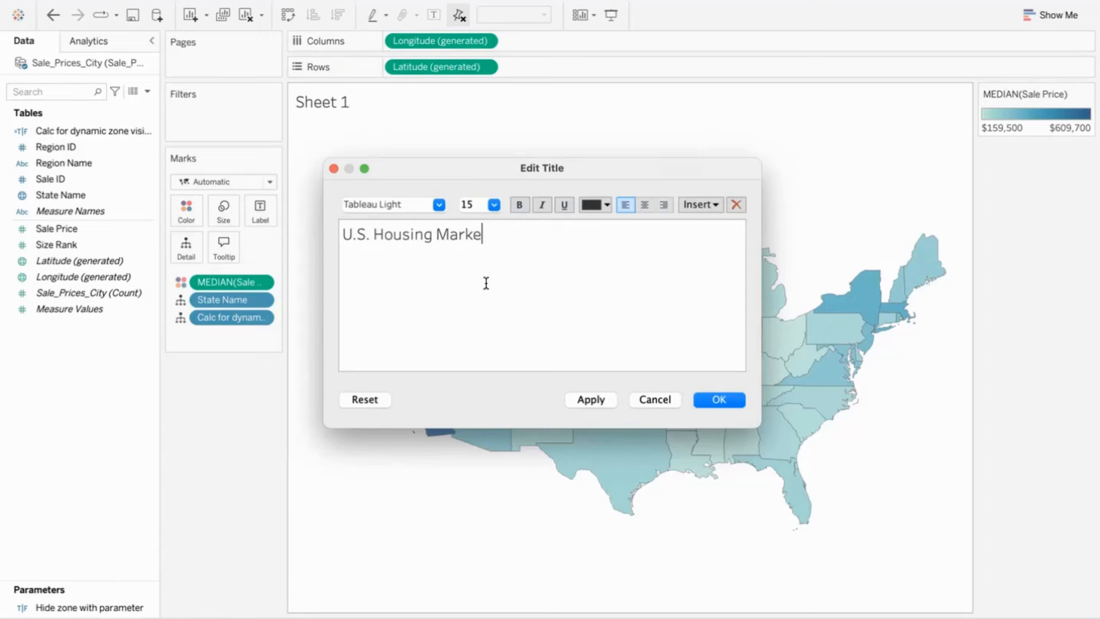
{"action": "type", "text": "t: Median Sale Prices"}
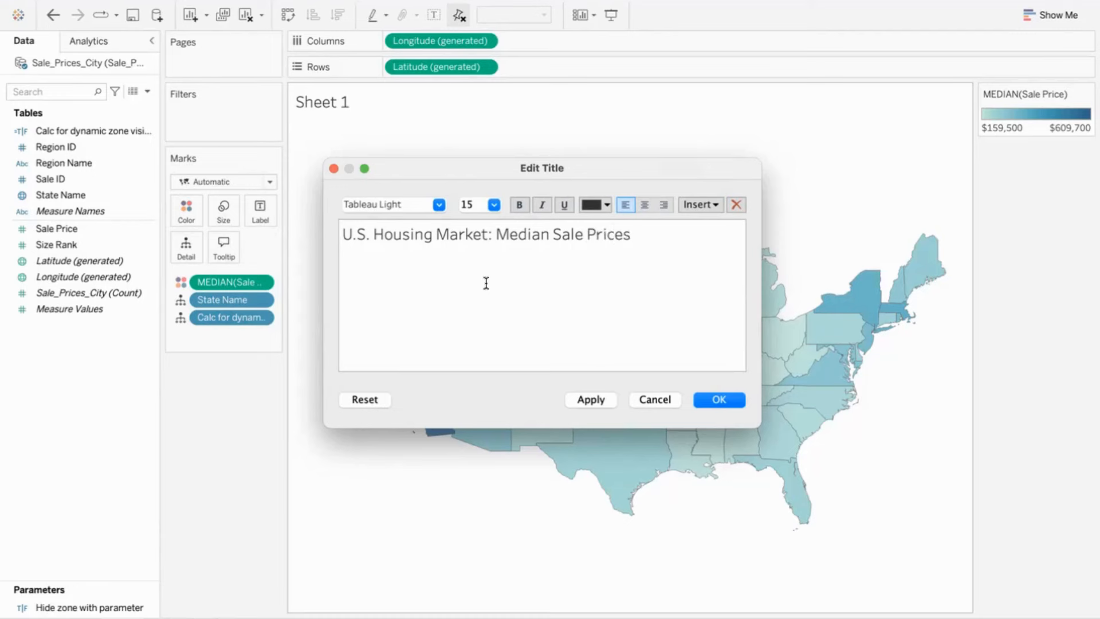
{"action": "key", "text": "Return"}
{"action": "type", "text": "Click a State to view t"}
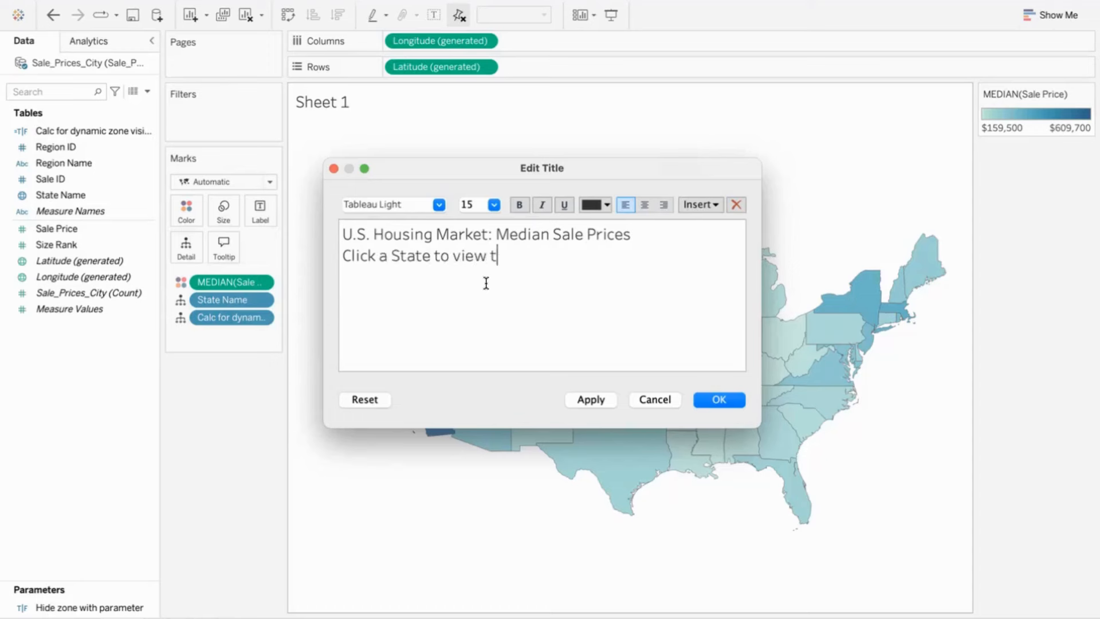
{"action": "type", "text": "he City-level ho"}
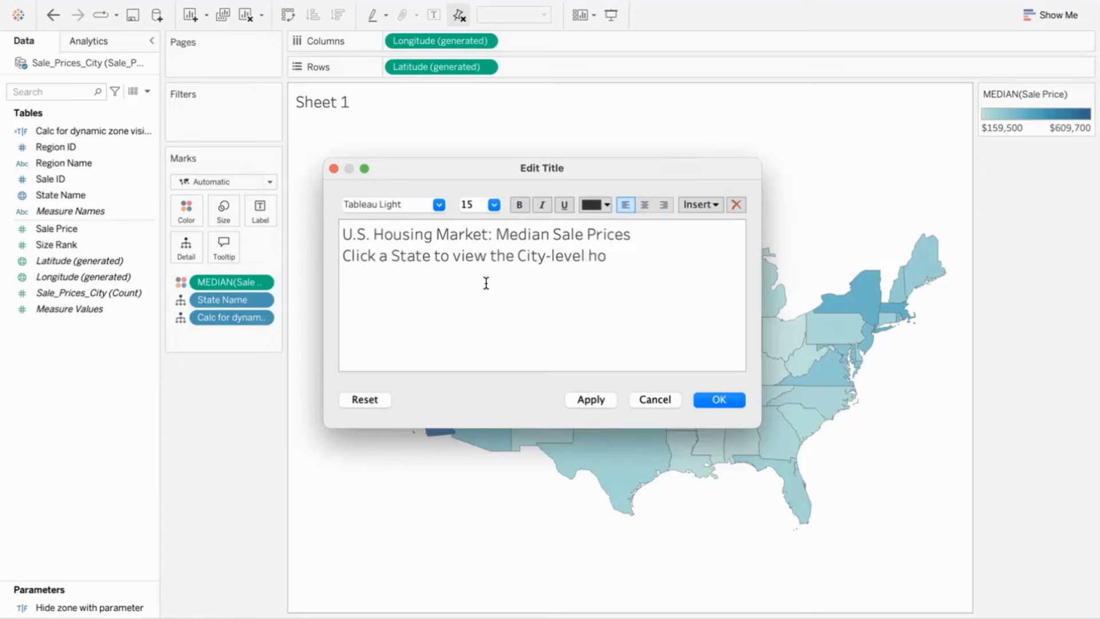
{"action": "type", "text": "me prices."}
Format the title's first line in Tableau Bold at font size 20.
{"action": "left_click", "coordinate": [338, 235], "text": "shift"}
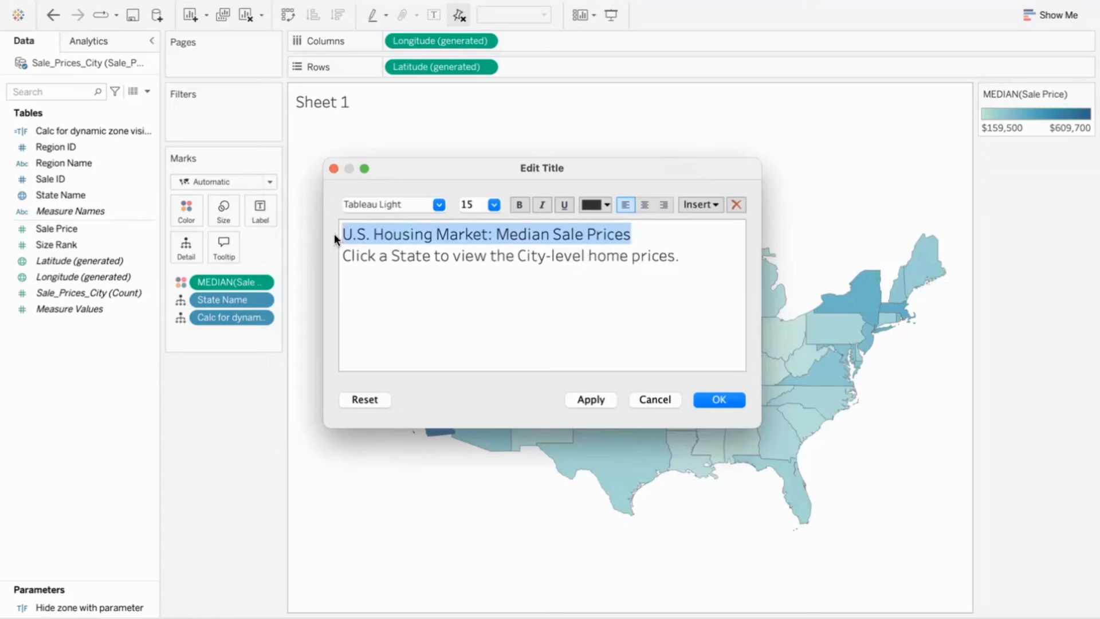
{"action": "left_click", "coordinate": [494, 205]}
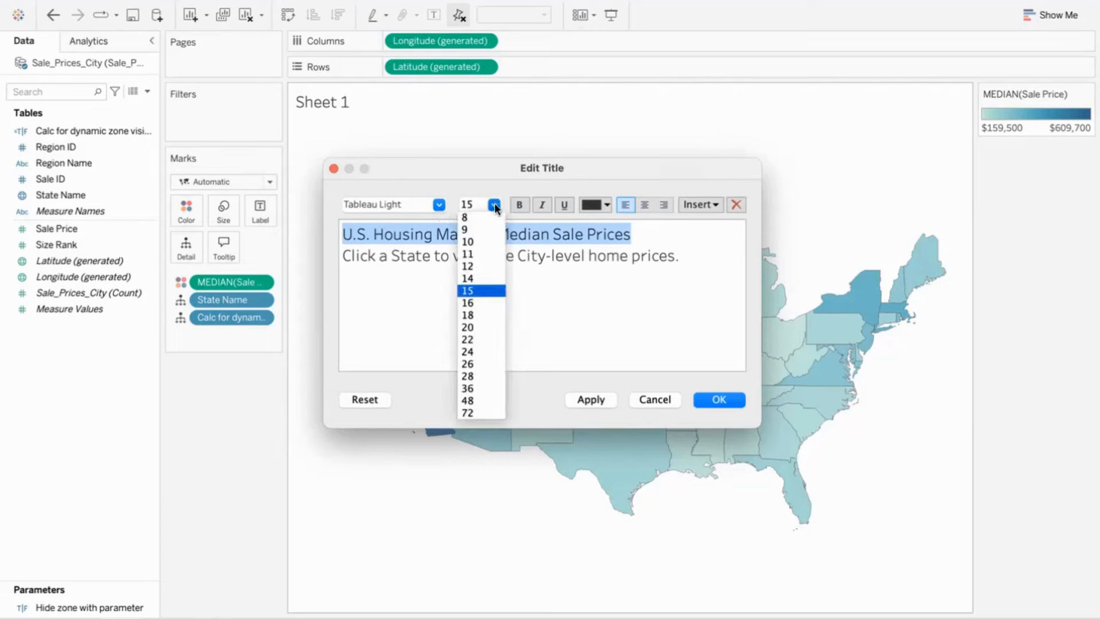
{"action": "left_click", "coordinate": [497, 326]}
{"action": "left_click", "coordinate": [438, 205]}
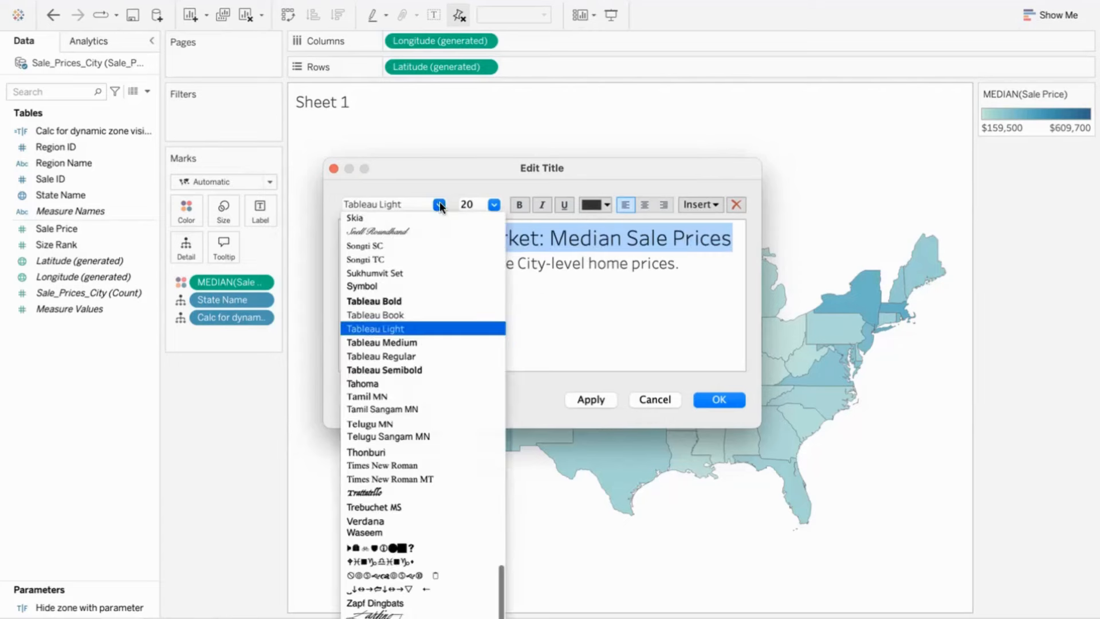
{"action": "left_click", "coordinate": [424, 301]}
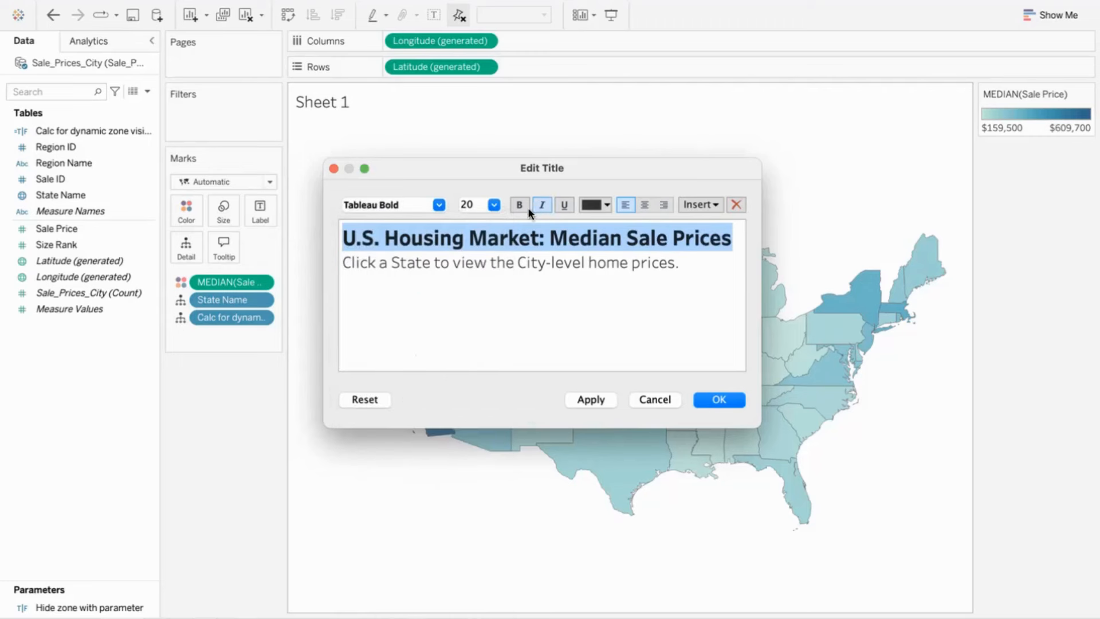
Set the font color of both title lines to black.
{"action": "left_click", "coordinate": [603, 203]}
{"action": "left_click", "coordinate": [513, 261]}
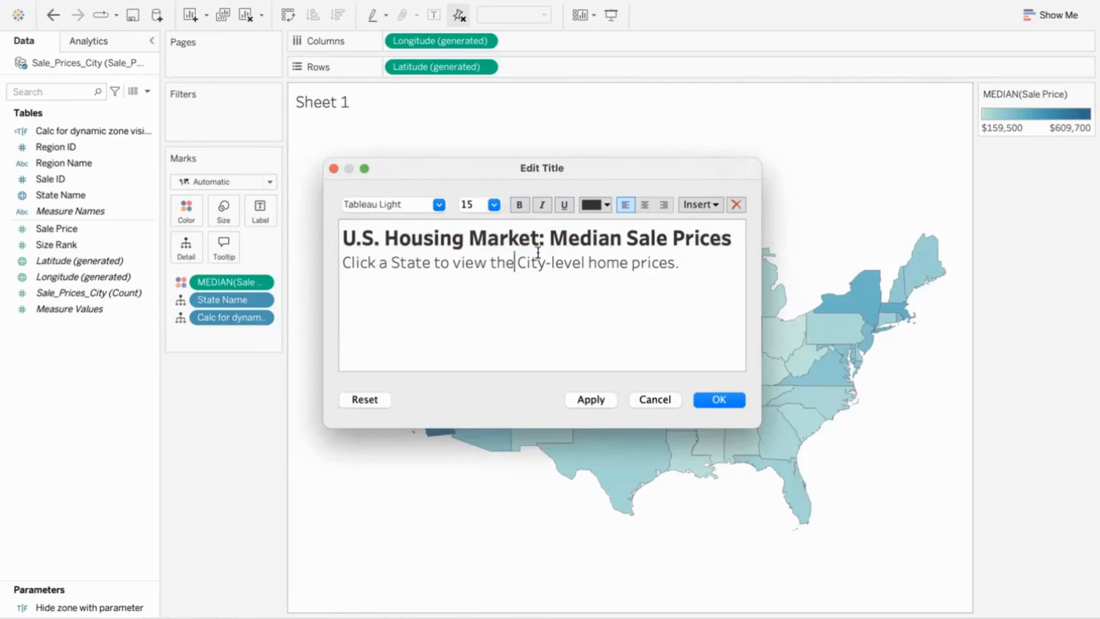
{"action": "key", "text": "super+a"}
{"action": "left_click", "coordinate": [606, 204]}
{"action": "left_click", "coordinate": [590, 220]}
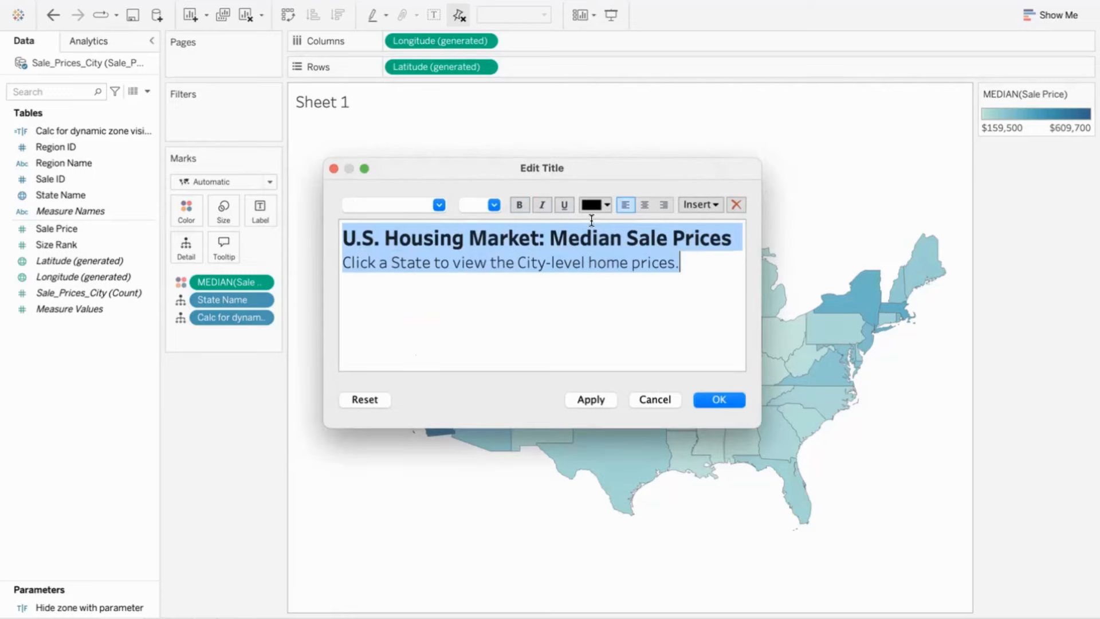
{"action": "left_click", "coordinate": [543, 239]}
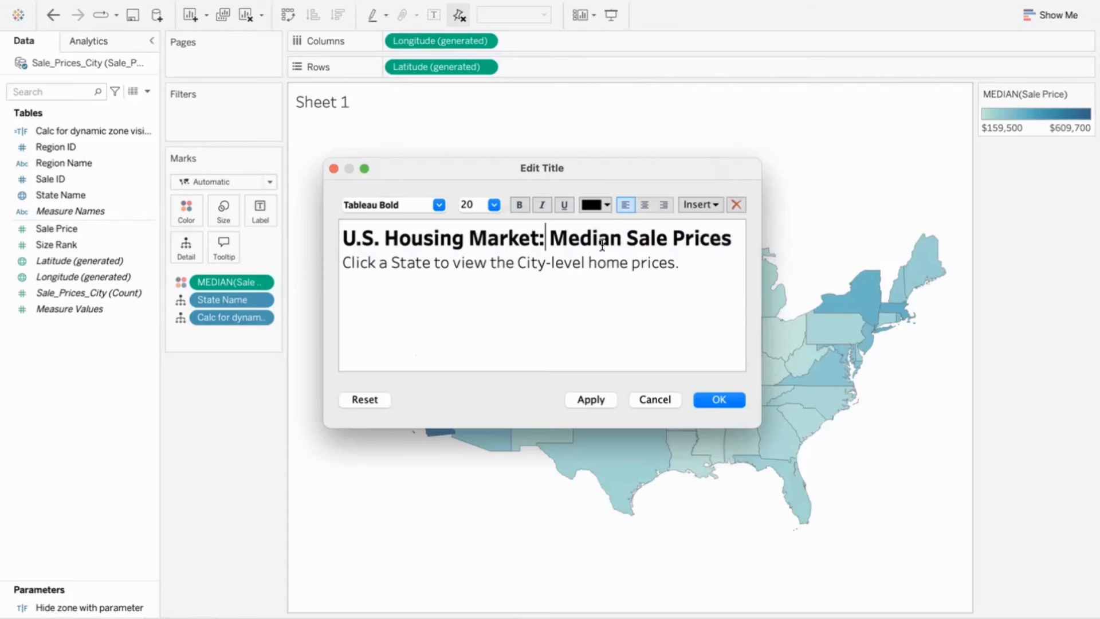
Set the title's second line to font size 12.
{"action": "left_click_drag", "start_coordinate": [684, 263], "coordinate": [339, 263]}
{"action": "left_click", "coordinate": [493, 204]}
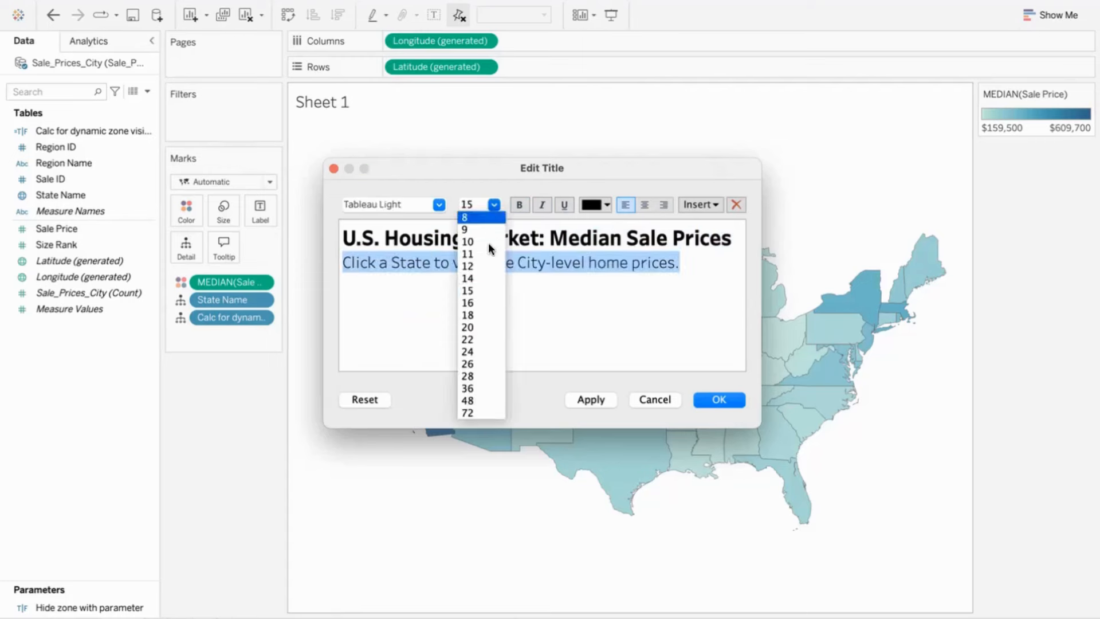
{"action": "left_click", "coordinate": [483, 266]}
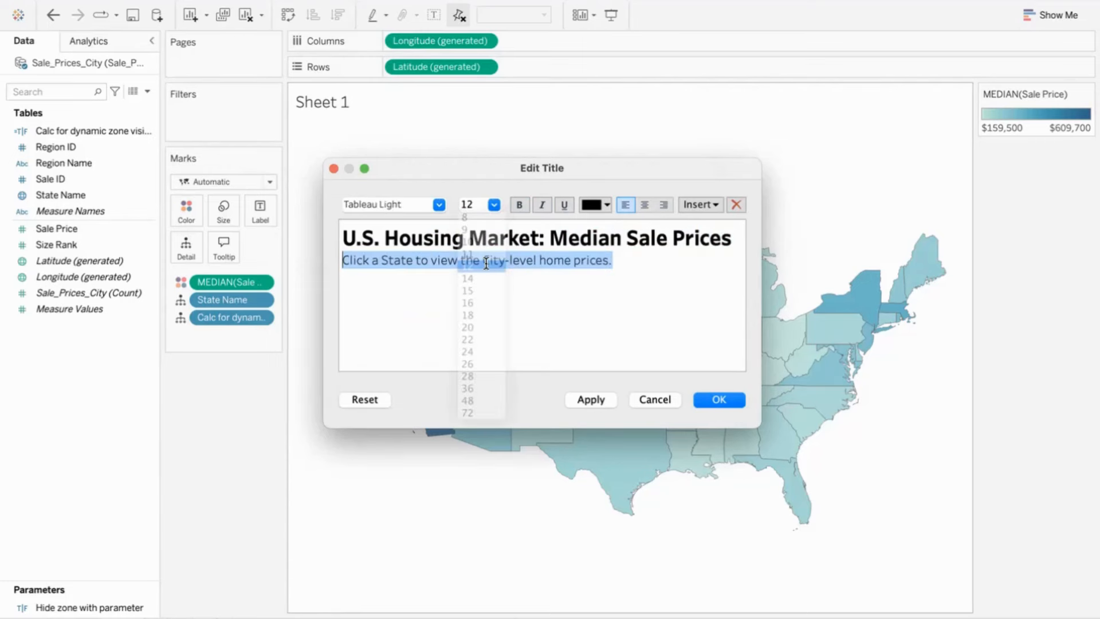
Change the font of the title's second line to Tableau Book.
{"action": "left_click", "coordinate": [620, 259]}
{"action": "left_click_drag", "start_coordinate": [613, 260], "coordinate": [321, 258]}
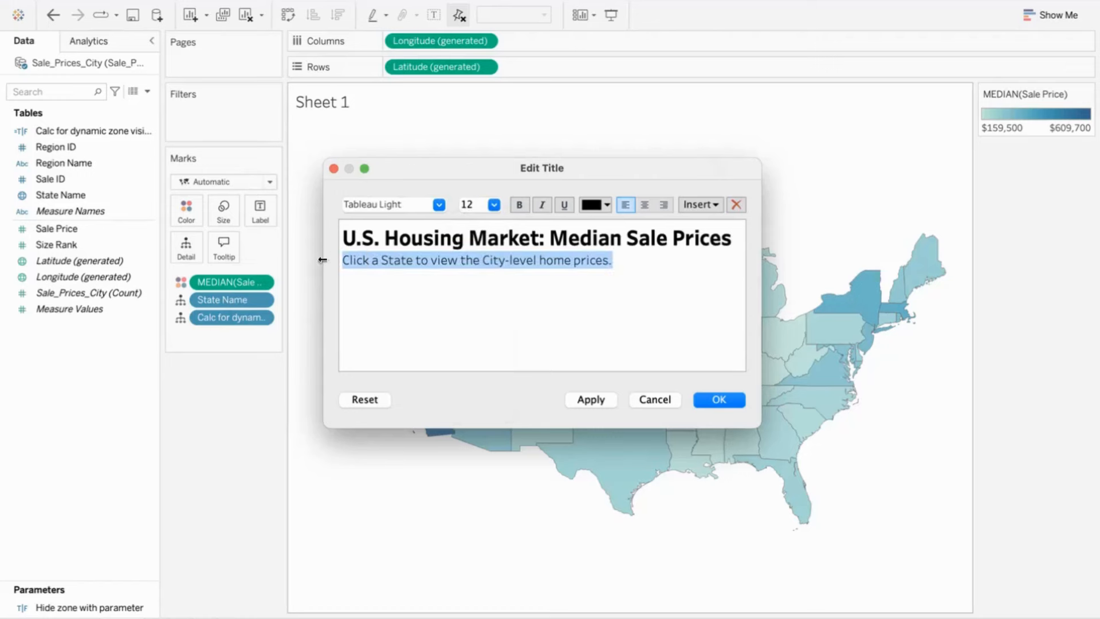
{"action": "left_click", "coordinate": [438, 205]}
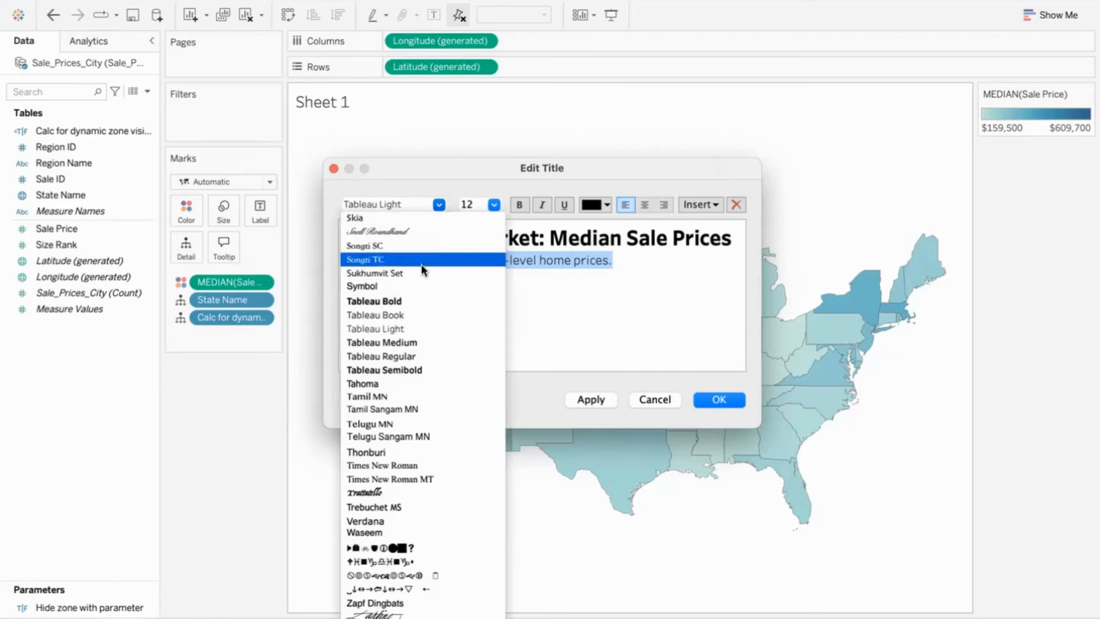
{"action": "left_click", "coordinate": [422, 314]}
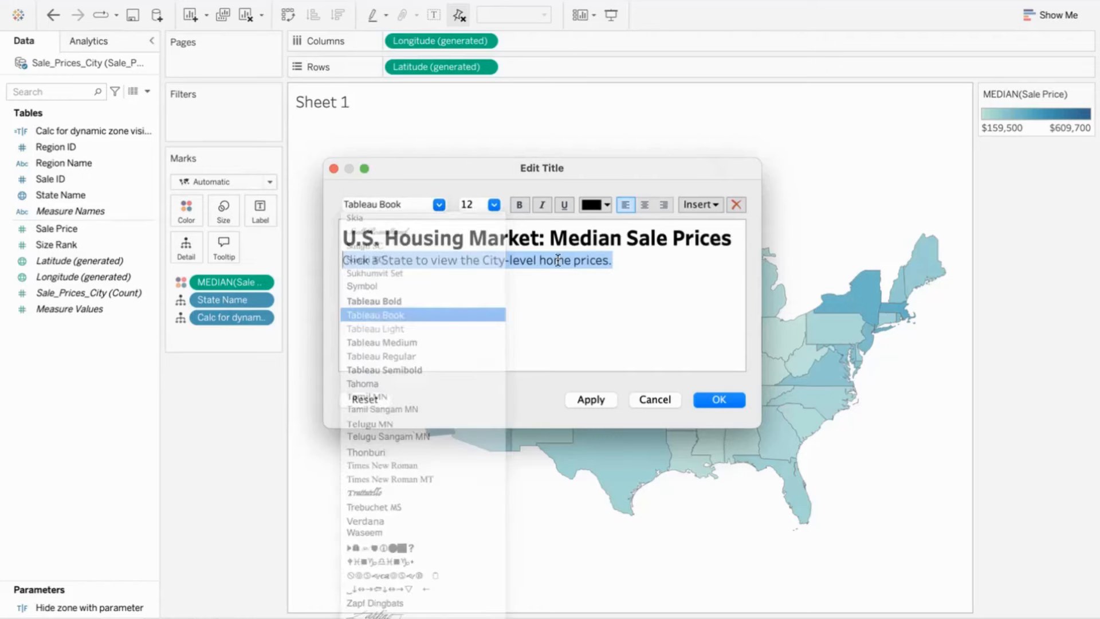
{"action": "left_click", "coordinate": [614, 238]}
{"action": "left_click", "coordinate": [596, 261]}
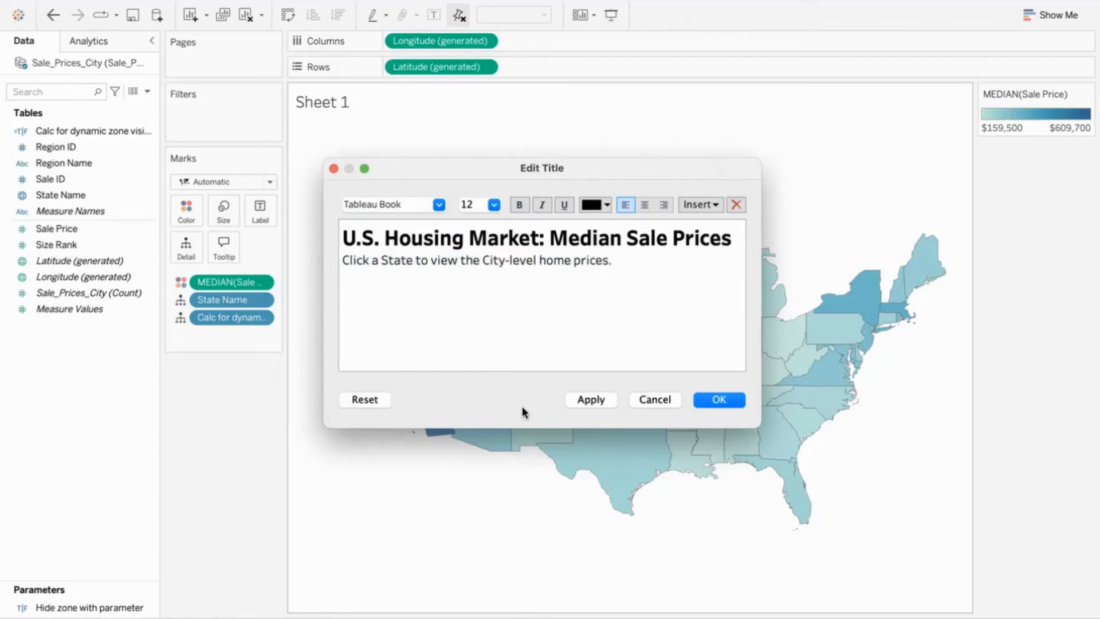
Check the formatting of both title lines and apply the finished title to the map sheet.
{"action": "left_click", "coordinate": [495, 237]}
{"action": "left_click", "coordinate": [521, 261]}
{"action": "left_click_drag", "start_coordinate": [617, 261], "coordinate": [339, 264]}
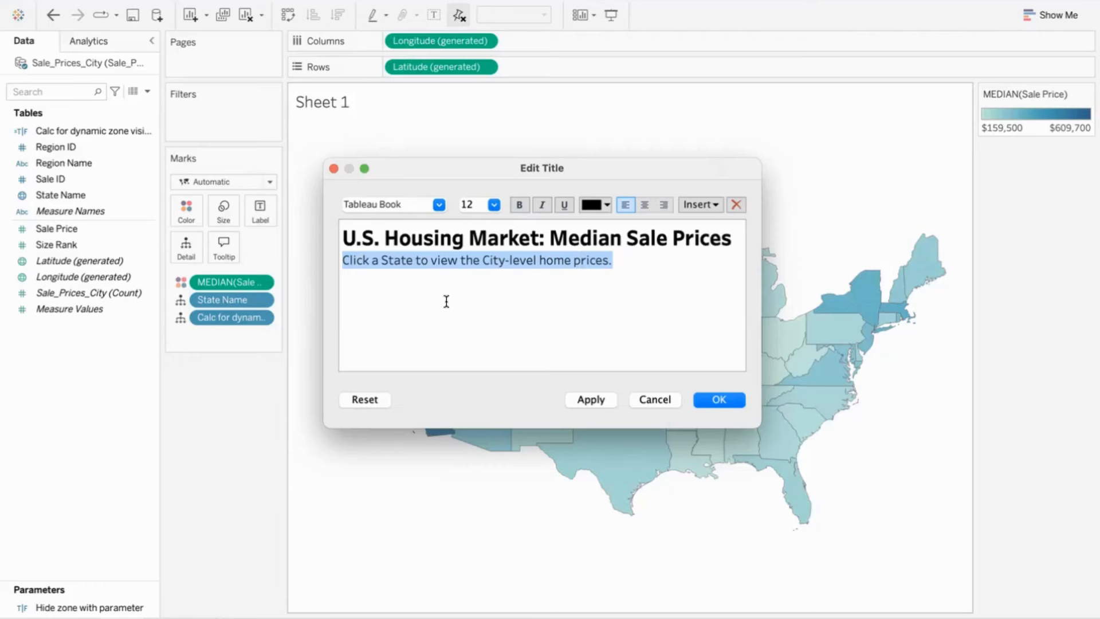
{"action": "left_click", "coordinate": [449, 239]}
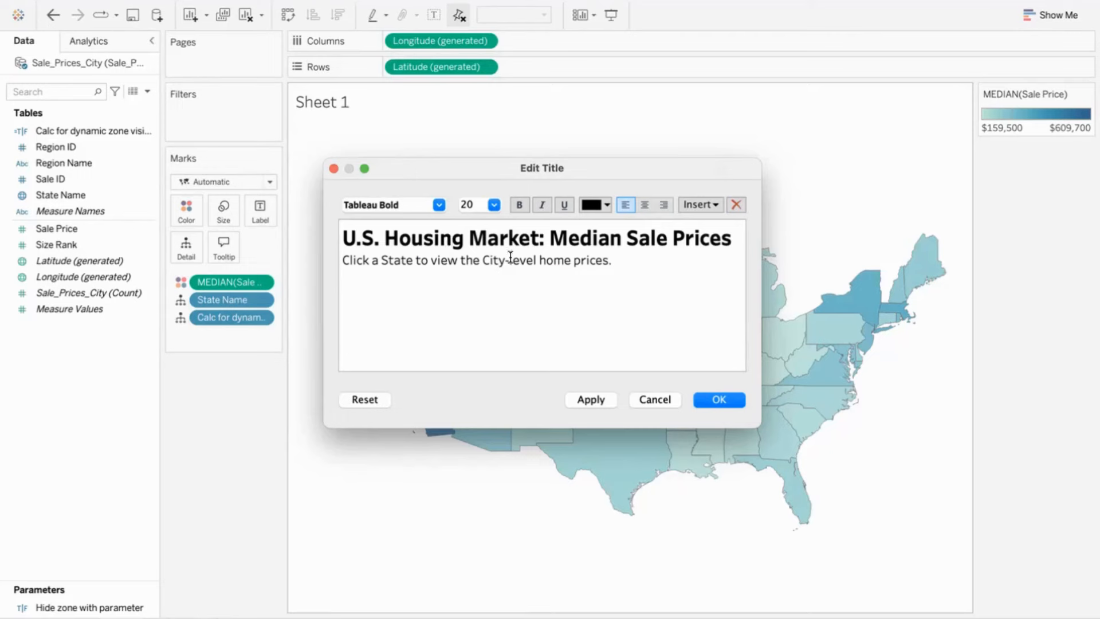
{"action": "left_click", "coordinate": [587, 399]}
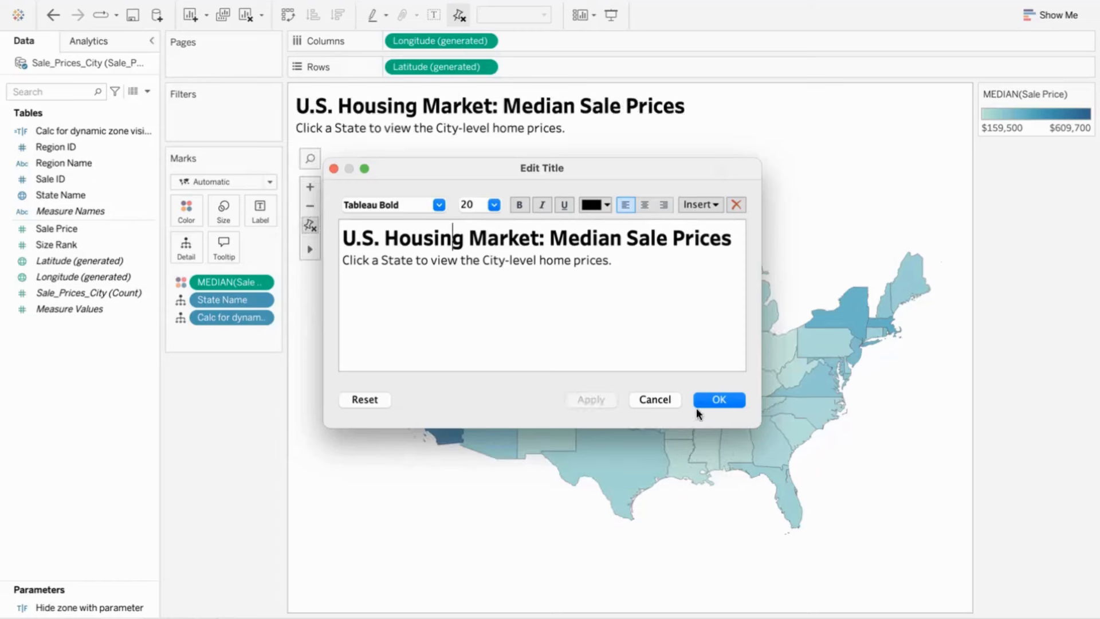
{"action": "left_click", "coordinate": [706, 396]}
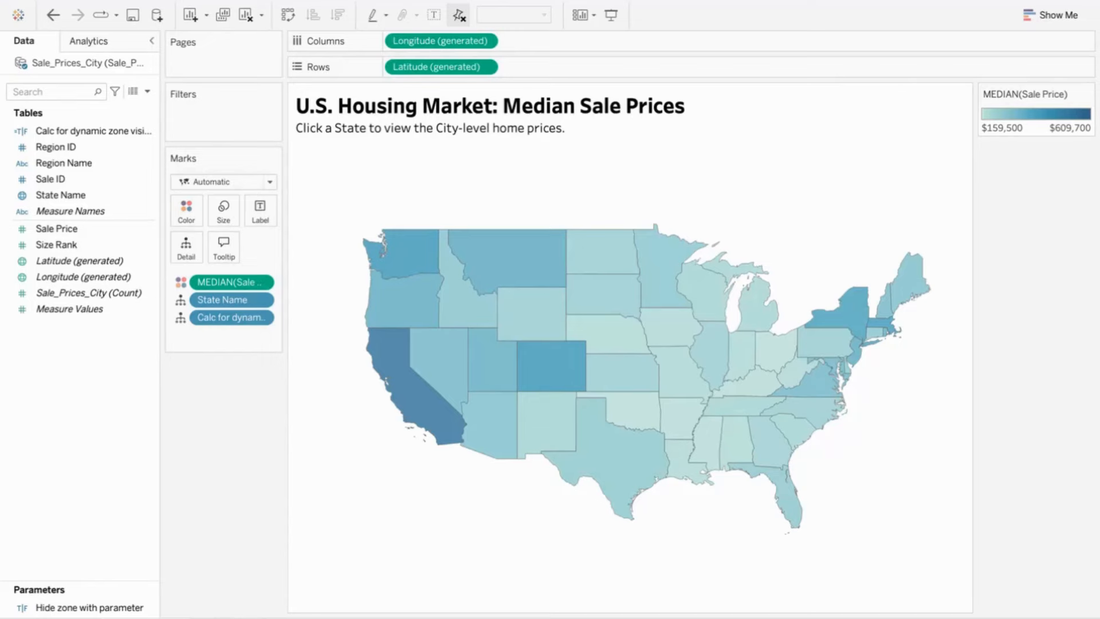
Duplicate the U.S. map sheet and pan the copy's map over to Hawaii.
{"action": "right_click", "coordinate": [166, 618]}
{"action": "left_click", "coordinate": [205, 496]}
{"action": "mouse_move", "coordinate": [311, 247]}
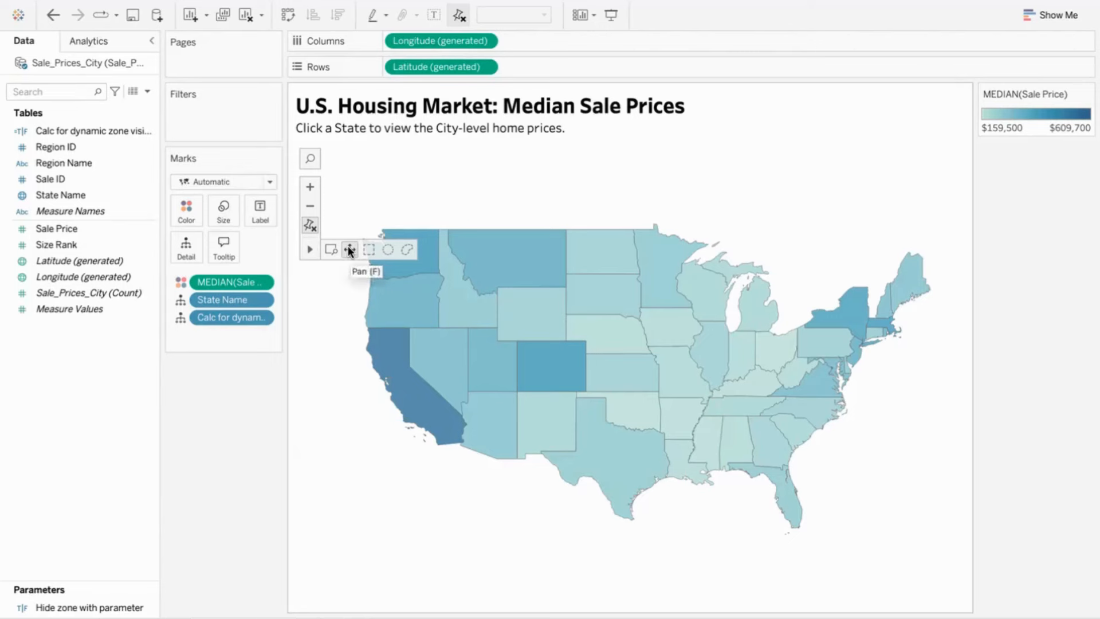
{"action": "left_click", "coordinate": [348, 248]}
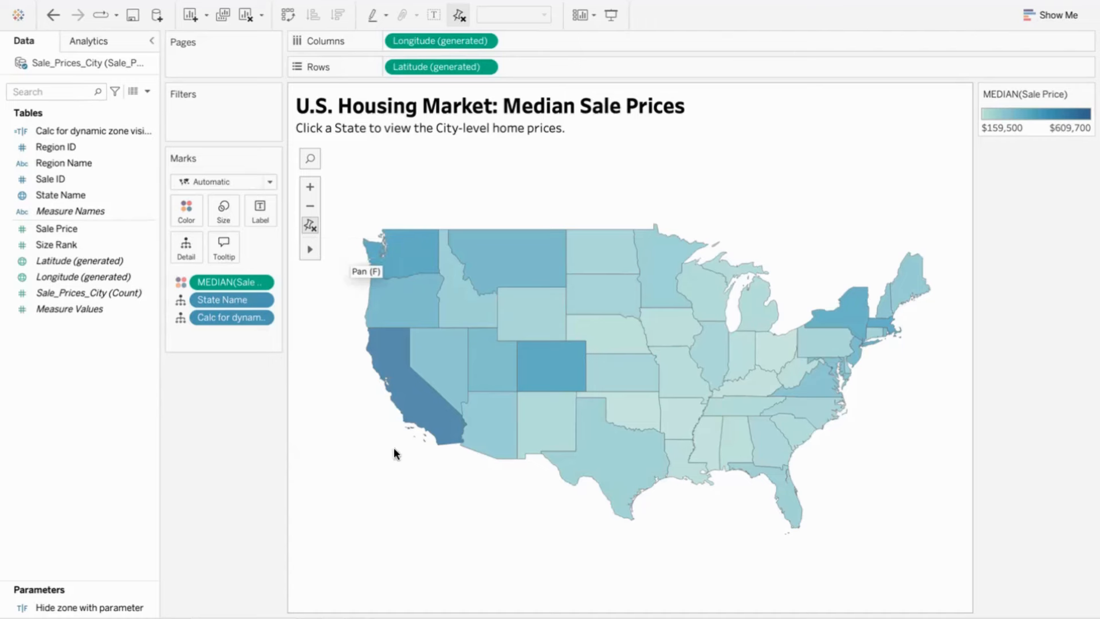
{"action": "left_click_drag", "start_coordinate": [406, 540], "coordinate": [676, 380]}
{"action": "left_click_drag", "start_coordinate": [445, 407], "coordinate": [646, 401]}
Zoom the duplicated map in on the Hawaiian islands with Zoom Area and pan them slightly upward to frame them.
{"action": "mouse_move", "coordinate": [311, 248]}
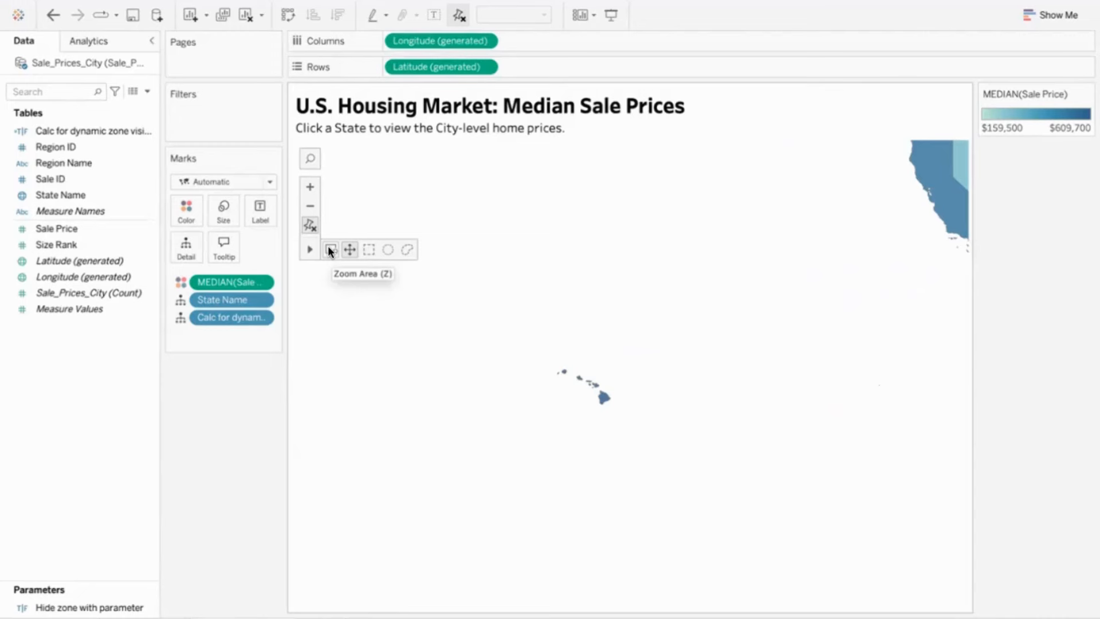
{"action": "left_click", "coordinate": [330, 251]}
{"action": "left_click_drag", "start_coordinate": [527, 342], "coordinate": [649, 436]}
{"action": "left_click_drag", "start_coordinate": [442, 222], "coordinate": [763, 469]}
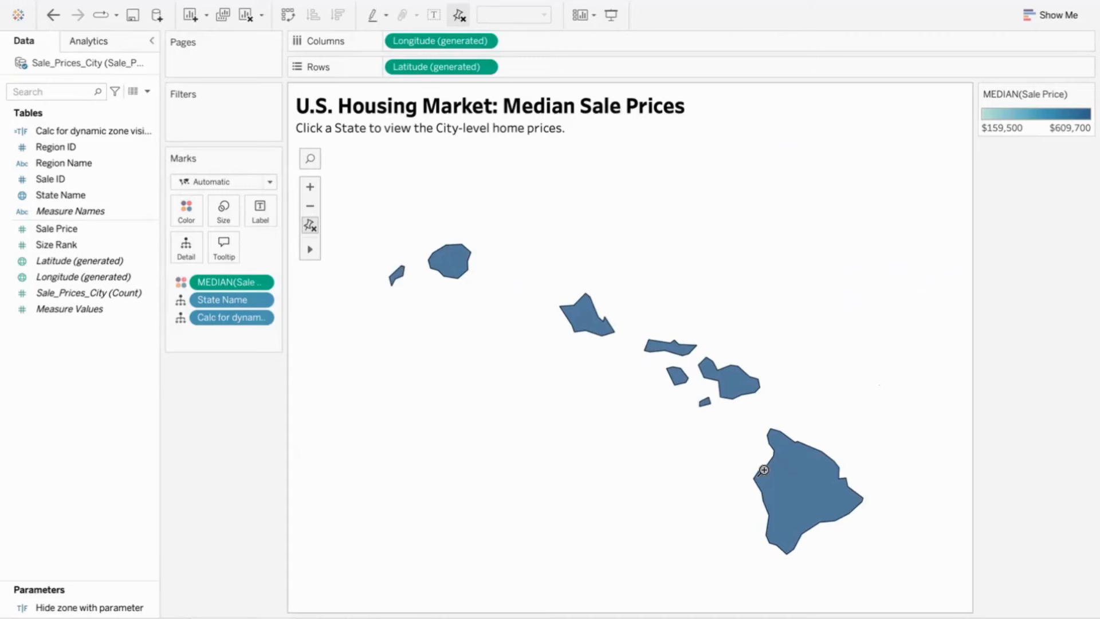
{"action": "mouse_move", "coordinate": [310, 249]}
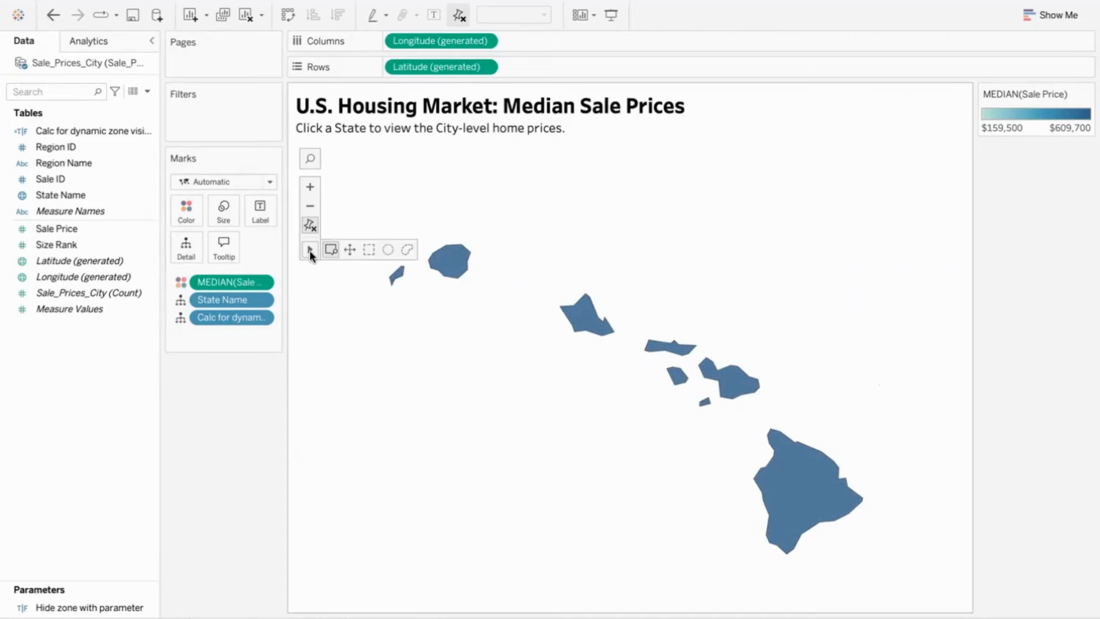
{"action": "left_click", "coordinate": [349, 250]}
{"action": "left_click_drag", "start_coordinate": [558, 461], "coordinate": [558, 423]}
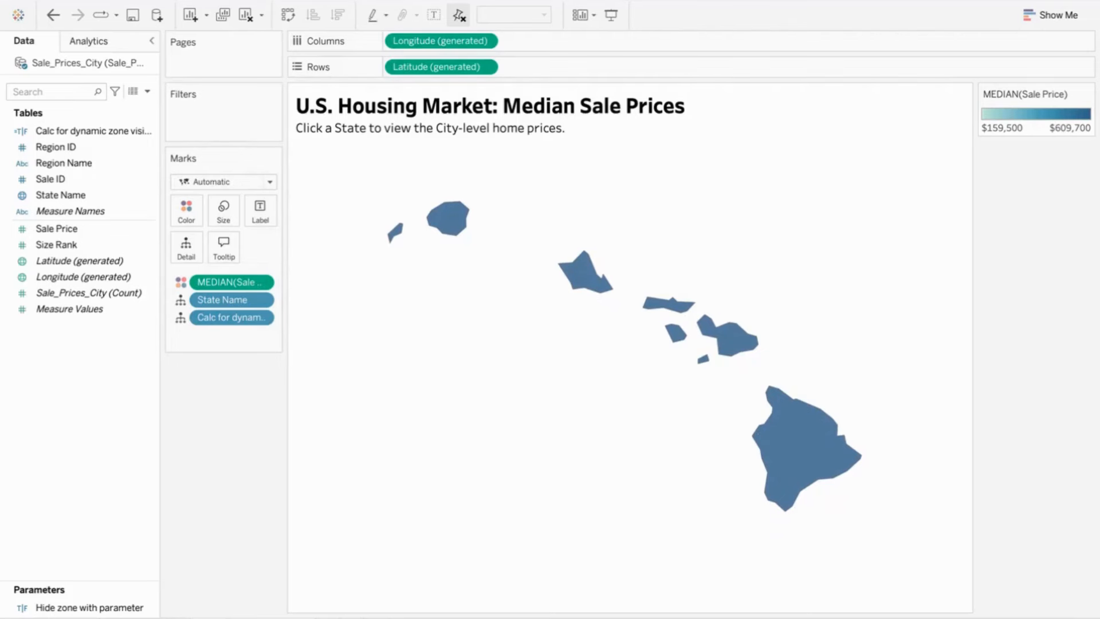
Create a new worksheet with Sale Price on Columns and Region Name on Rows, adding all members.
{"action": "key", "text": "ctrl+m"}
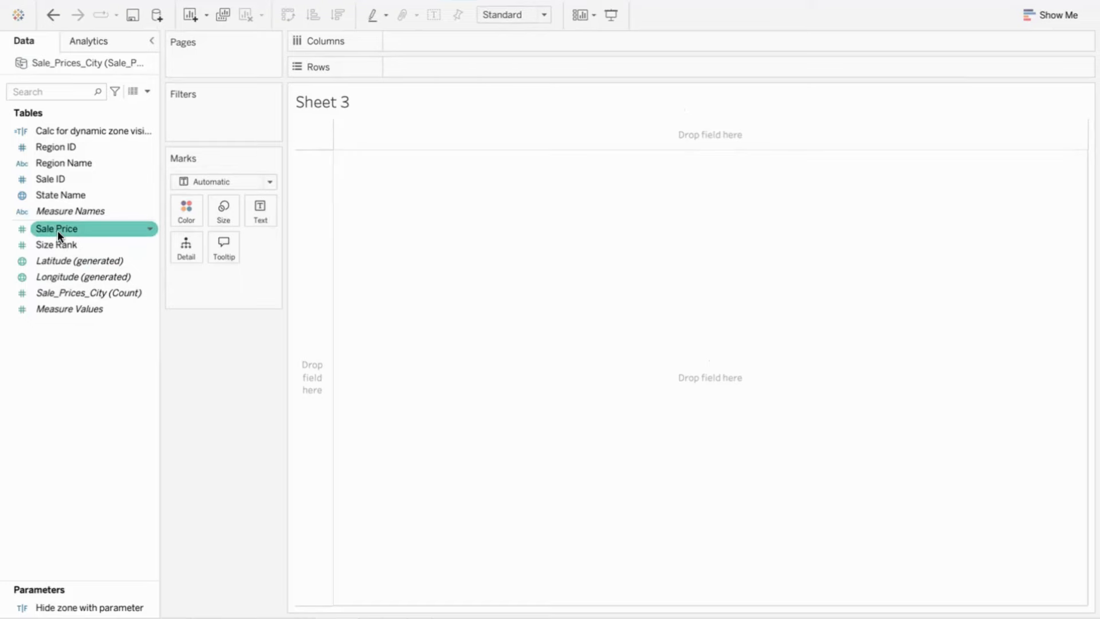
{"action": "left_click_drag", "start_coordinate": [58, 229], "coordinate": [411, 38]}
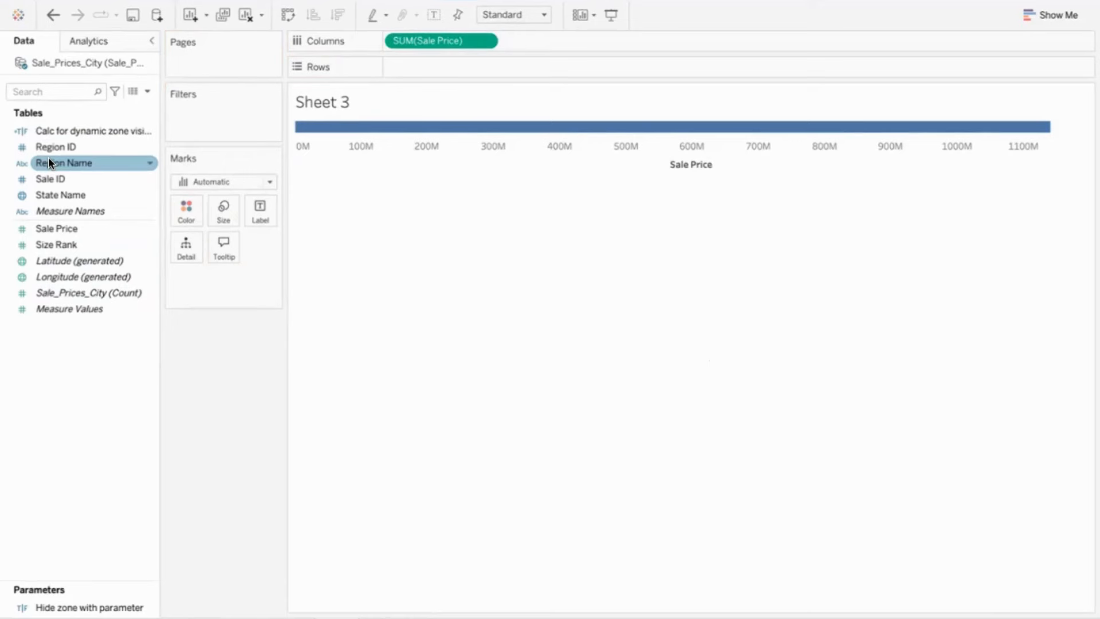
{"action": "left_click_drag", "start_coordinate": [48, 158], "coordinate": [407, 67]}
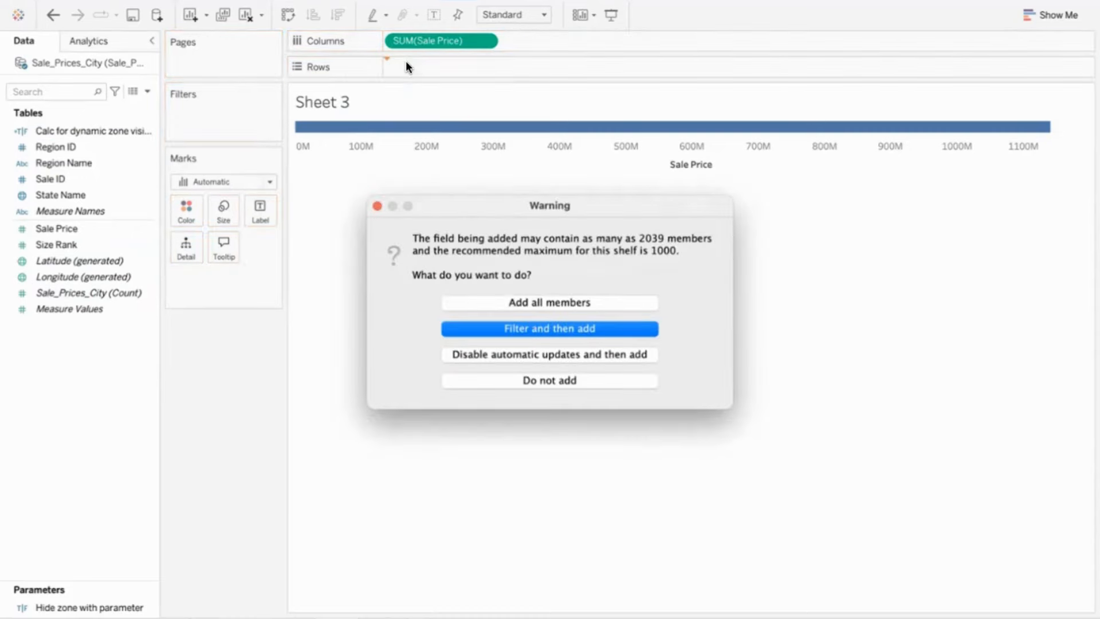
{"action": "left_click", "coordinate": [520, 302]}
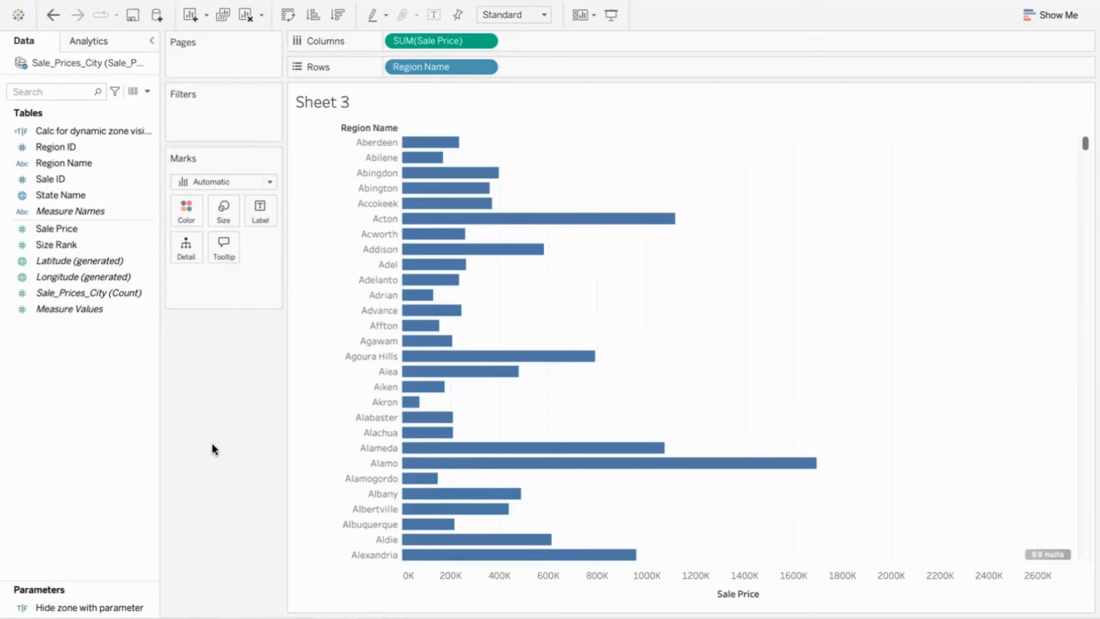
Show the null sale prices at the default position and sort the regions by Sale Price in descending order.
{"action": "left_click", "coordinate": [1039, 555]}
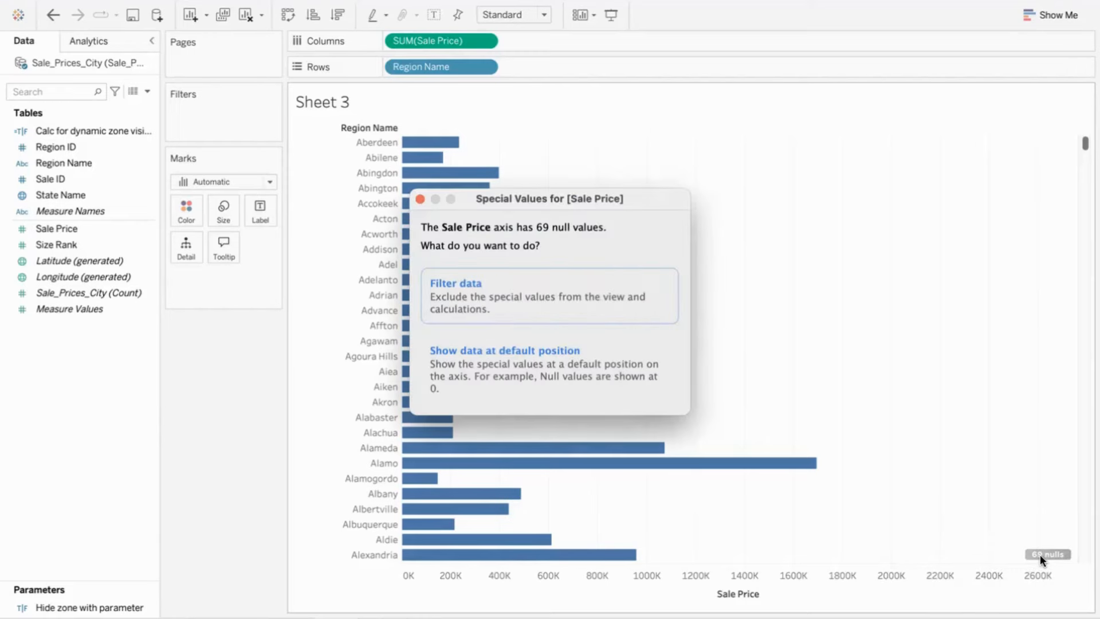
{"action": "left_click", "coordinate": [563, 373]}
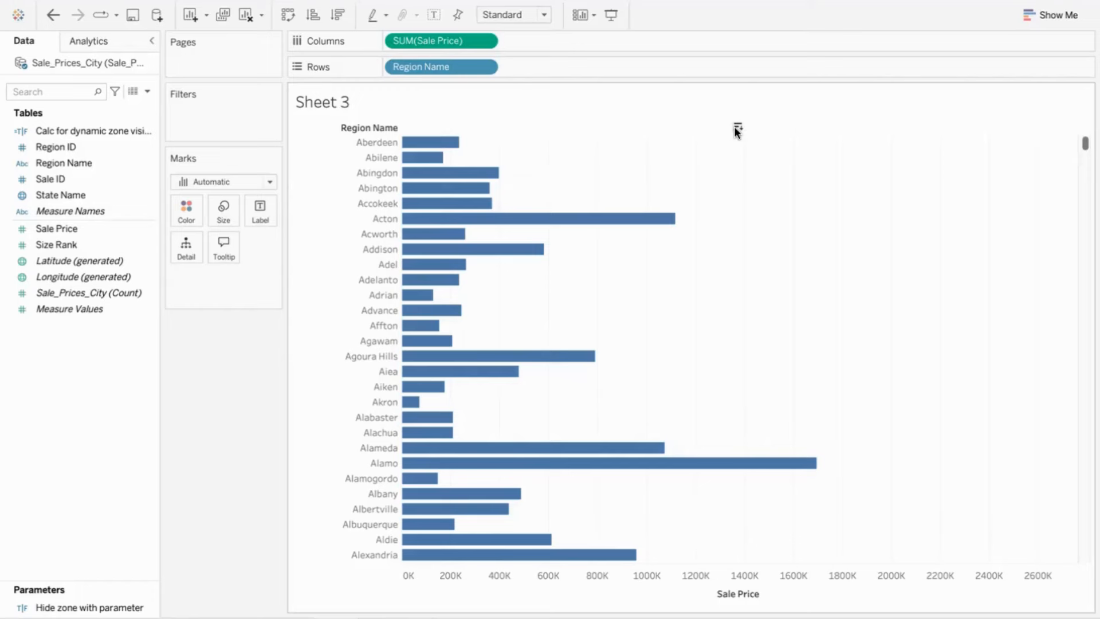
{"action": "left_click", "coordinate": [736, 128]}
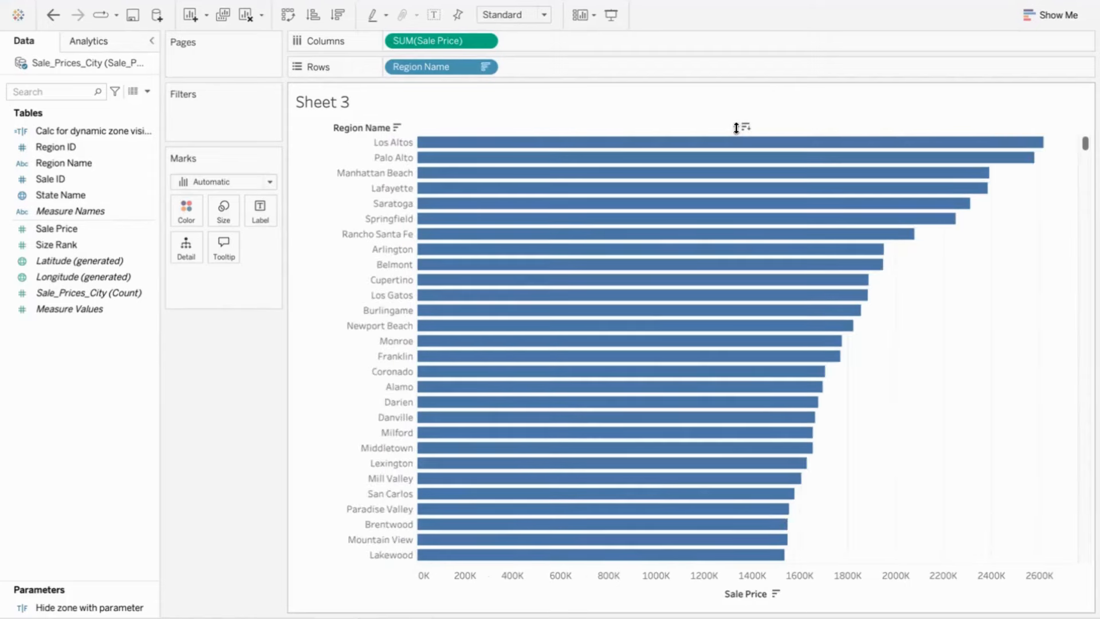
{"action": "mouse_move", "coordinate": [666, 146]}
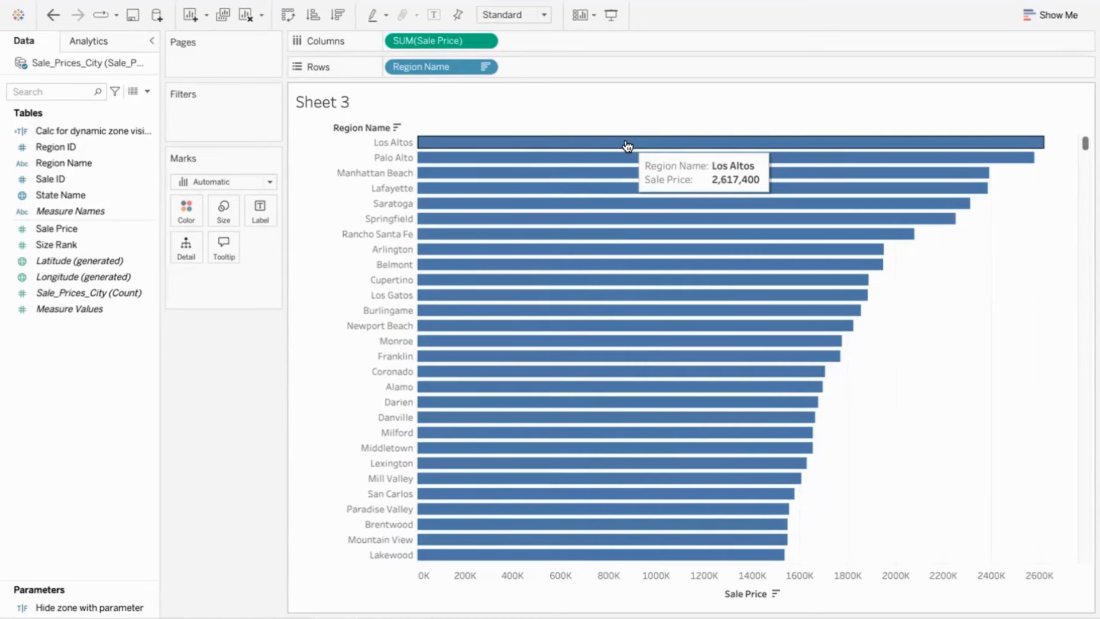
Remove the title from the Sale Price axis and hide the field labels for rows.
{"action": "right_click", "coordinate": [717, 600]}
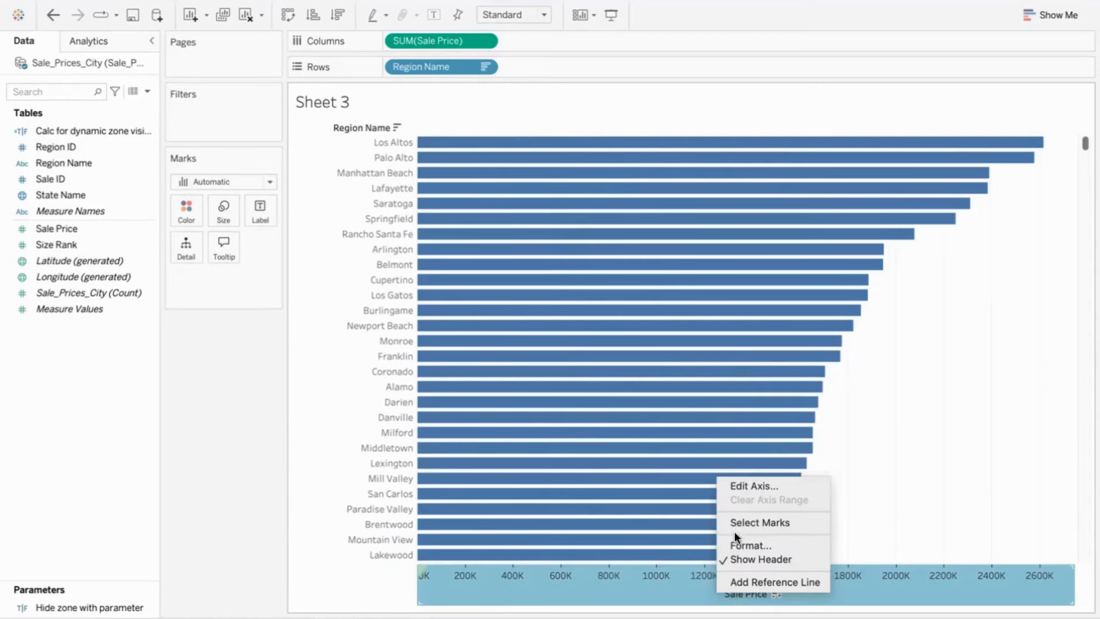
{"action": "left_click", "coordinate": [737, 484]}
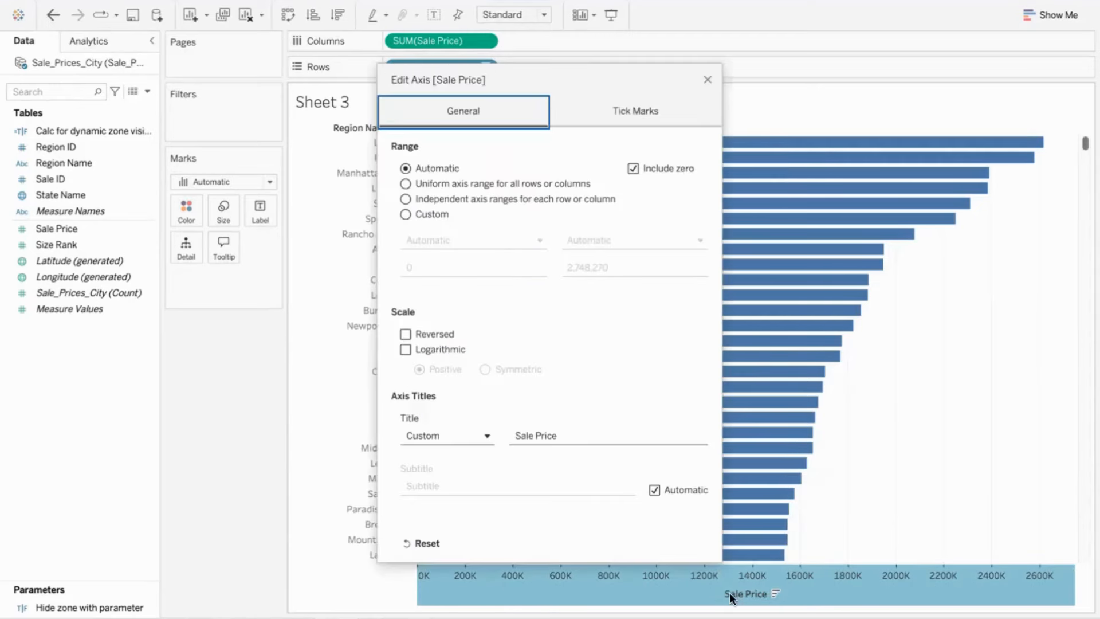
{"action": "left_click", "coordinate": [574, 434]}
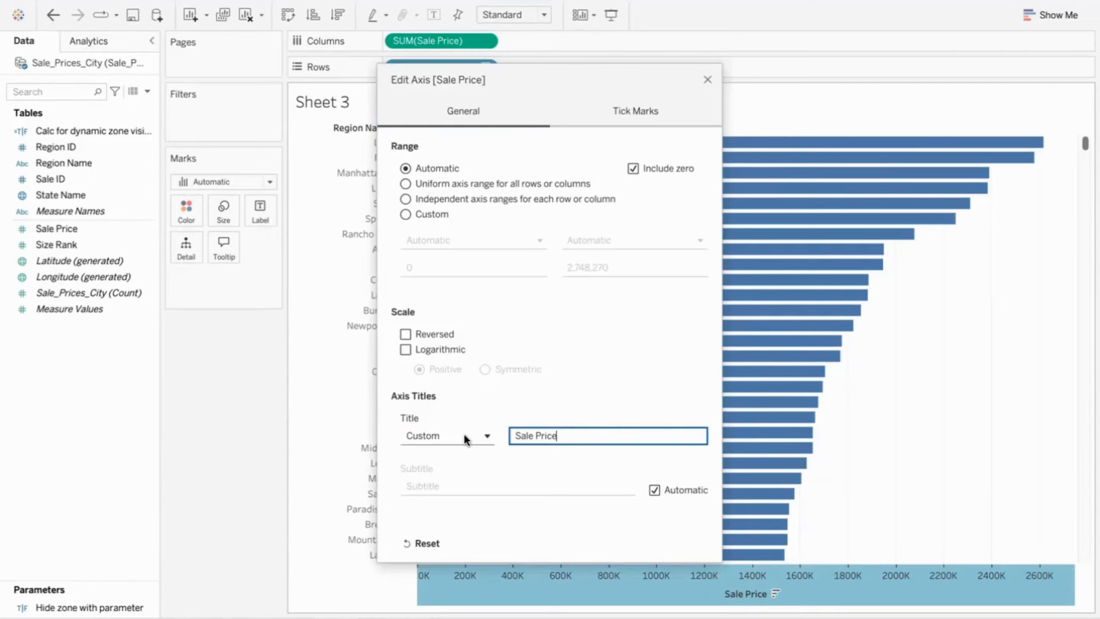
{"action": "key", "text": "ctrl+a"}
{"action": "key", "text": "BackSpace"}
{"action": "left_click", "coordinate": [706, 79]}
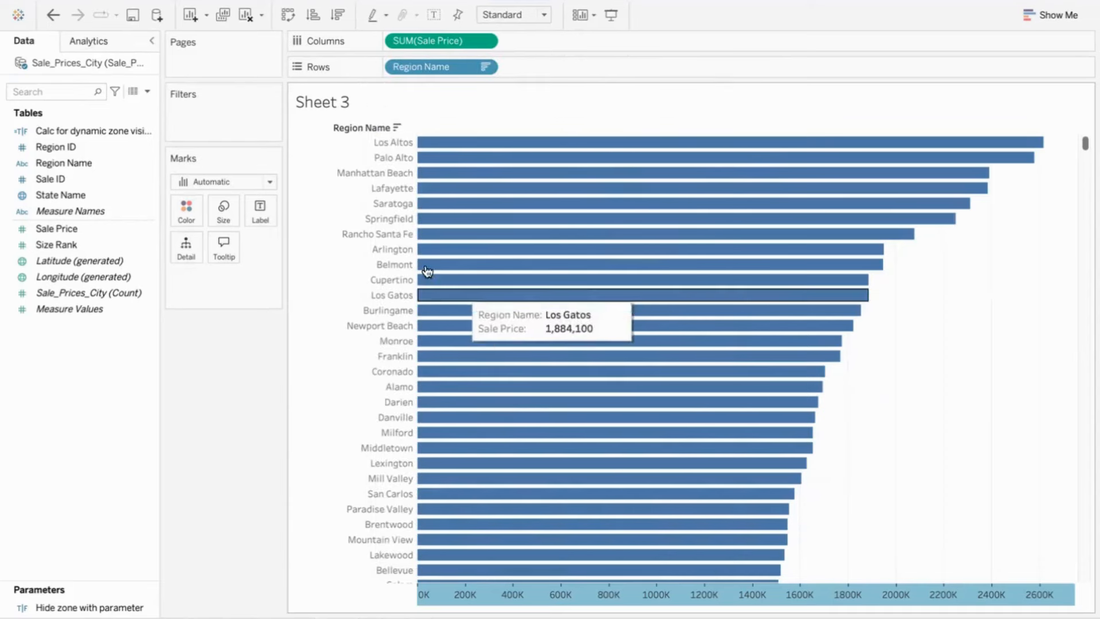
{"action": "right_click", "coordinate": [348, 127]}
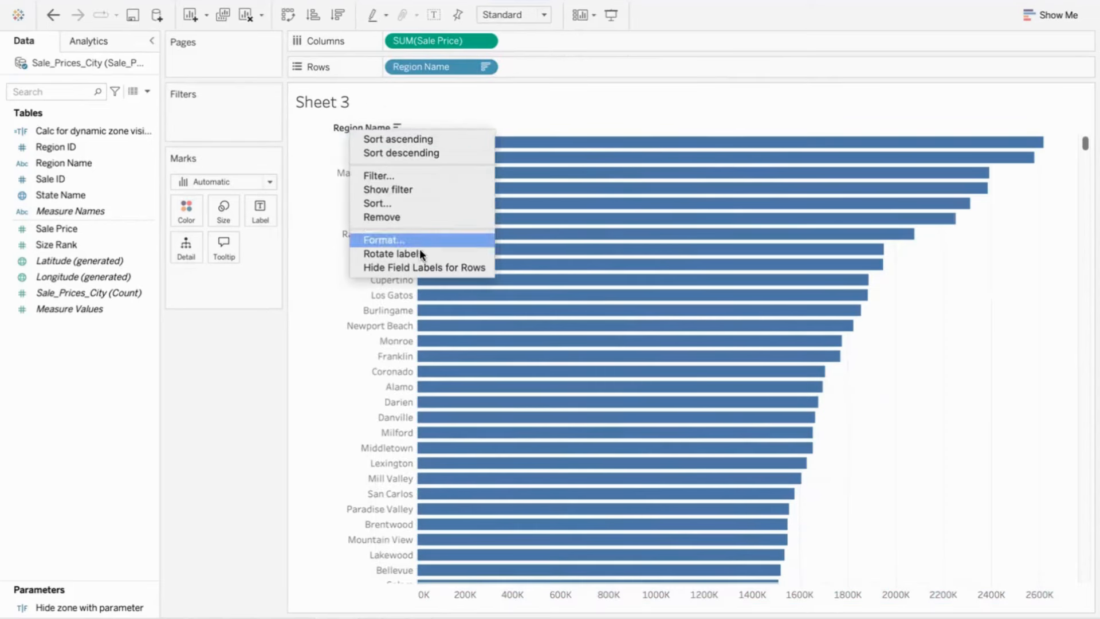
{"action": "left_click", "coordinate": [424, 267]}
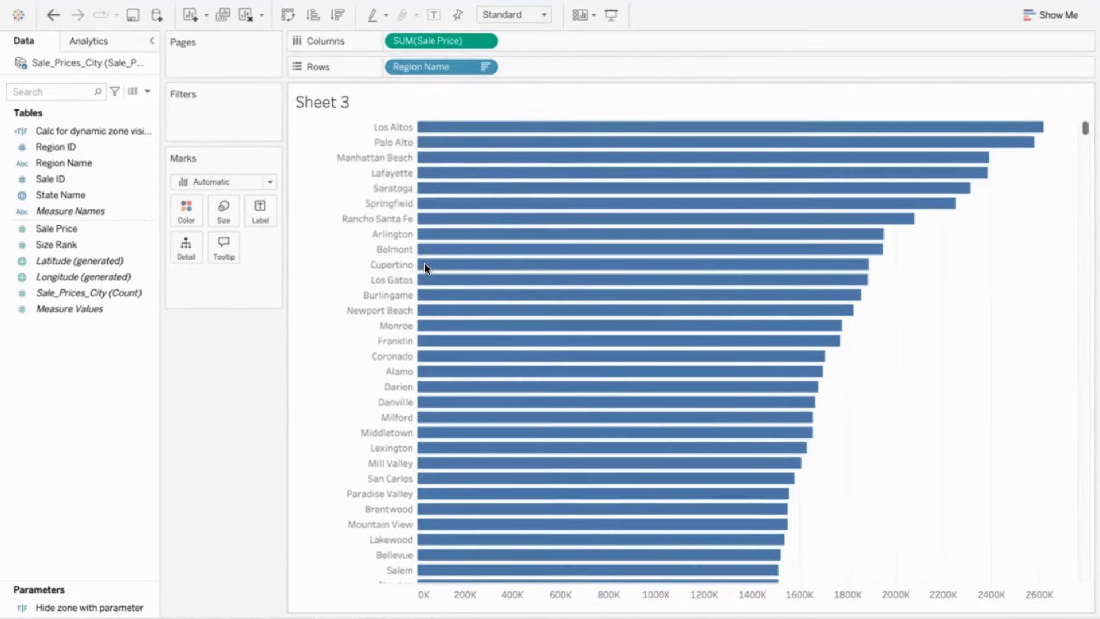
Set the bar chart's default worksheet font to size 10 in black.
{"action": "right_click", "coordinate": [949, 382]}
{"action": "left_click", "coordinate": [974, 430]}
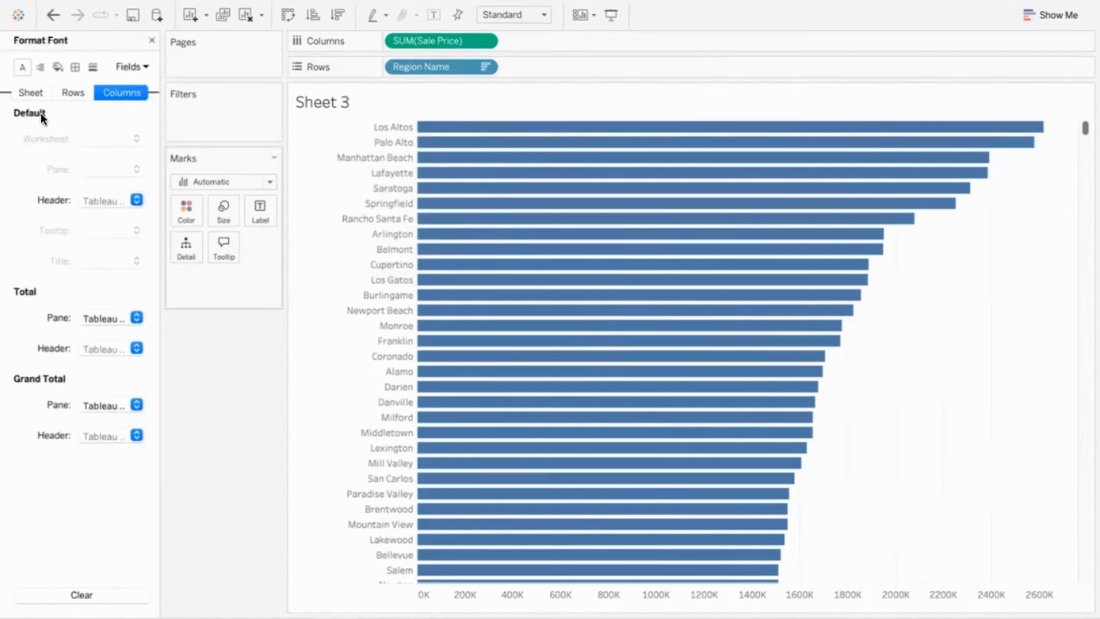
{"action": "left_click", "coordinate": [32, 90]}
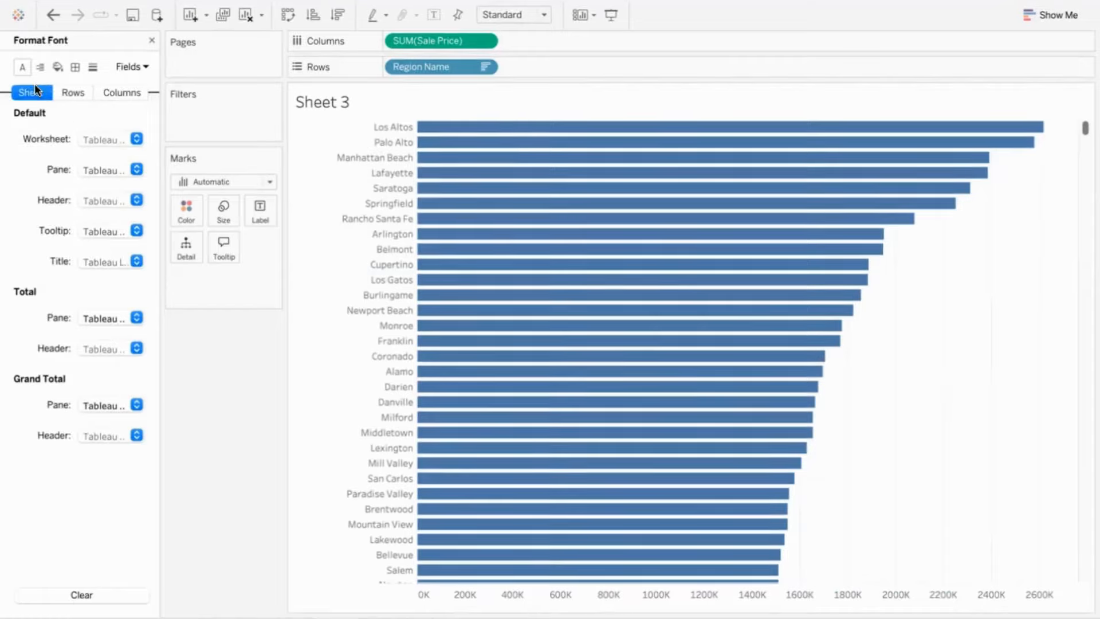
{"action": "left_click", "coordinate": [105, 136]}
{"action": "left_click", "coordinate": [108, 177]}
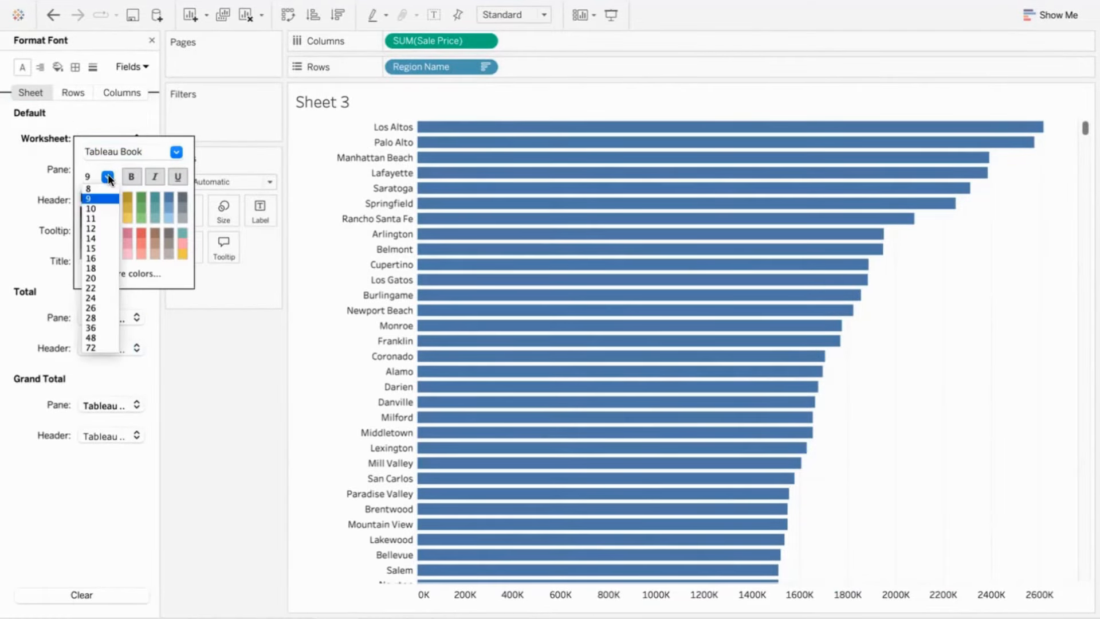
{"action": "left_click", "coordinate": [103, 209]}
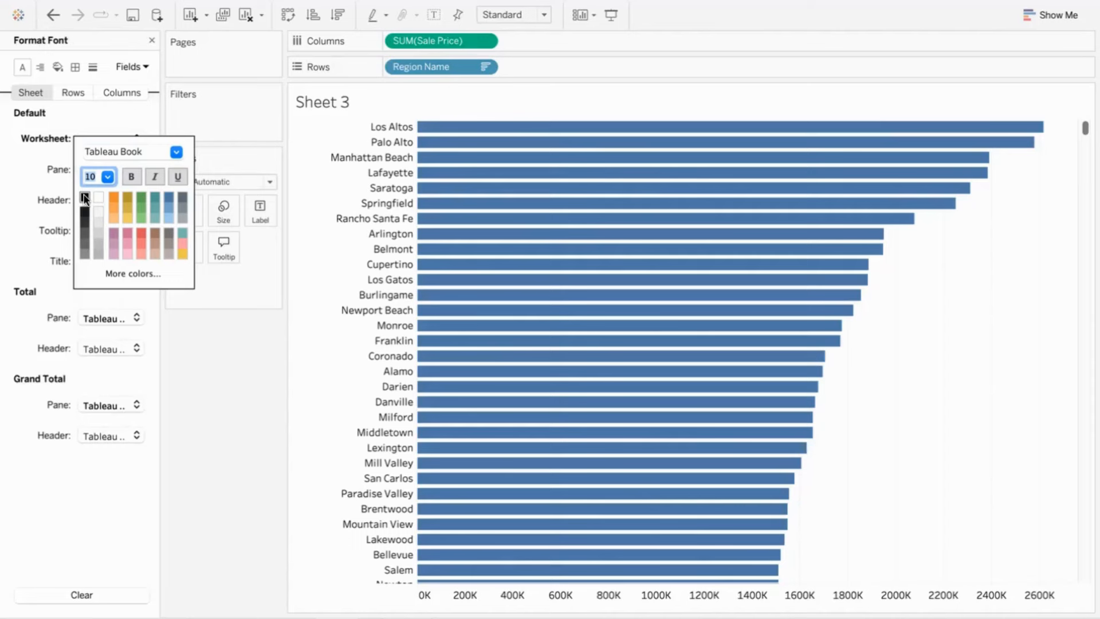
{"action": "left_click", "coordinate": [73, 122]}
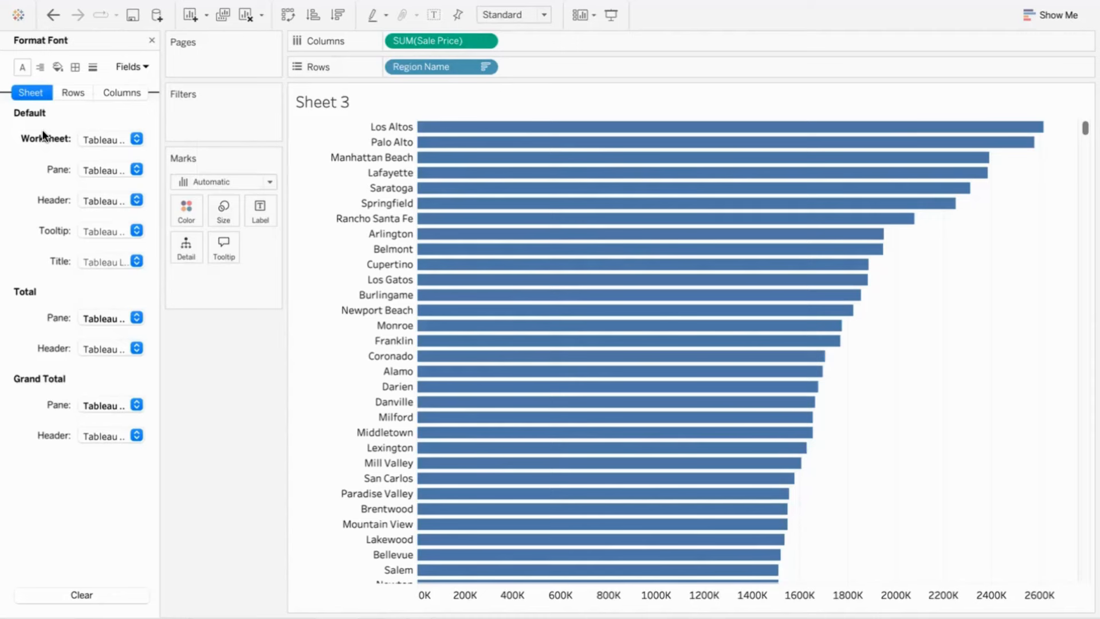
{"action": "left_click", "coordinate": [152, 38]}
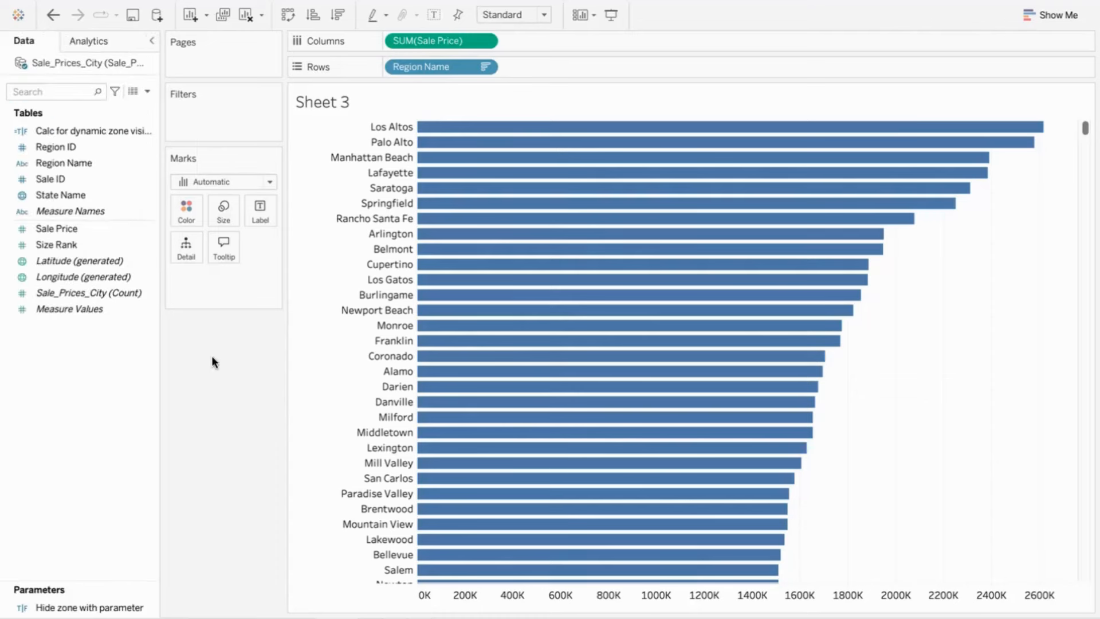
Review the bar chart's default worksheet font settings.
{"action": "right_click", "coordinate": [909, 372]}
{"action": "left_click", "coordinate": [926, 419]}
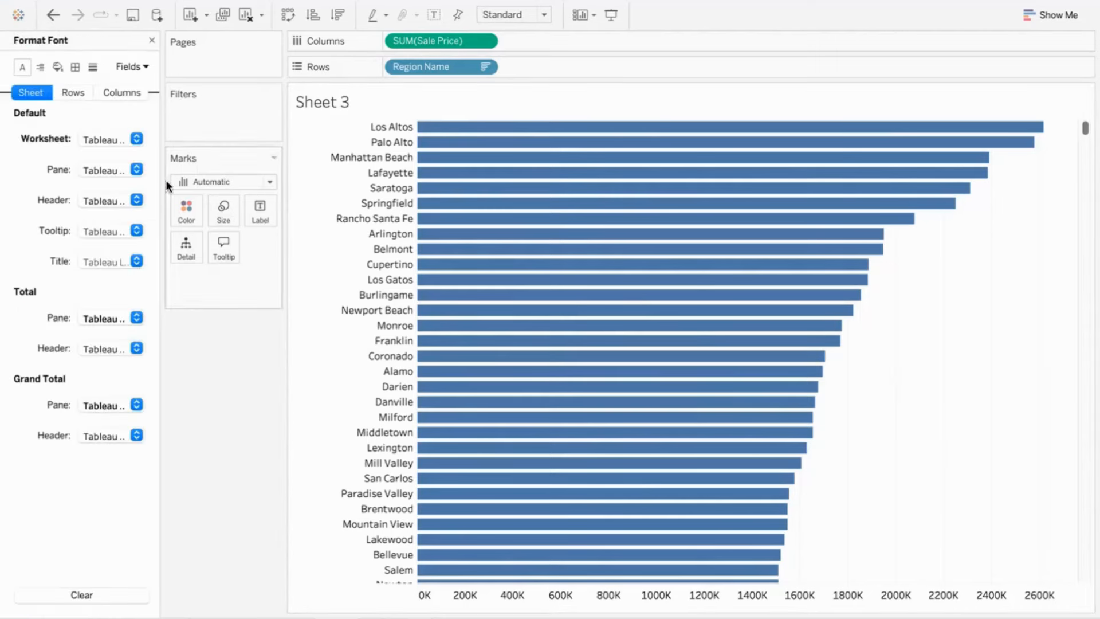
{"action": "left_click", "coordinate": [133, 136]}
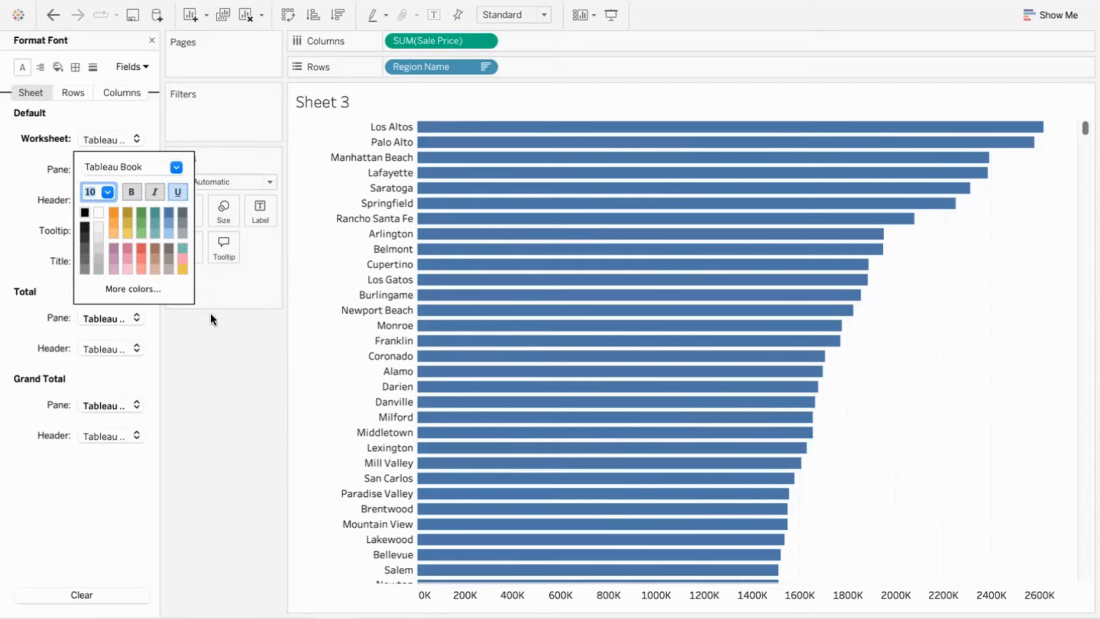
{"action": "left_click", "coordinate": [229, 404]}
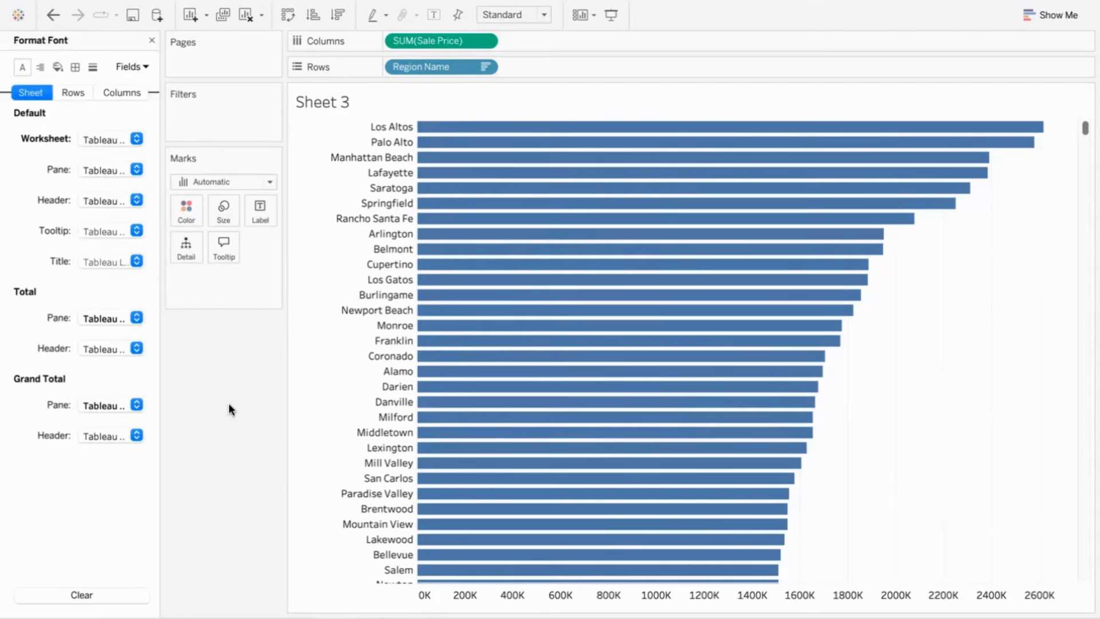
{"action": "left_click", "coordinate": [151, 40]}
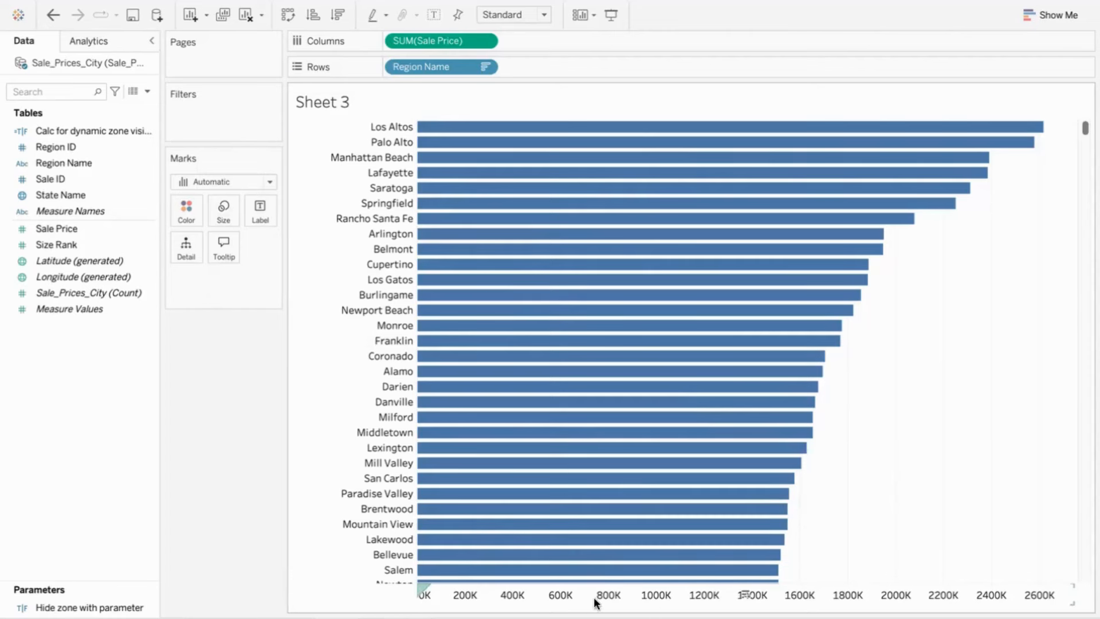
Format the Sale Price axis numbers as Currency (Custom) with 0 decimal places.
{"action": "right_click", "coordinate": [515, 600]}
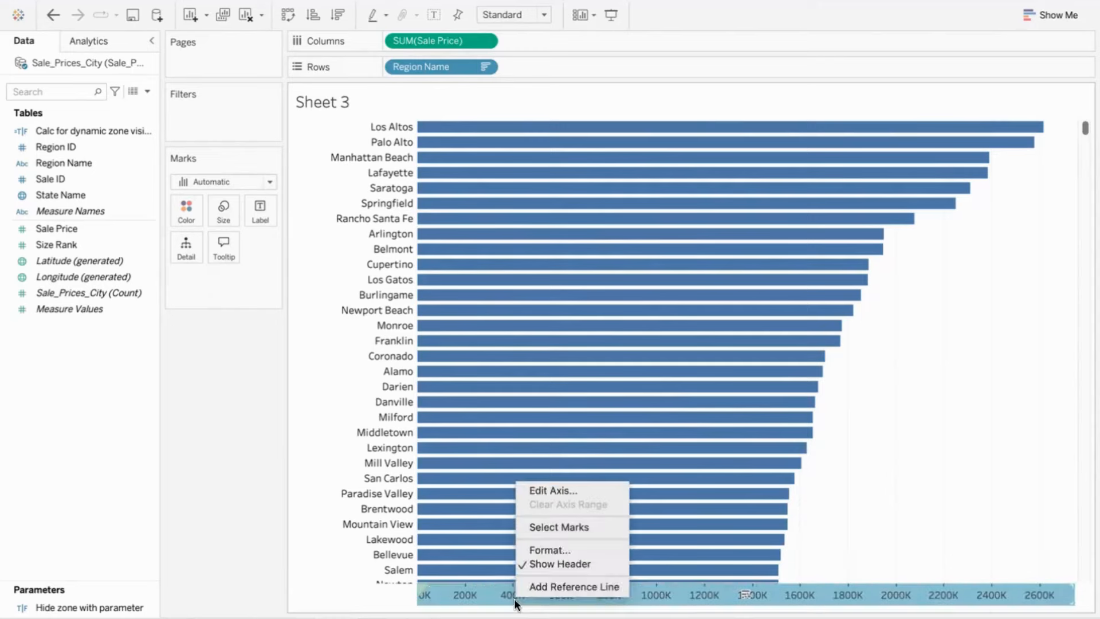
{"action": "left_click", "coordinate": [555, 549]}
{"action": "left_click", "coordinate": [136, 256]}
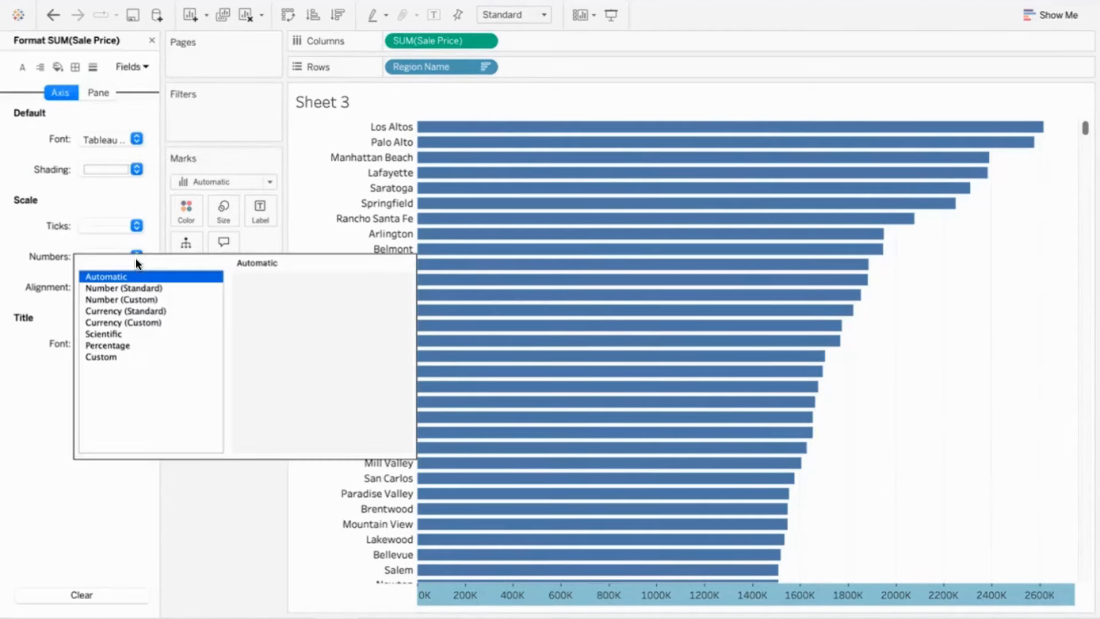
{"action": "left_click", "coordinate": [119, 321]}
{"action": "left_click", "coordinate": [283, 304]}
{"action": "left_click", "coordinate": [283, 304]}
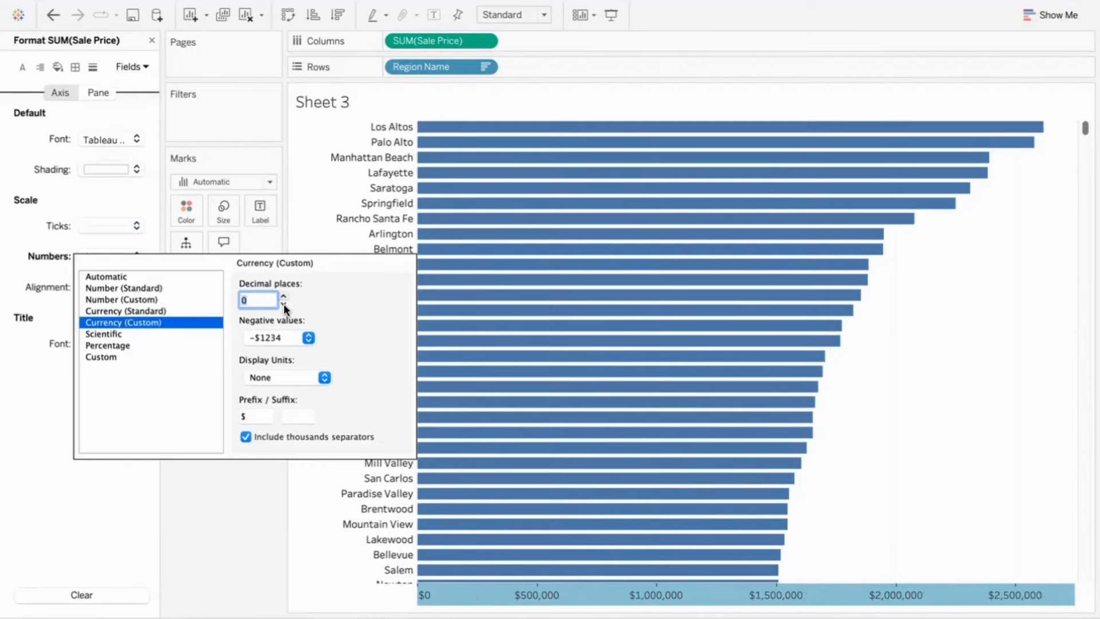
{"action": "left_click", "coordinate": [218, 517]}
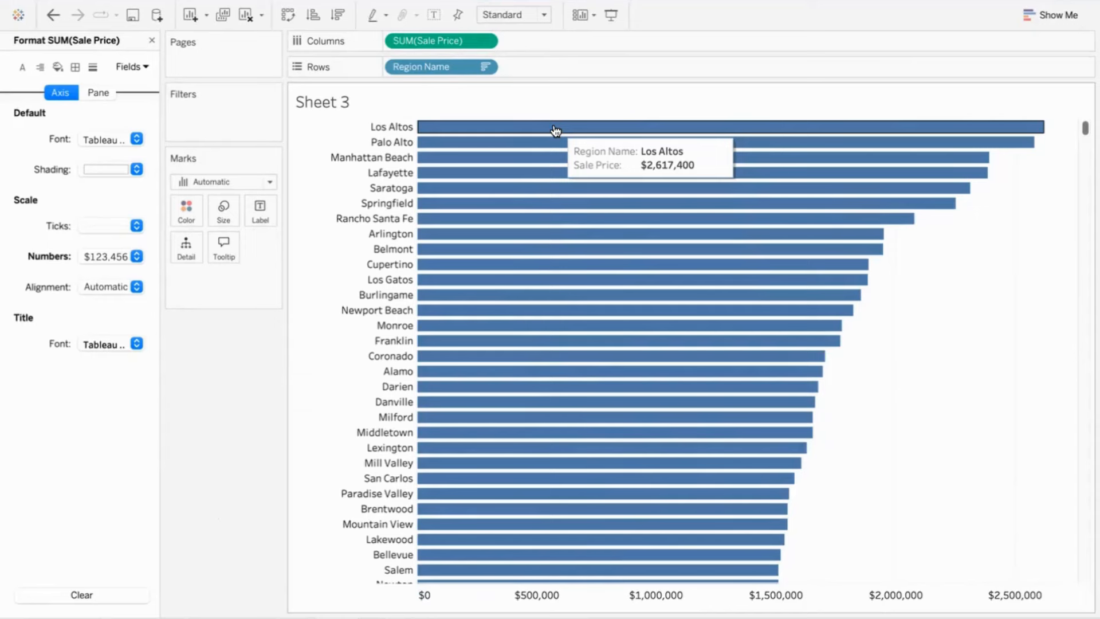
Remove the Region Name line and the "Sale Price:" label from the bar chart's tooltip, leaving only the SUM(Sale Price) field.
{"action": "left_click", "coordinate": [225, 247]}
{"action": "left_click_drag", "start_coordinate": [500, 207], "coordinate": [319, 206]}
{"action": "key", "text": "Delete"}
{"action": "key", "text": "Delete"}
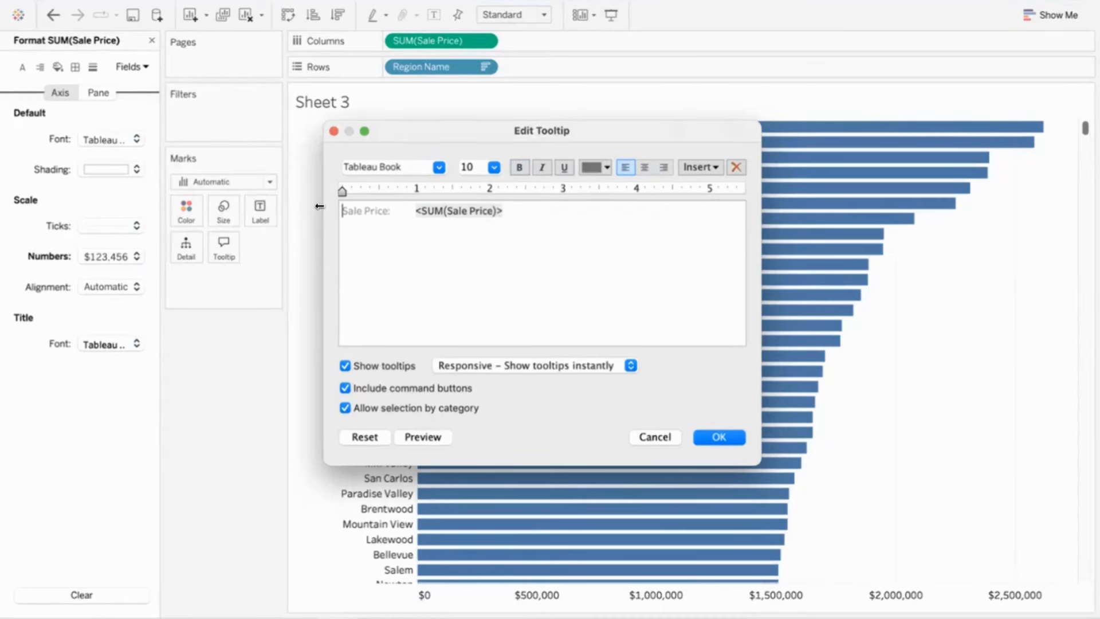
{"action": "key", "text": "shift+Right"}
{"action": "key", "text": "shift+Right"}
{"action": "key", "text": "shift+Right"}
{"action": "key", "text": "shift+Right"}
{"action": "key", "text": "shift+Right"}
{"action": "key", "text": "shift+Right"}
{"action": "key", "text": "shift+Right"}
{"action": "key", "text": "shift+Right"}
{"action": "key", "text": "shift+Right"}
{"action": "key", "text": "shift+Right"}
{"action": "key", "text": "shift+Right"}
{"action": "key", "text": "shift+Right"}
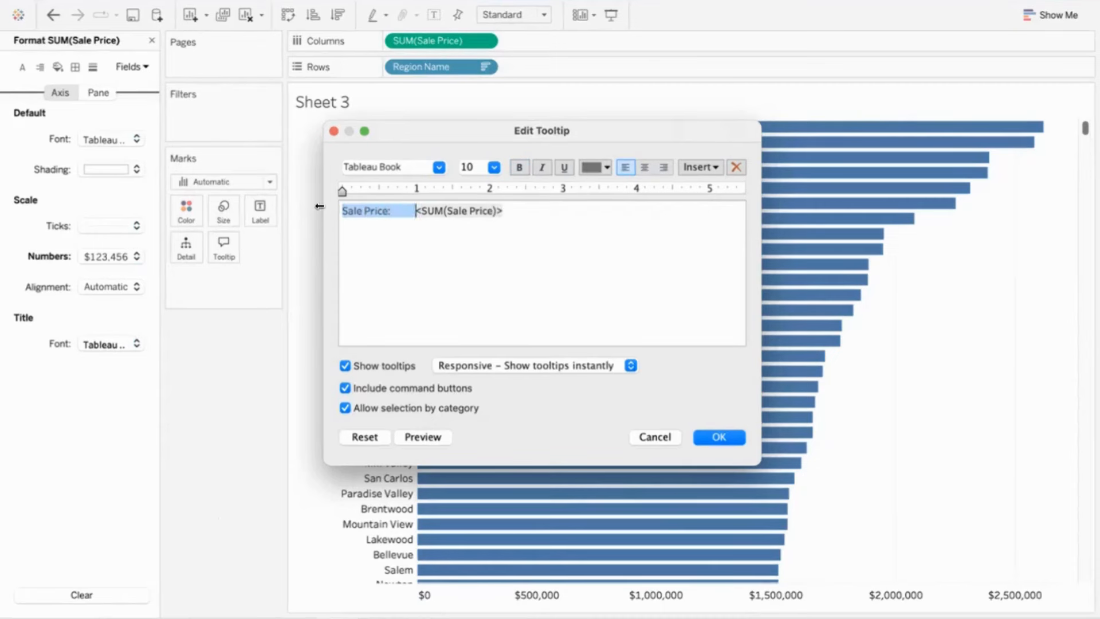
{"action": "key", "text": "BackSpace"}
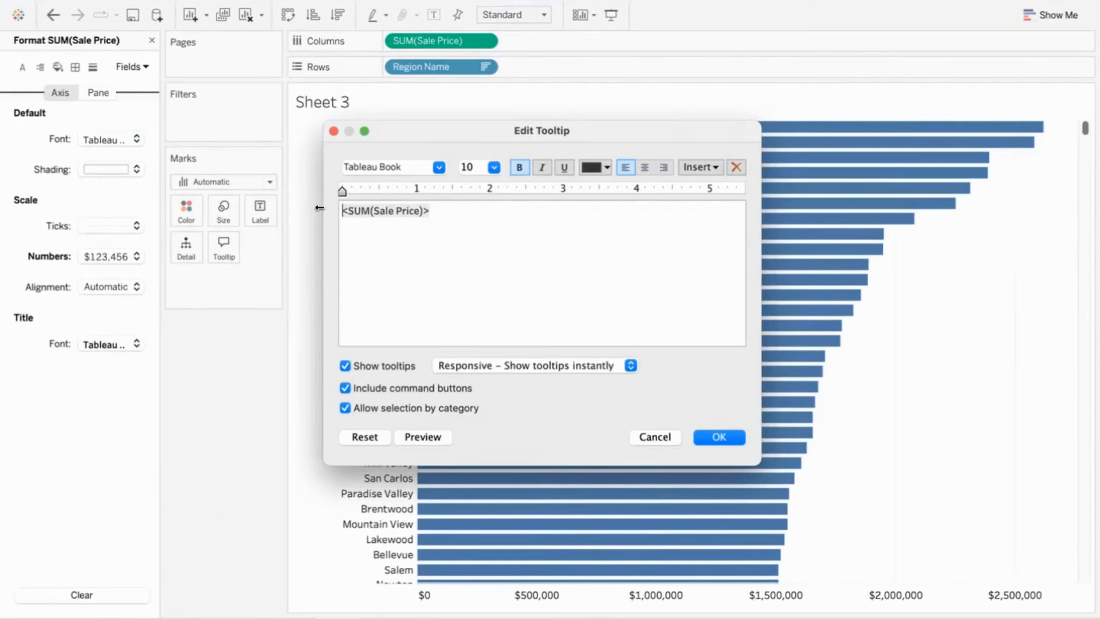
Format the tooltip's SUM(Sale Price) field in Tableau Bold at size 15 and preview the tooltip on a bar.
{"action": "key", "text": "shift+Down"}
{"action": "left_click", "coordinate": [439, 166]}
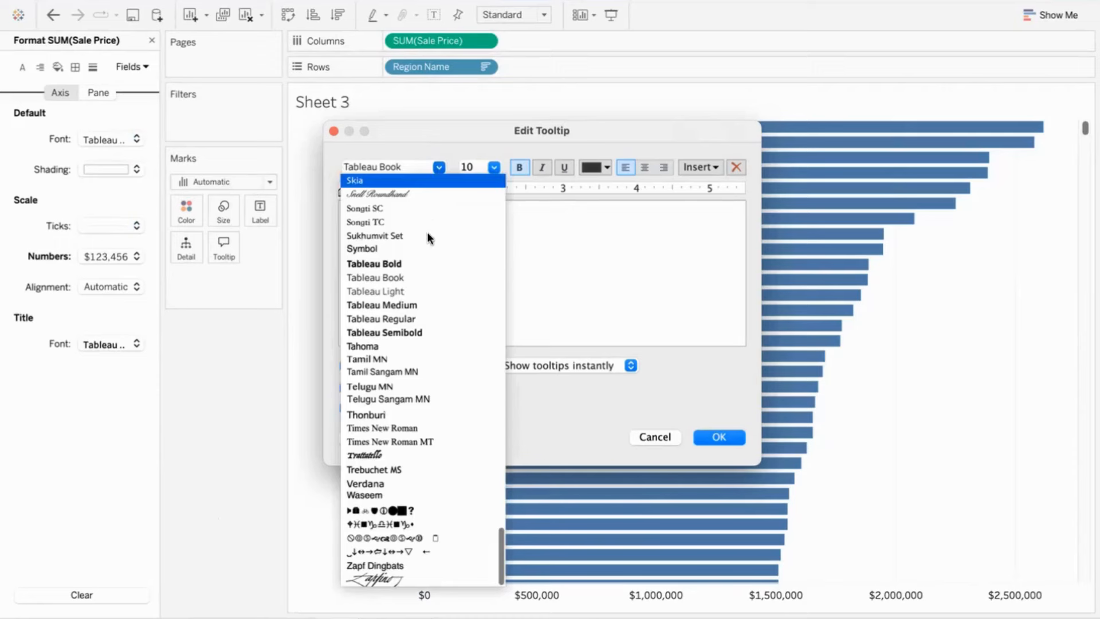
{"action": "left_click", "coordinate": [419, 262]}
{"action": "left_click", "coordinate": [494, 167]}
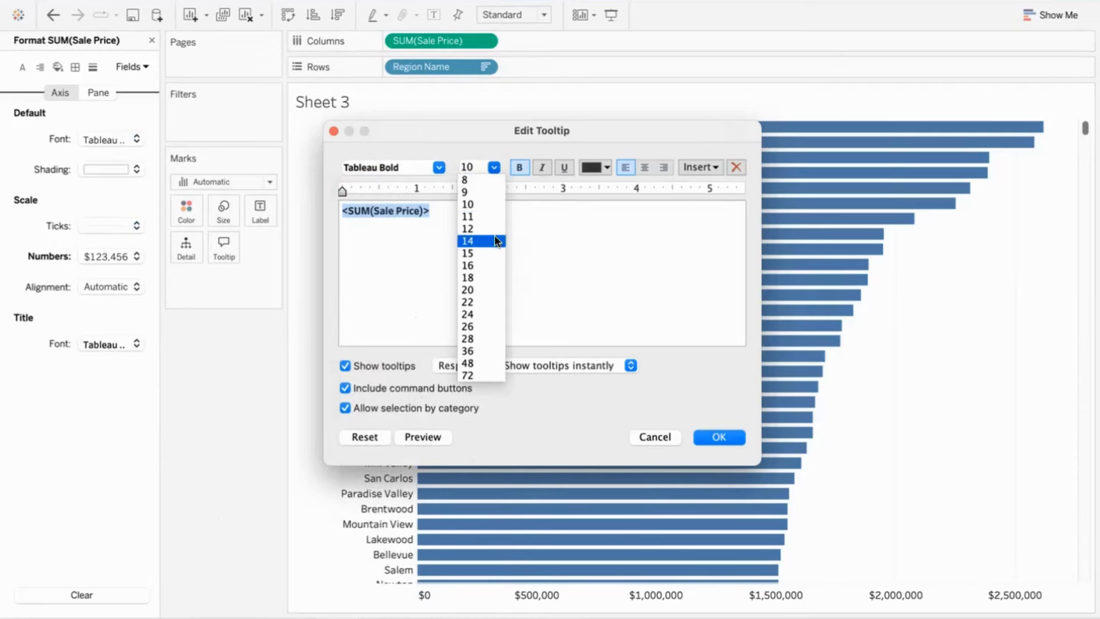
{"action": "left_click", "coordinate": [493, 252]}
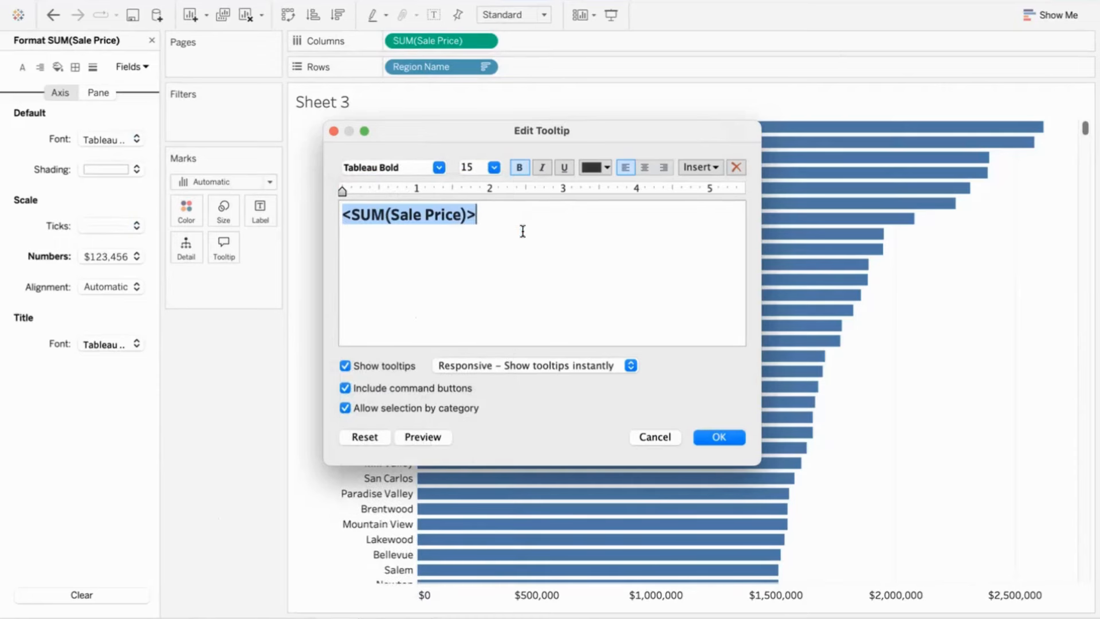
{"action": "left_click", "coordinate": [604, 167]}
{"action": "left_click", "coordinate": [592, 175]}
{"action": "left_click", "coordinate": [422, 437]}
{"action": "left_click", "coordinate": [733, 439]}
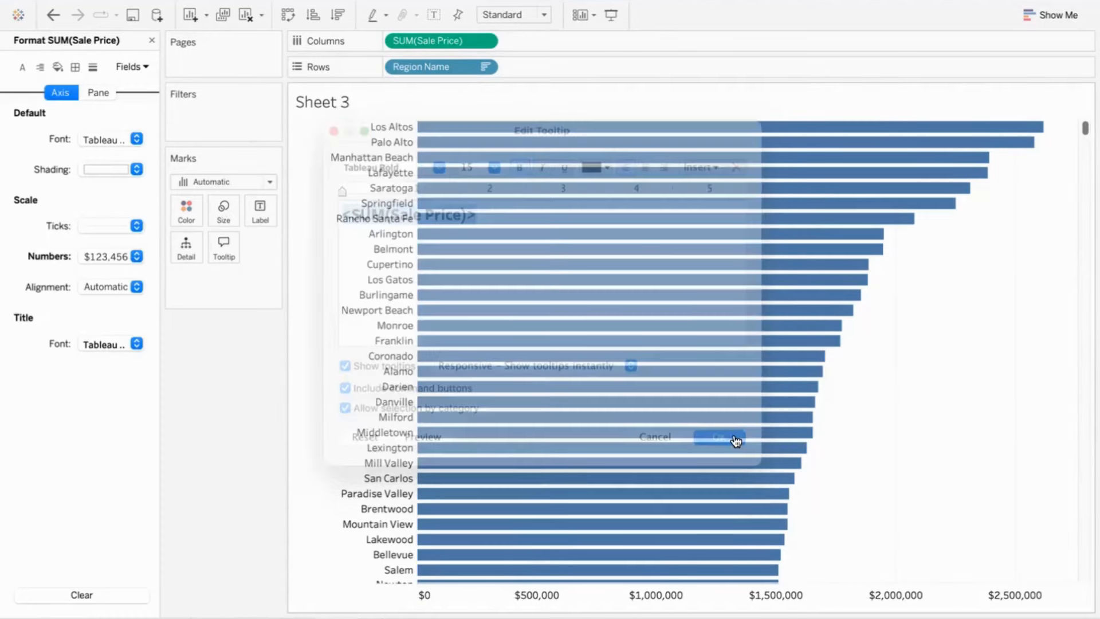
{"action": "mouse_move", "coordinate": [543, 130]}
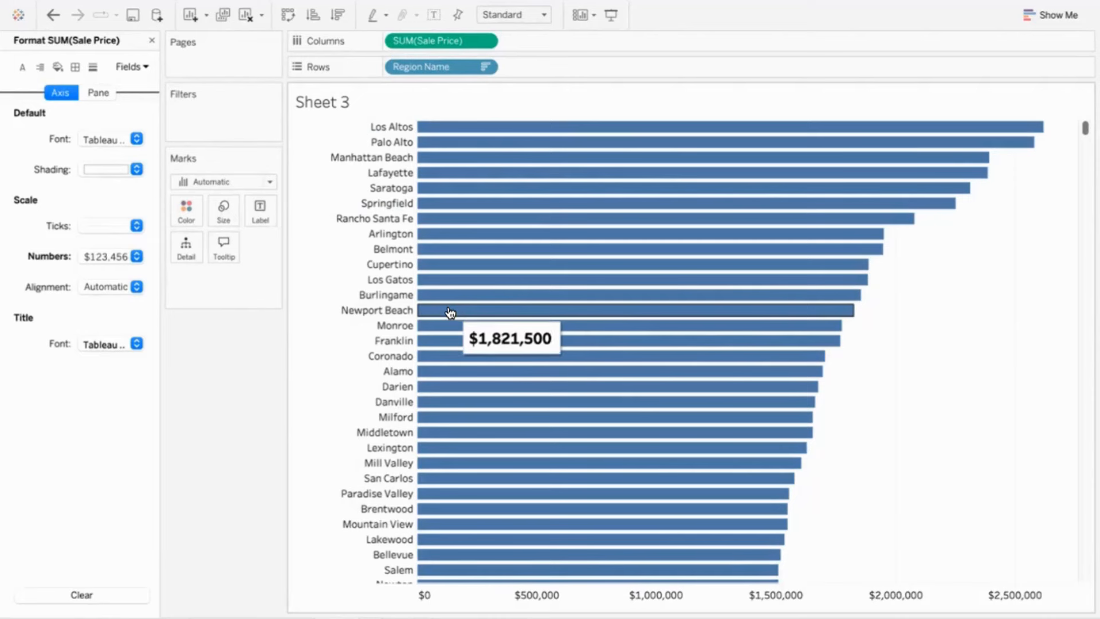
Close the axis formatting and rename the worksheet as SalePrice by City.
{"action": "left_click", "coordinate": [152, 40]}
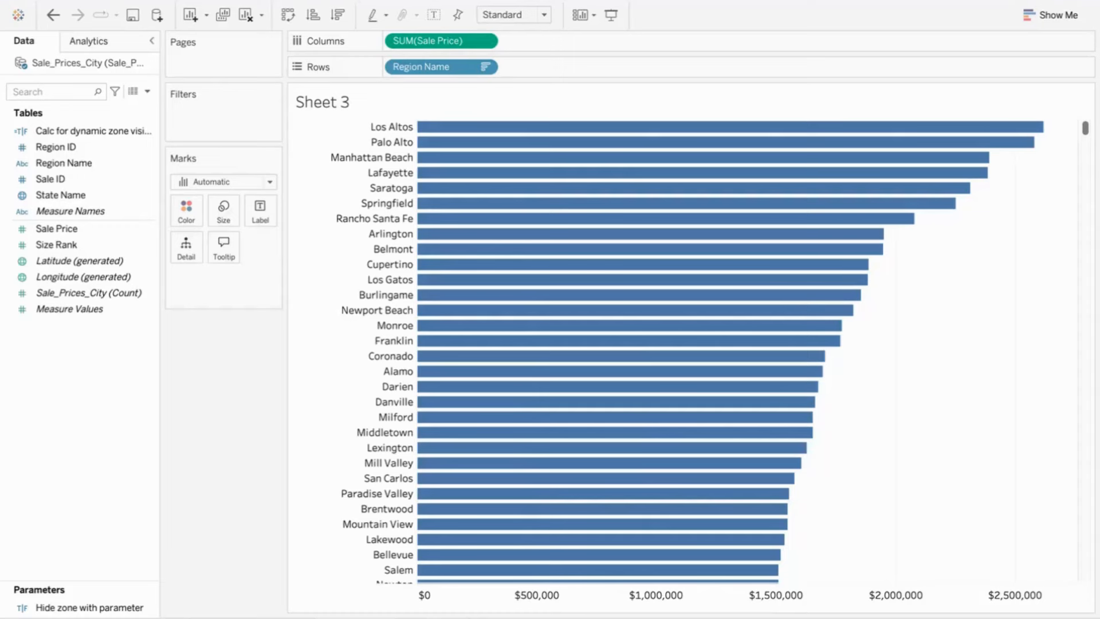
{"action": "key", "text": "Return"}
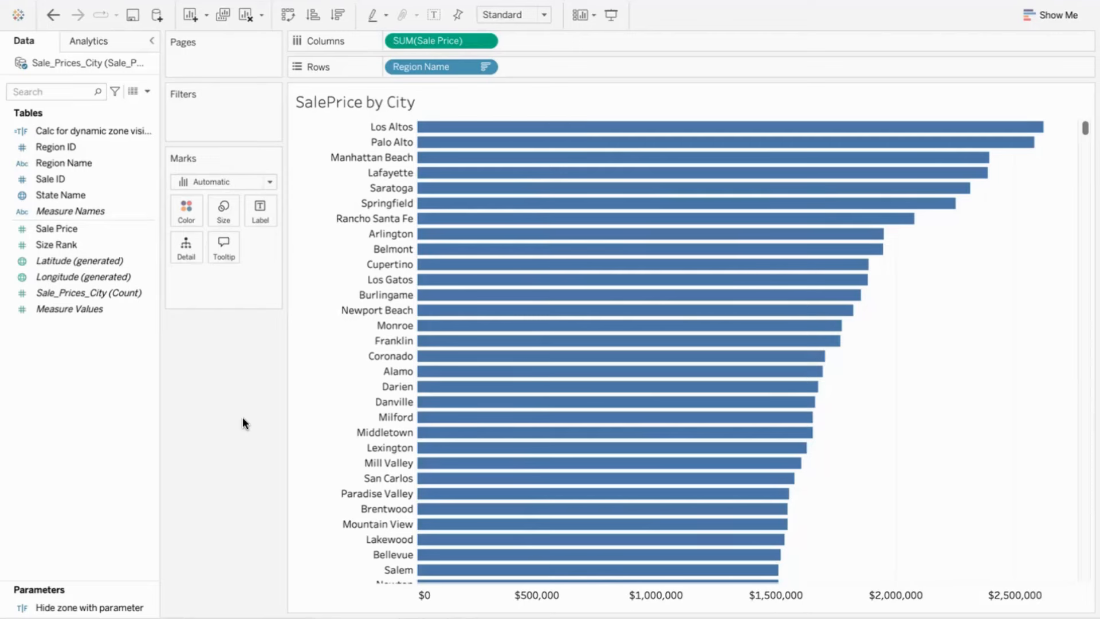
Set the bar chart's axis rulers for rows to a solid line.
{"action": "right_click", "coordinate": [857, 426]}
{"action": "left_click", "coordinate": [875, 468]}
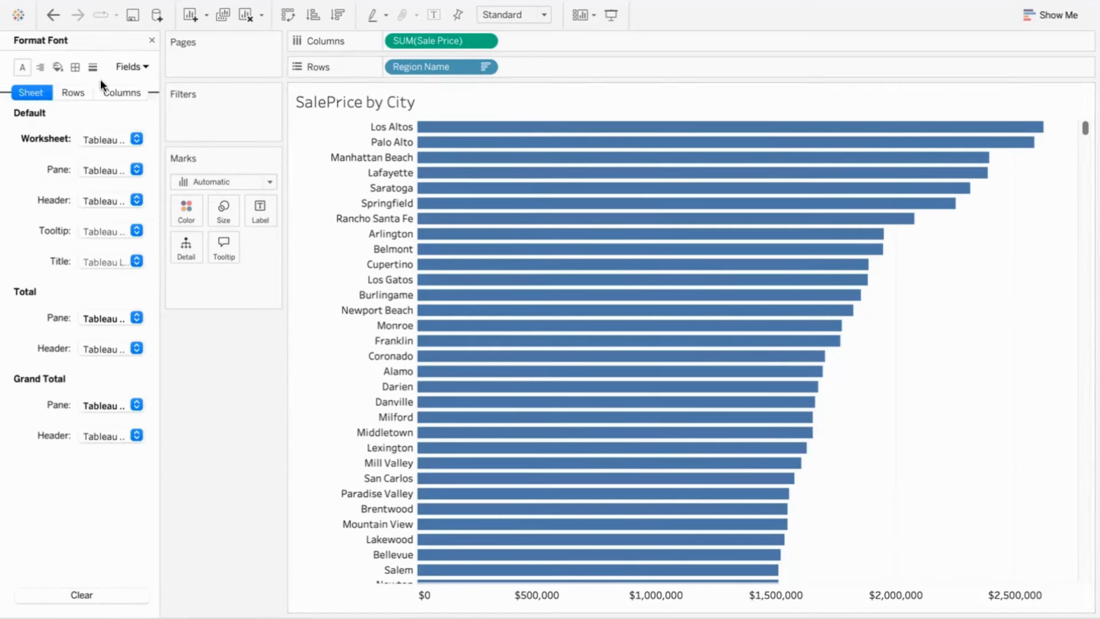
{"action": "left_click", "coordinate": [76, 67]}
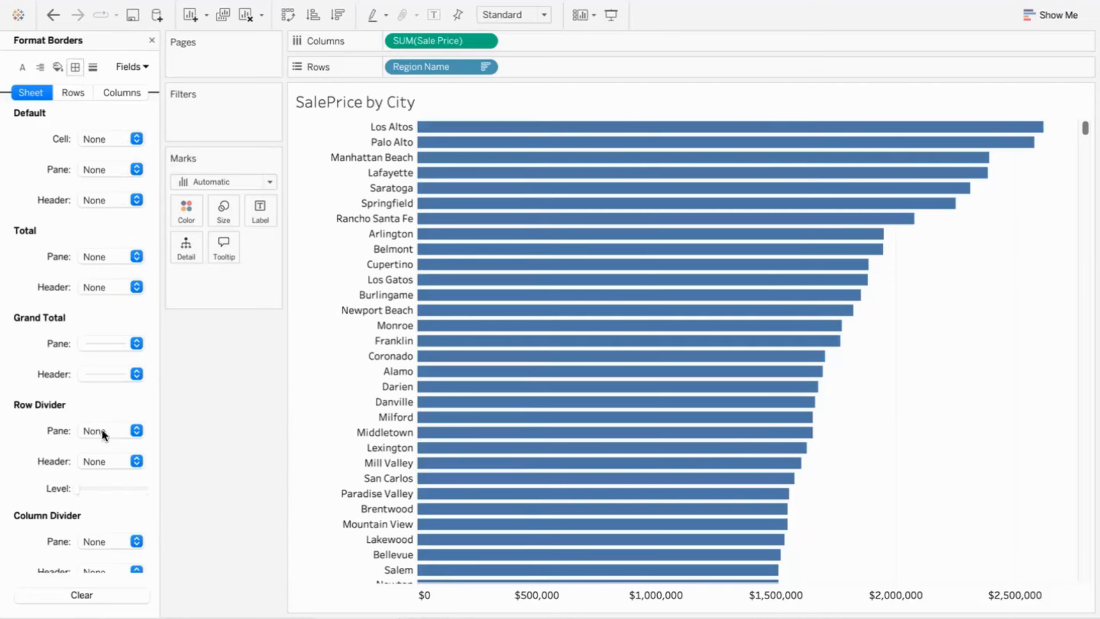
{"action": "left_click", "coordinate": [76, 91]}
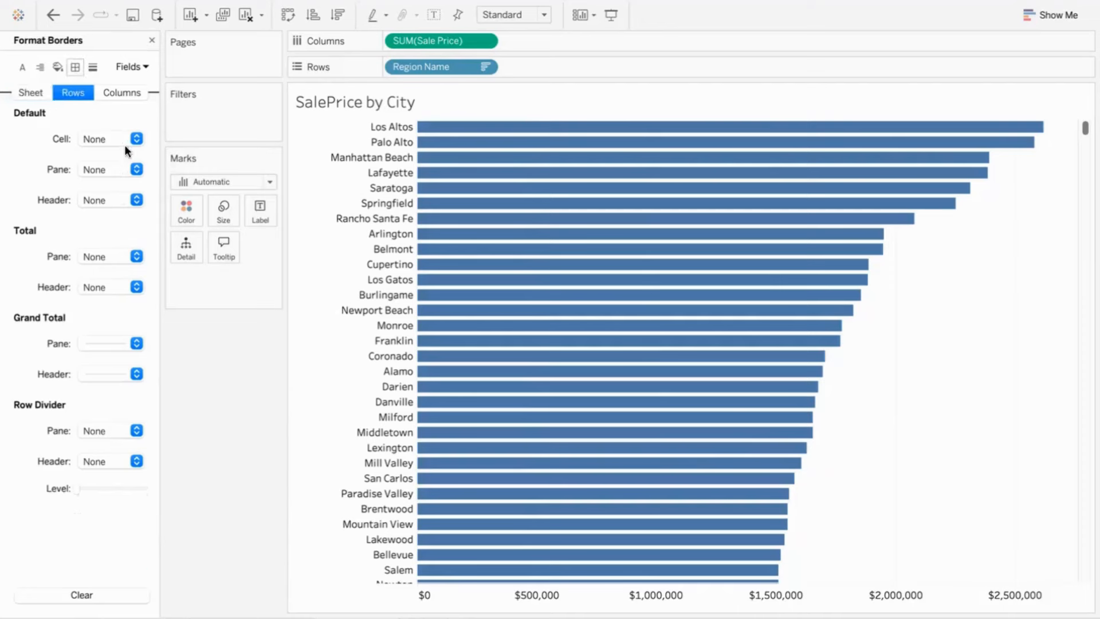
{"action": "left_click", "coordinate": [93, 68]}
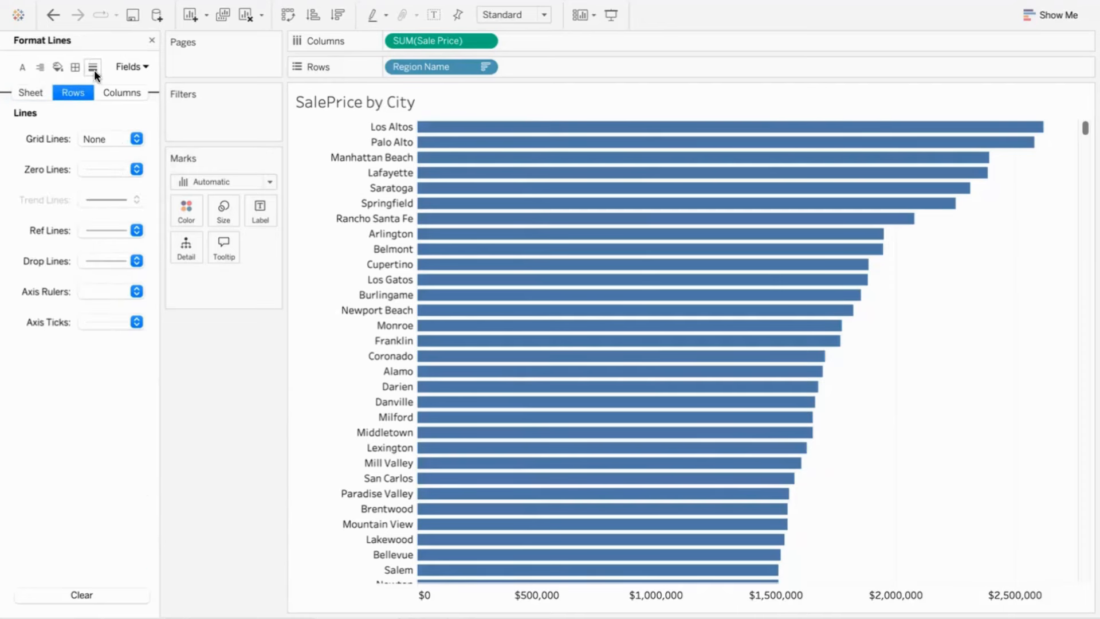
{"action": "left_click", "coordinate": [133, 289]}
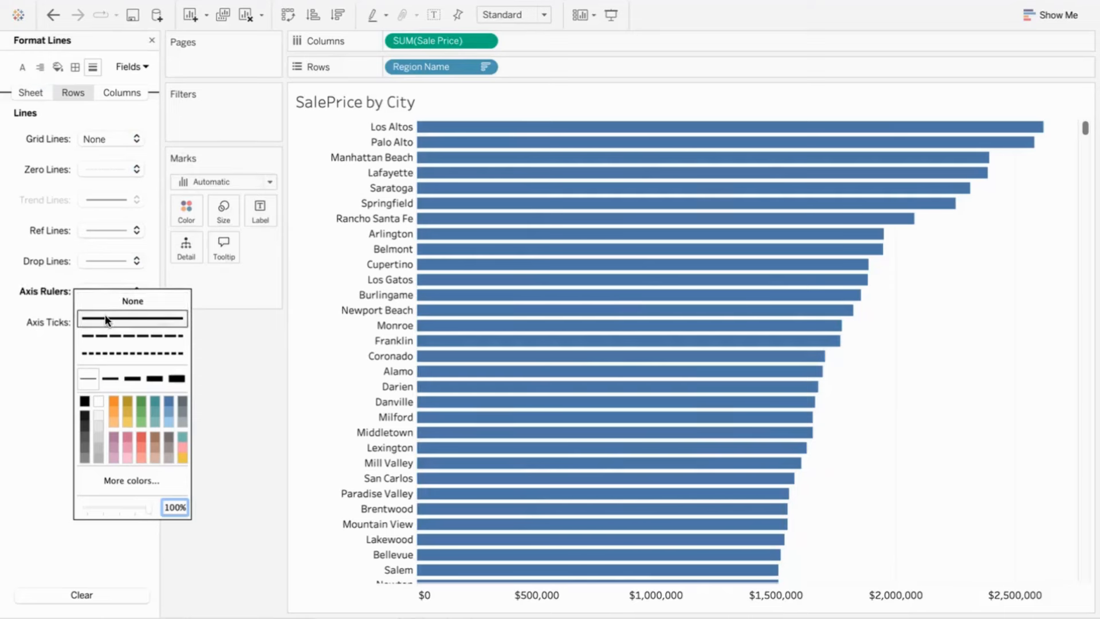
Set the bar chart's axis rulers for columns to None.
{"action": "left_click", "coordinate": [115, 87]}
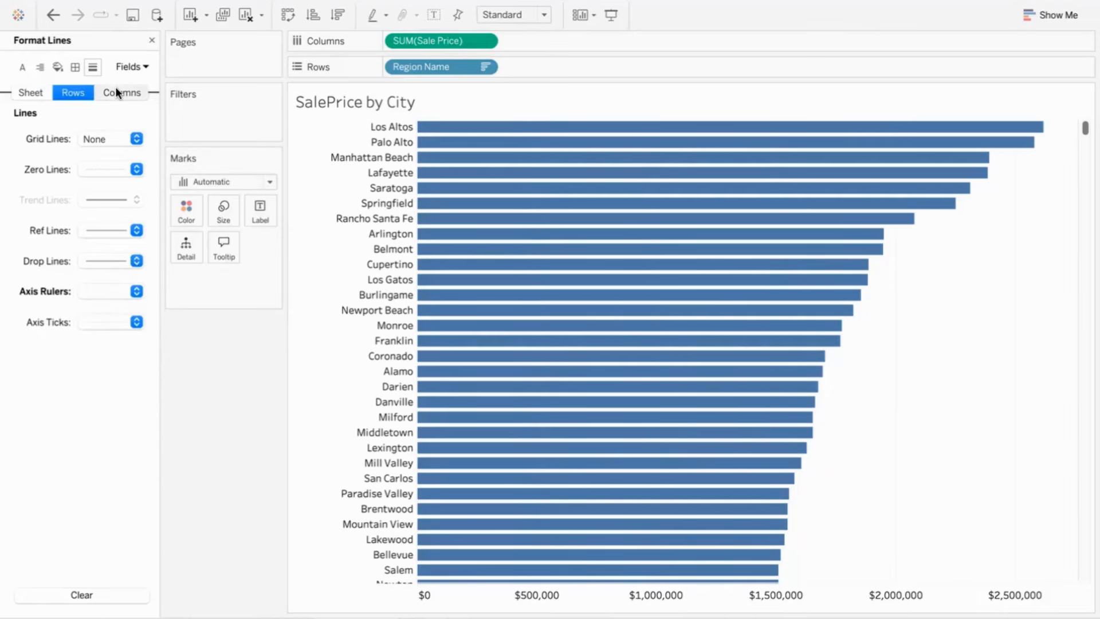
{"action": "left_click", "coordinate": [132, 291]}
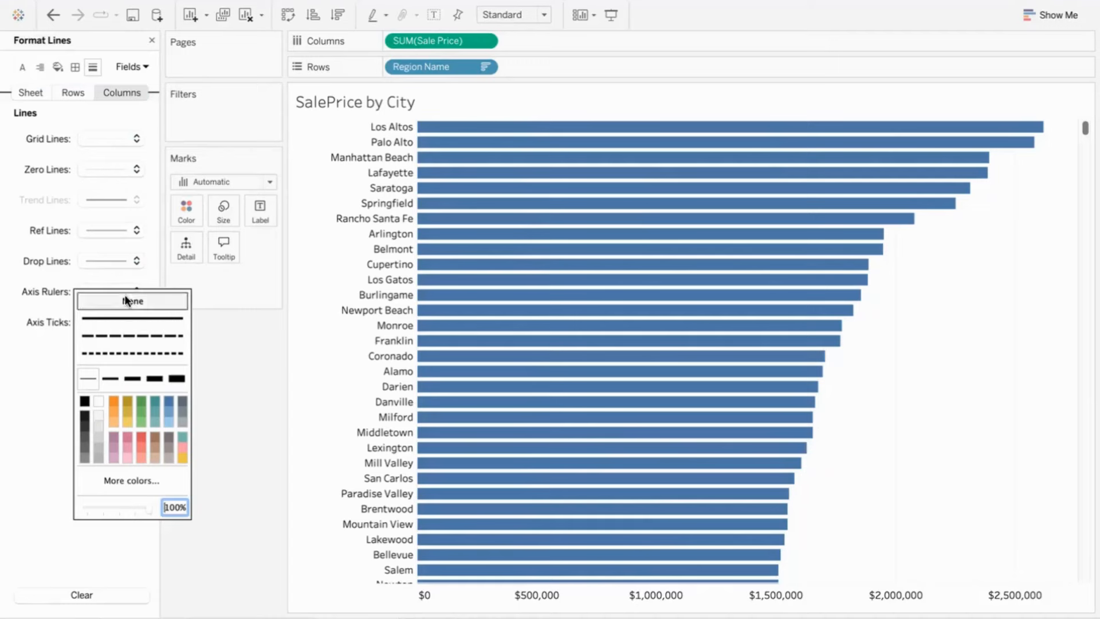
{"action": "left_click", "coordinate": [130, 317]}
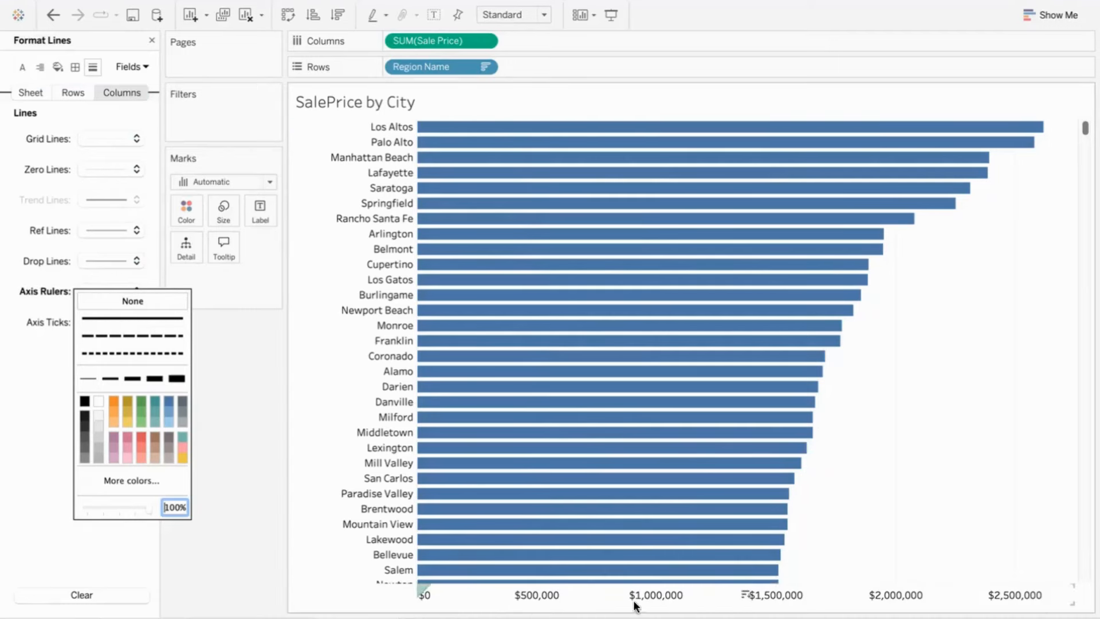
{"action": "left_click", "coordinate": [83, 90]}
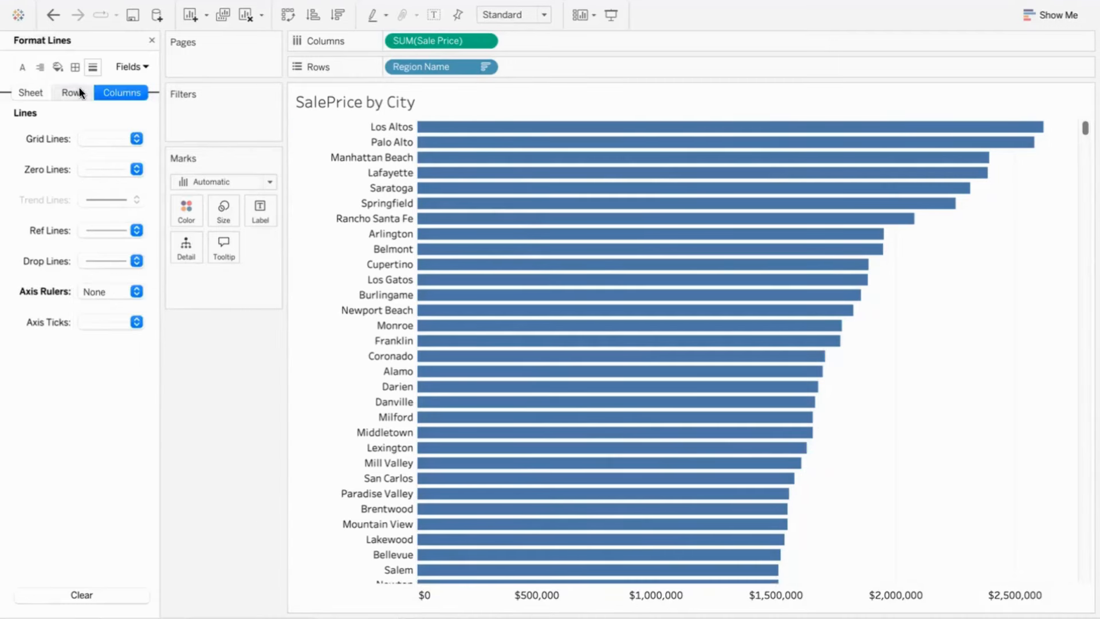
Color the bar chart's row axis rulers black and close the line formatting.
{"action": "left_click", "coordinate": [73, 92]}
{"action": "left_click", "coordinate": [133, 291]}
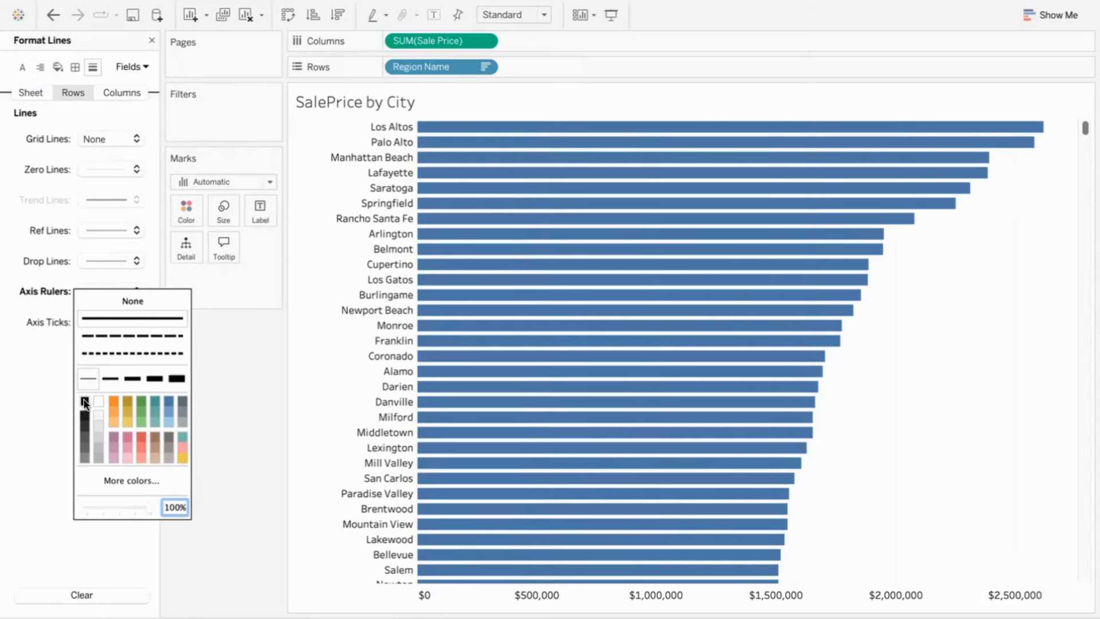
{"action": "left_click", "coordinate": [84, 401]}
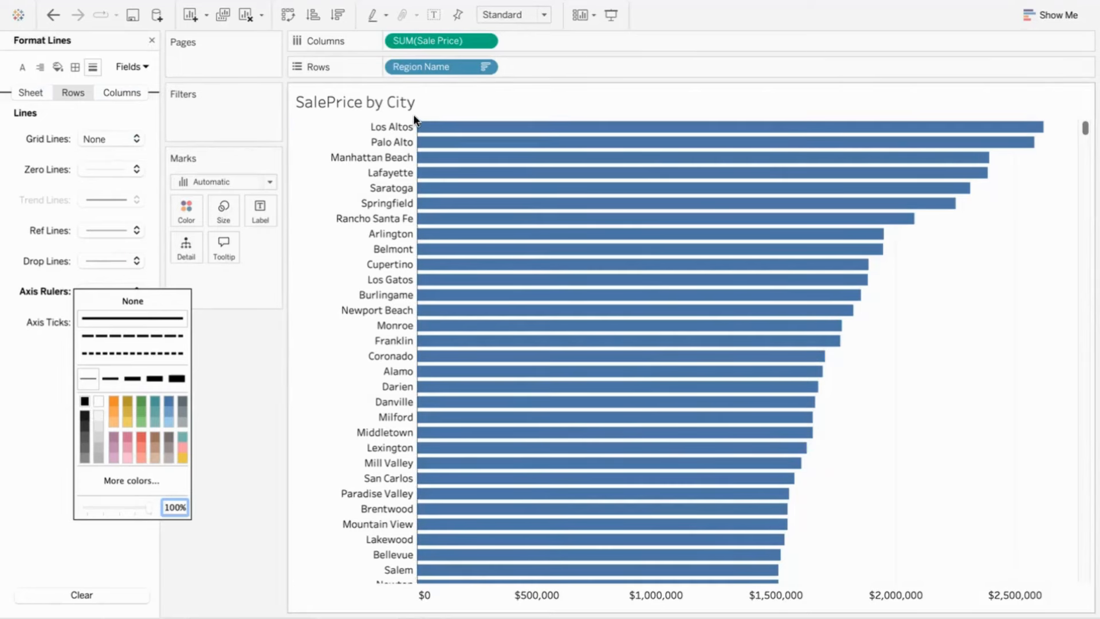
{"action": "left_click", "coordinate": [25, 404]}
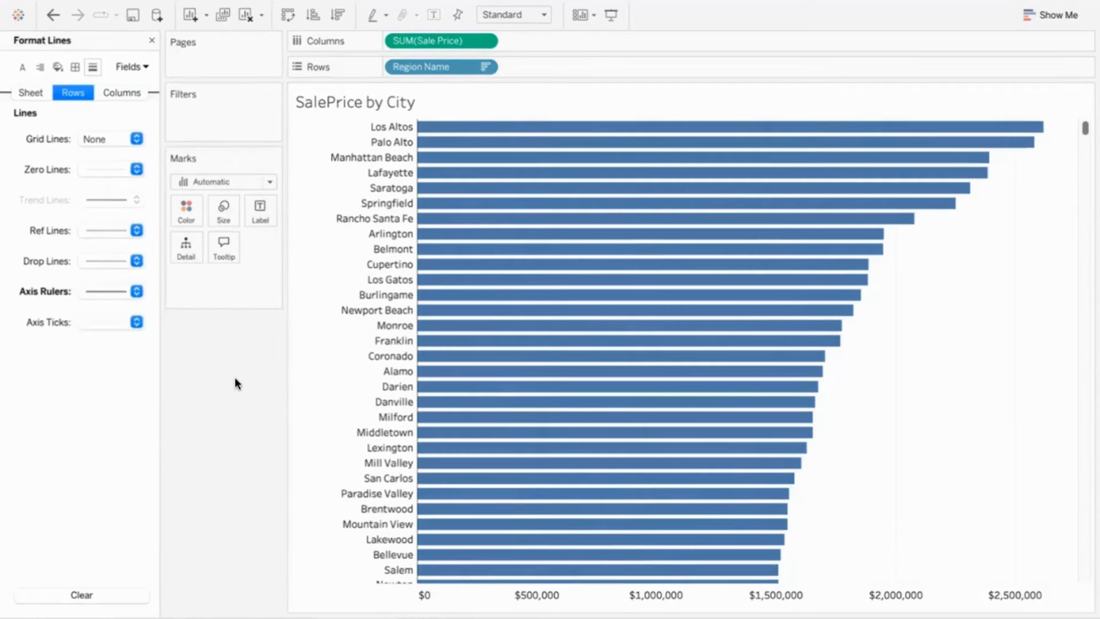
{"action": "left_click", "coordinate": [121, 91]}
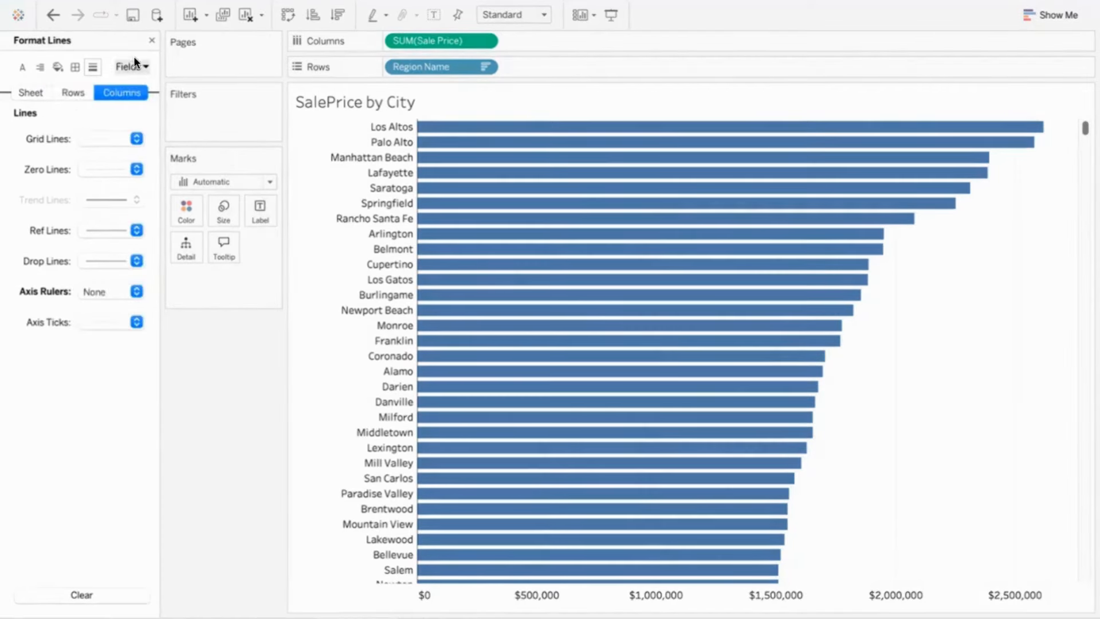
{"action": "left_click", "coordinate": [150, 41]}
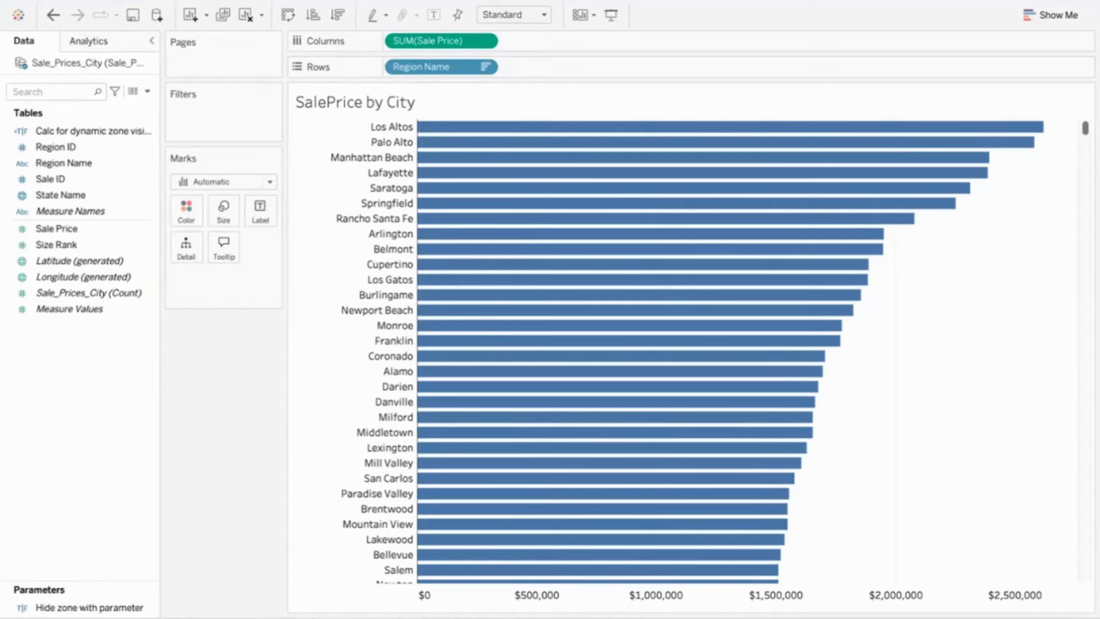
Create a new dashboard and set its size to the fixed Laptop Browser (800 x 600) preset.
{"action": "left_click", "coordinate": [430, 617]}
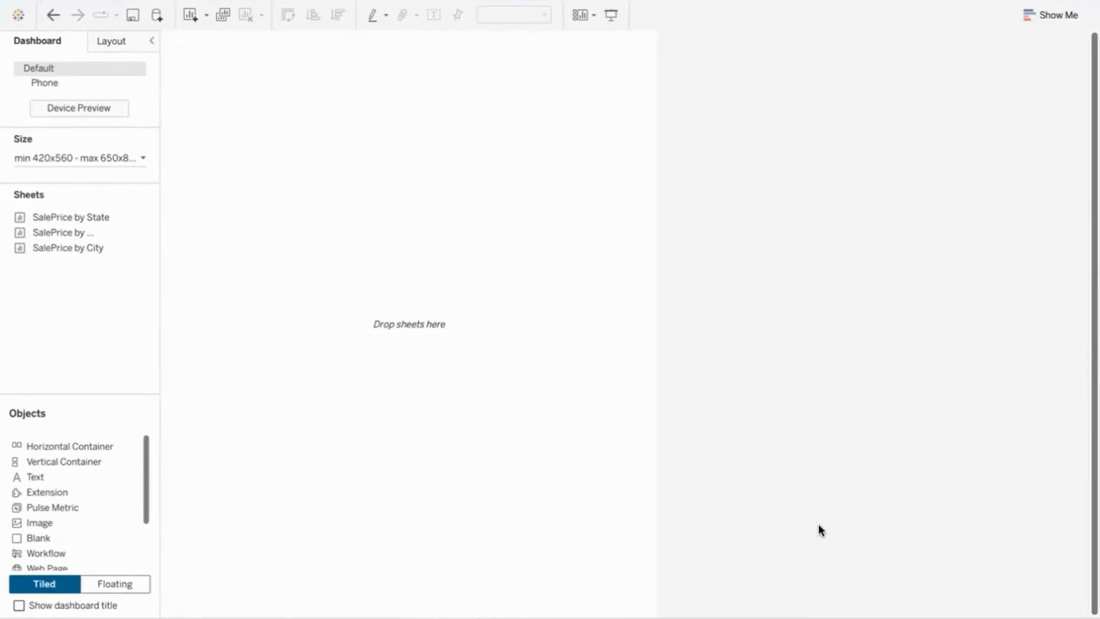
{"action": "left_click", "coordinate": [90, 158]}
{"action": "left_click", "coordinate": [89, 168]}
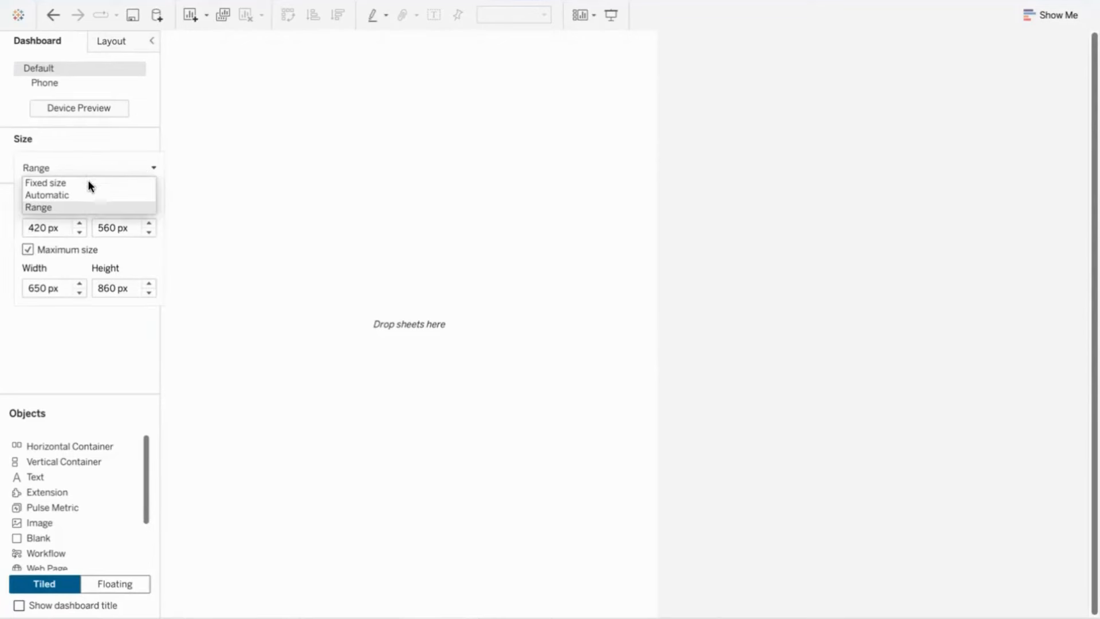
{"action": "left_click", "coordinate": [88, 182]}
{"action": "left_click", "coordinate": [82, 205]}
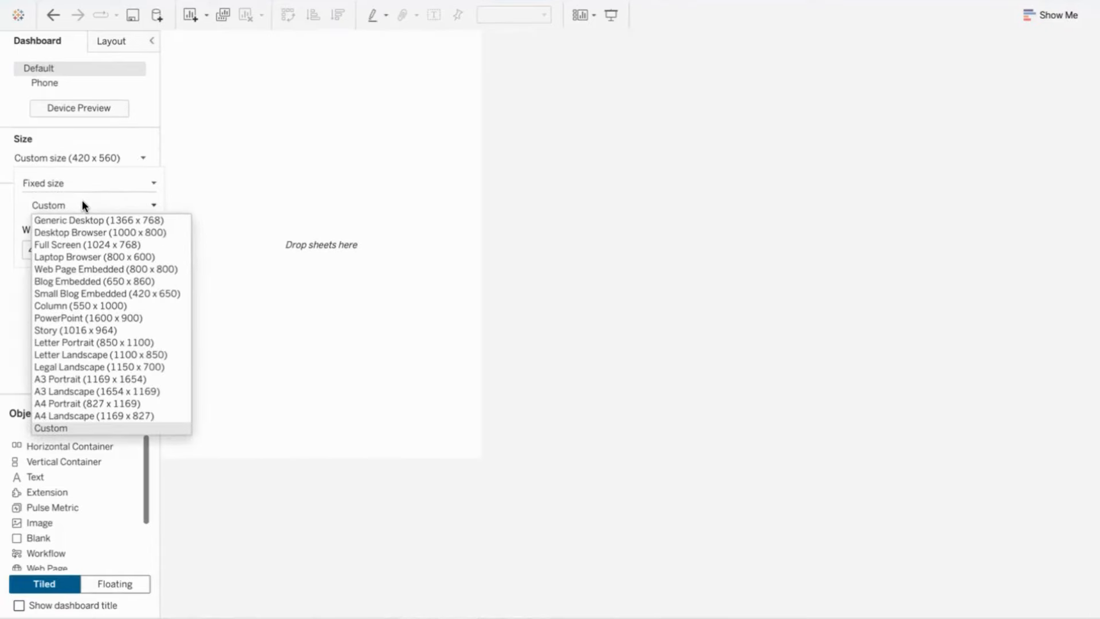
{"action": "left_click", "coordinate": [80, 256]}
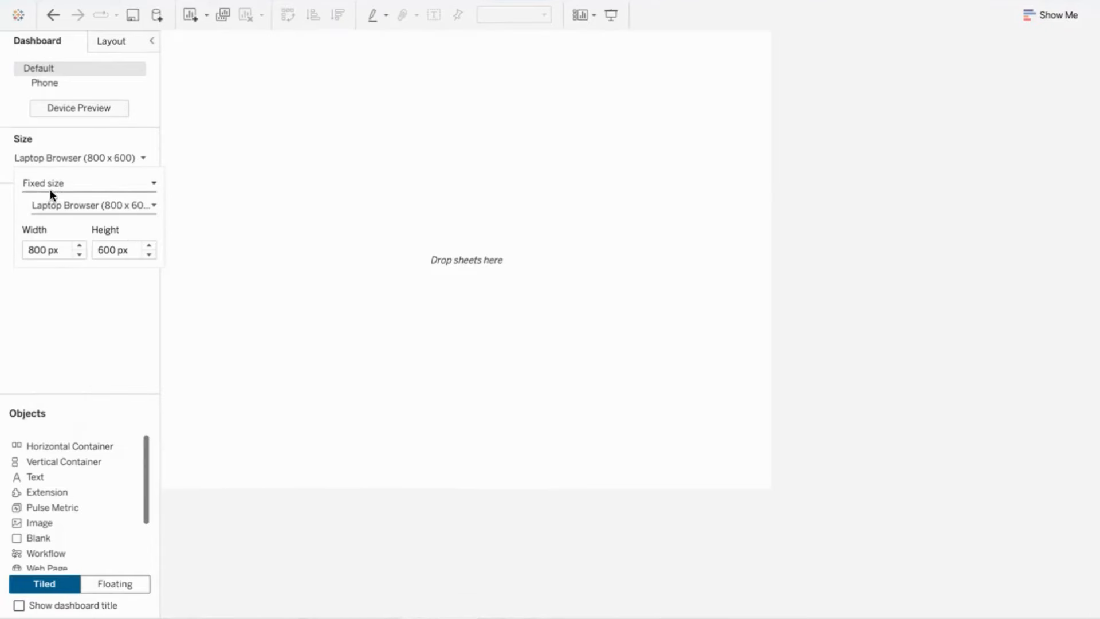
{"action": "left_click", "coordinate": [75, 305]}
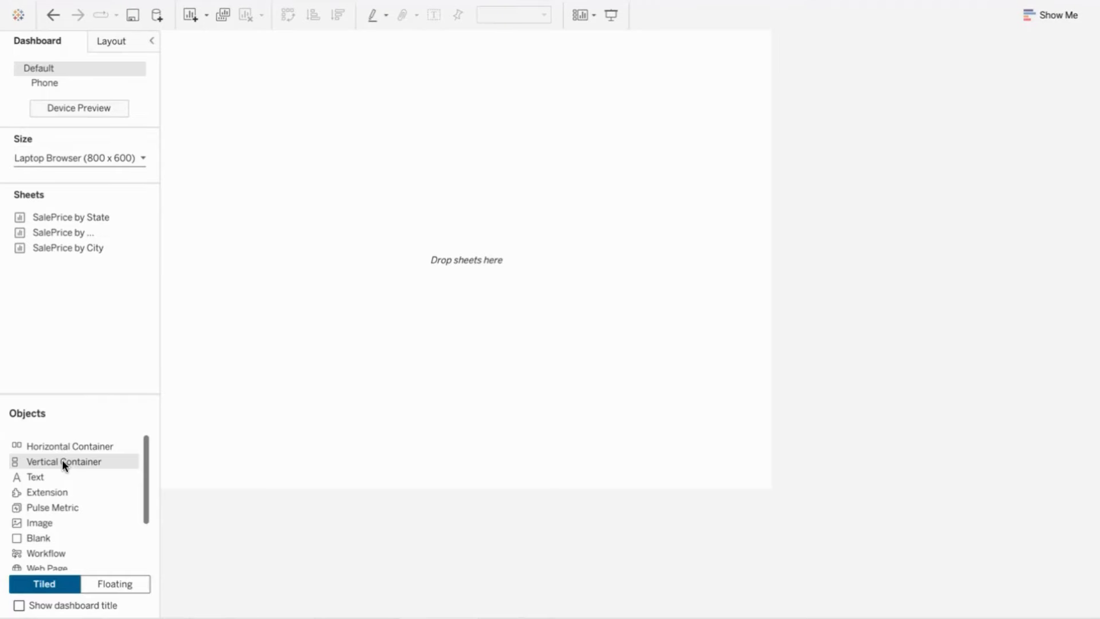
Add a vertical container filling the dashboard and place the SalePrice by State map in it.
{"action": "left_click_drag", "start_coordinate": [62, 459], "coordinate": [191, 421]}
{"action": "left_click_drag", "start_coordinate": [255, 338], "coordinate": [252, 334]}
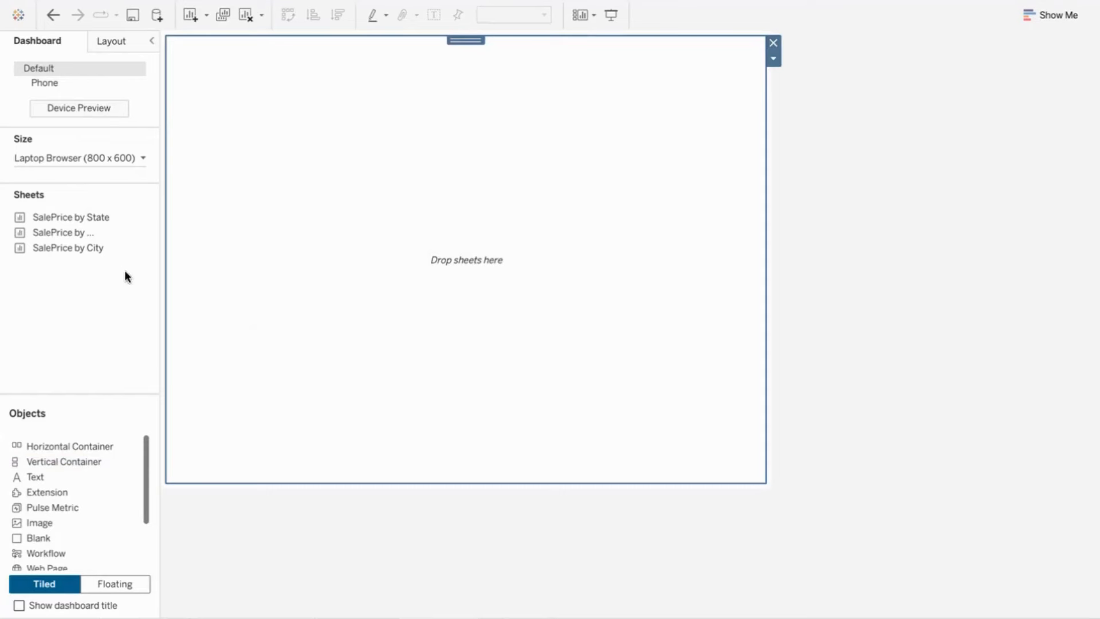
{"action": "left_click", "coordinate": [63, 296]}
{"action": "mouse_move", "coordinate": [57, 221]}
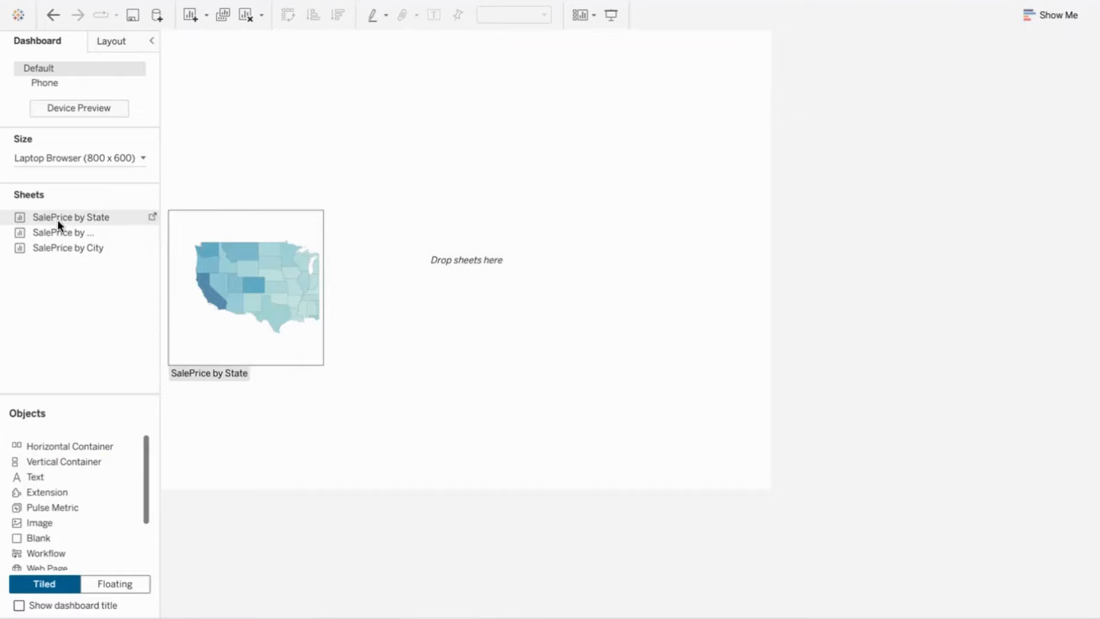
{"action": "left_click_drag", "start_coordinate": [54, 216], "coordinate": [240, 204]}
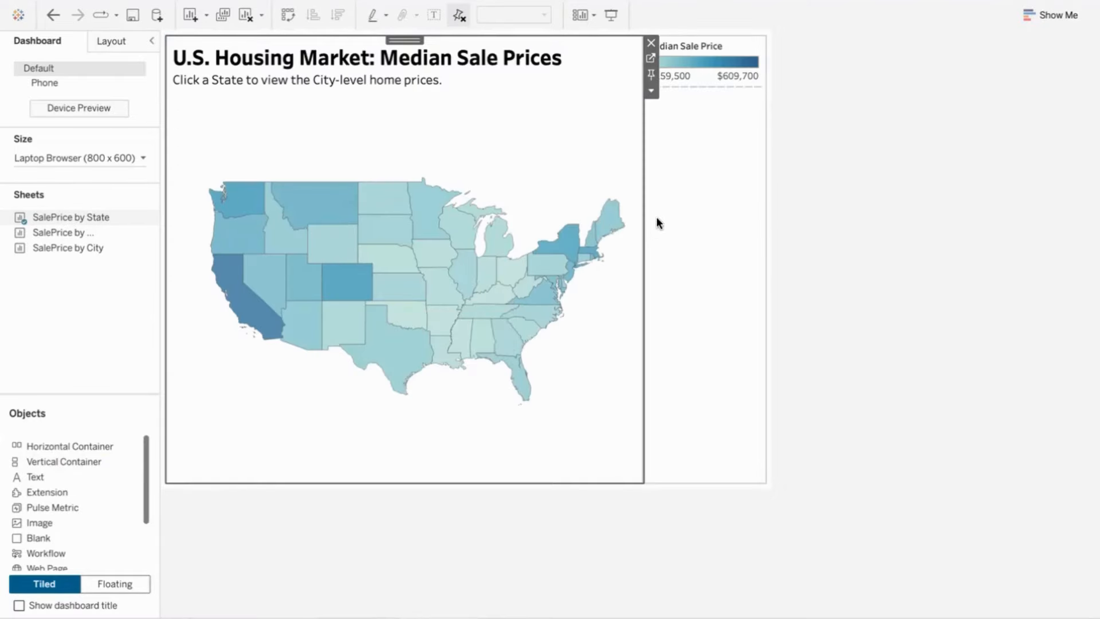
Float the Median Sale Price legend below the southwestern states, trim its height, and remove the empty container it came from.
{"action": "left_click", "coordinate": [711, 134]}
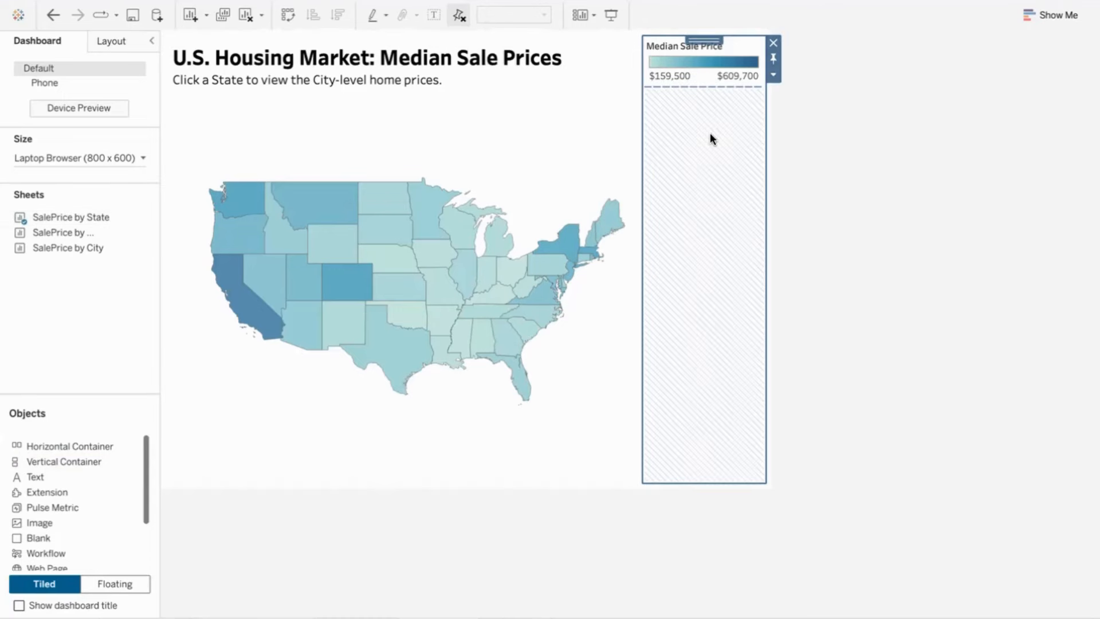
{"action": "left_click", "coordinate": [726, 45]}
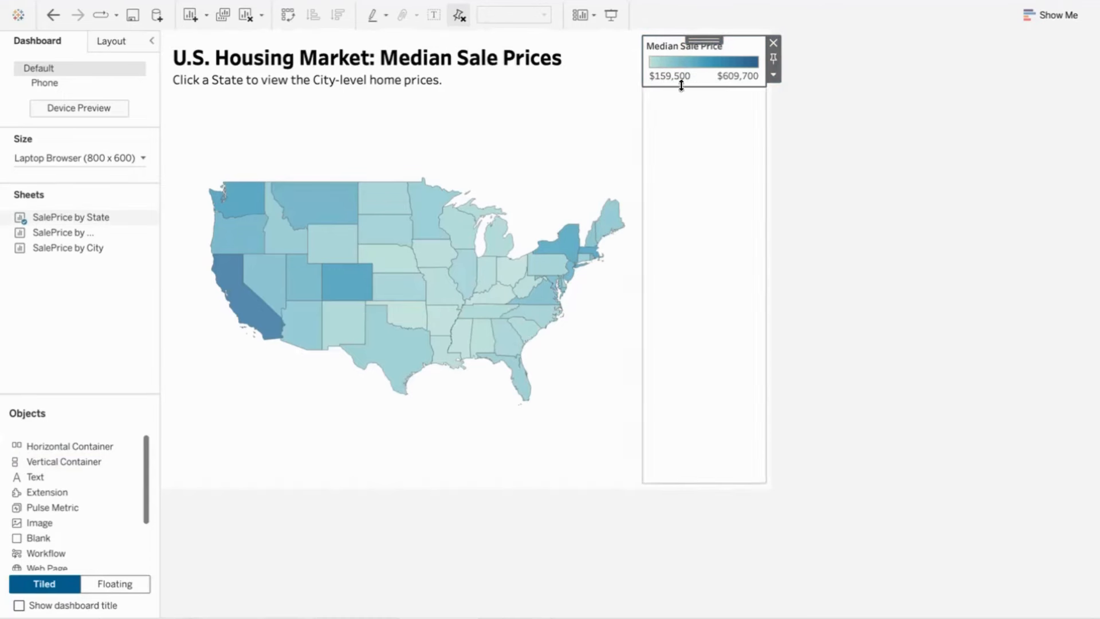
{"action": "left_click", "coordinate": [696, 125]}
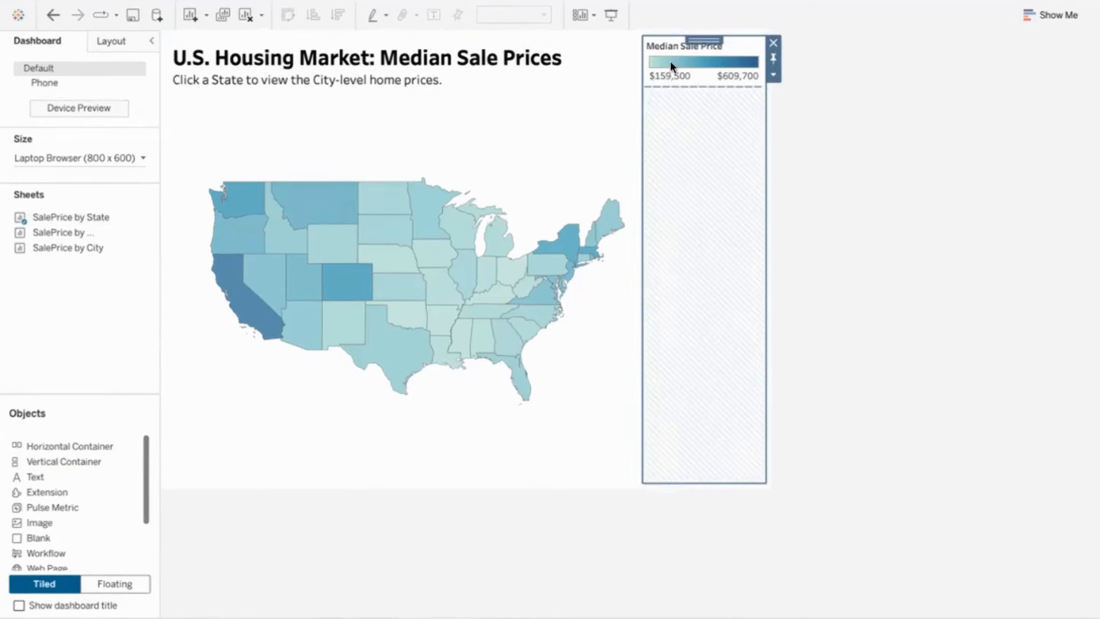
{"action": "left_click", "coordinate": [742, 41]}
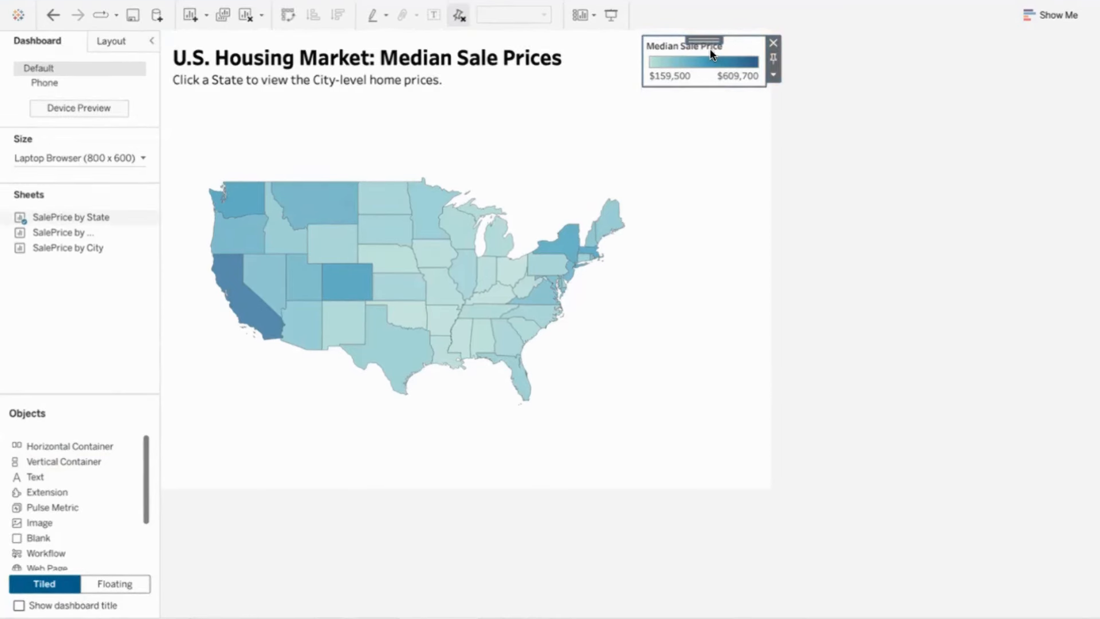
{"action": "left_click", "coordinate": [773, 74]}
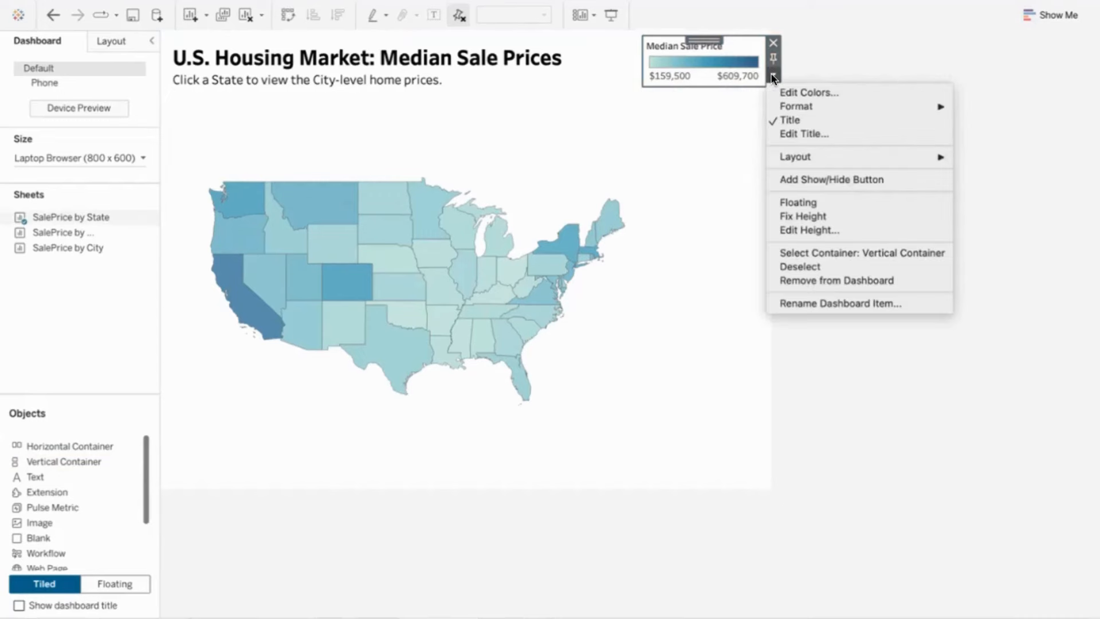
{"action": "left_click", "coordinate": [816, 201]}
{"action": "left_click_drag", "start_coordinate": [665, 45], "coordinate": [325, 414]}
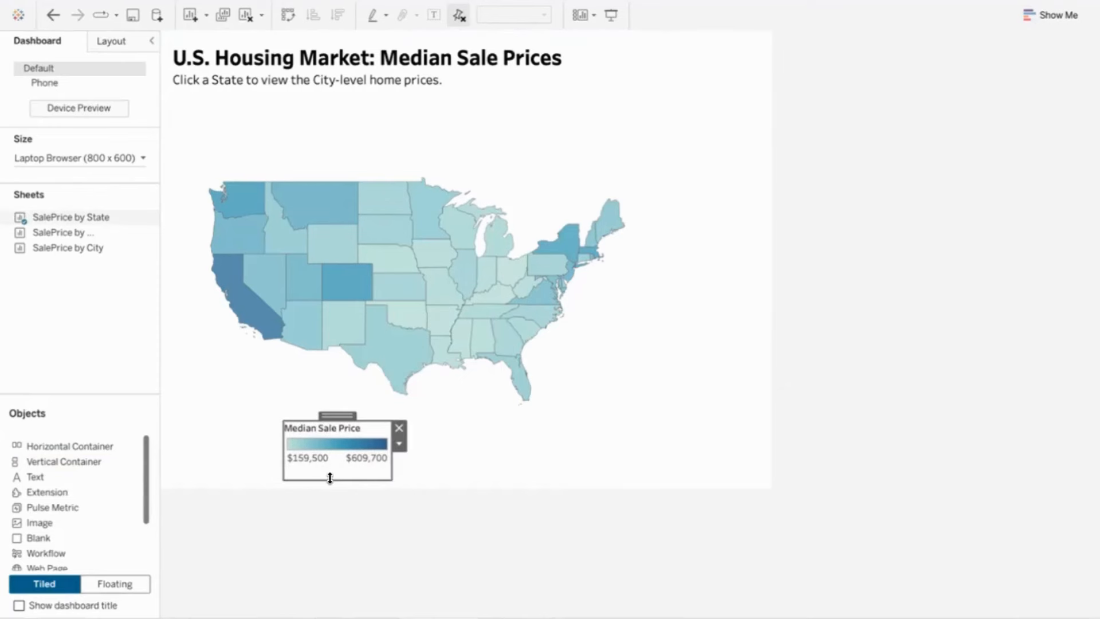
{"action": "left_click_drag", "start_coordinate": [330, 478], "coordinate": [329, 471]}
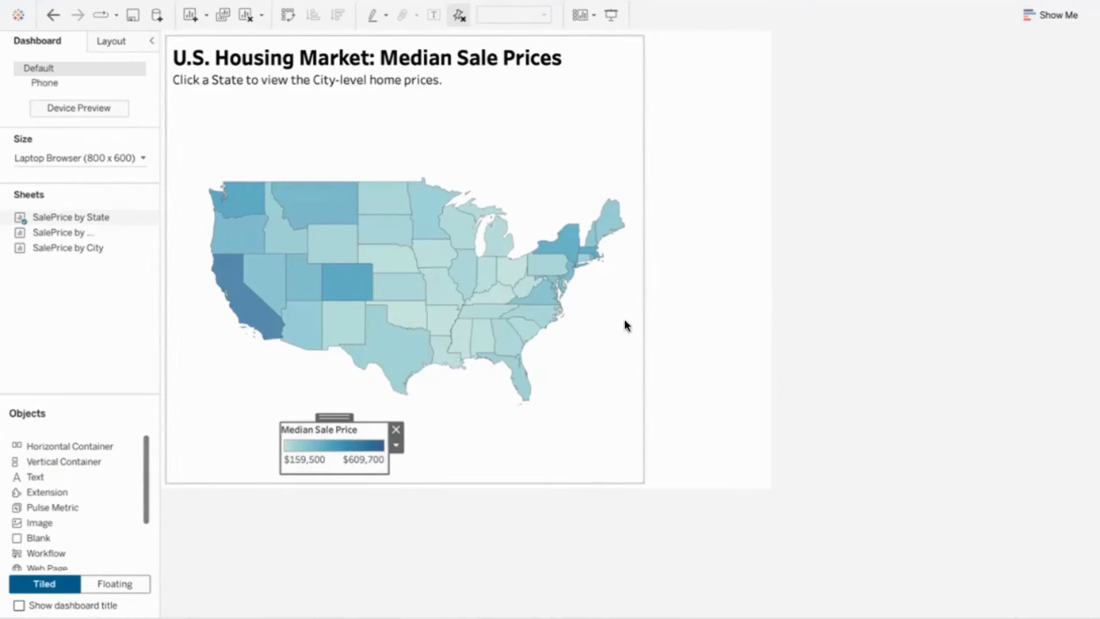
{"action": "left_click", "coordinate": [710, 259]}
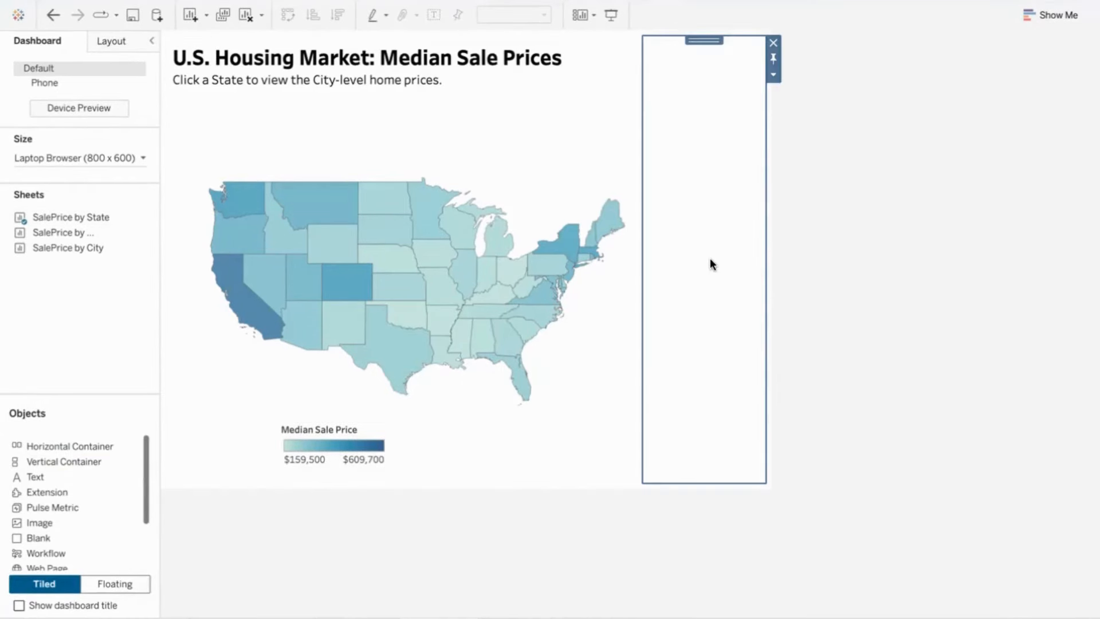
{"action": "left_click", "coordinate": [772, 43]}
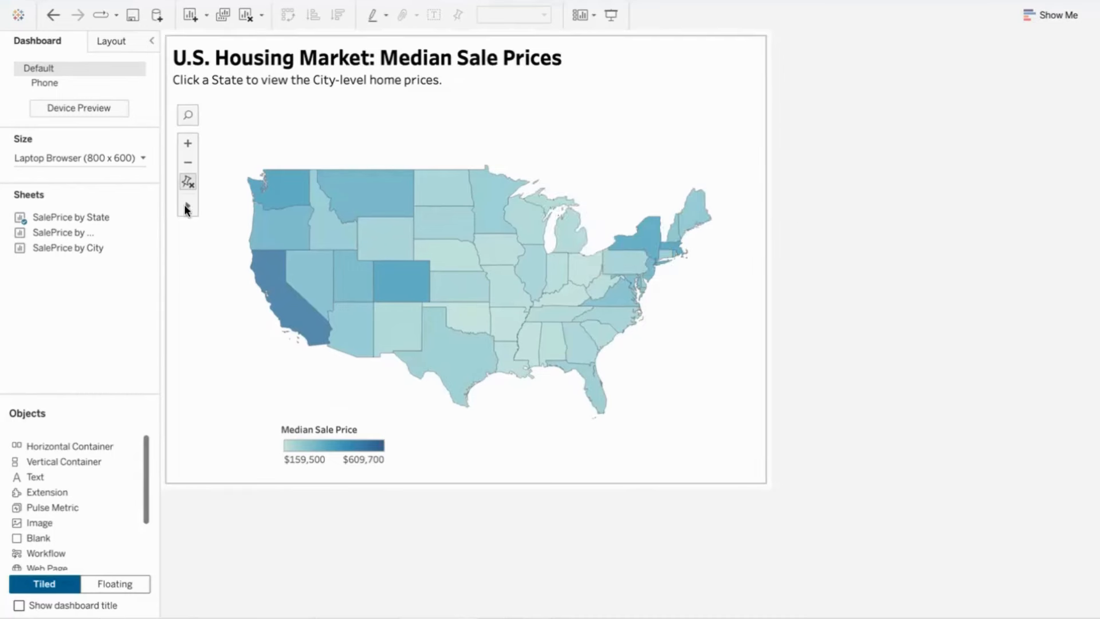
Enlarge the contiguous U.S. within the state map and shift it up toward the subtitle, leaving room beneath it.
{"action": "left_click", "coordinate": [209, 204]}
{"action": "left_click_drag", "start_coordinate": [221, 142], "coordinate": [727, 430]}
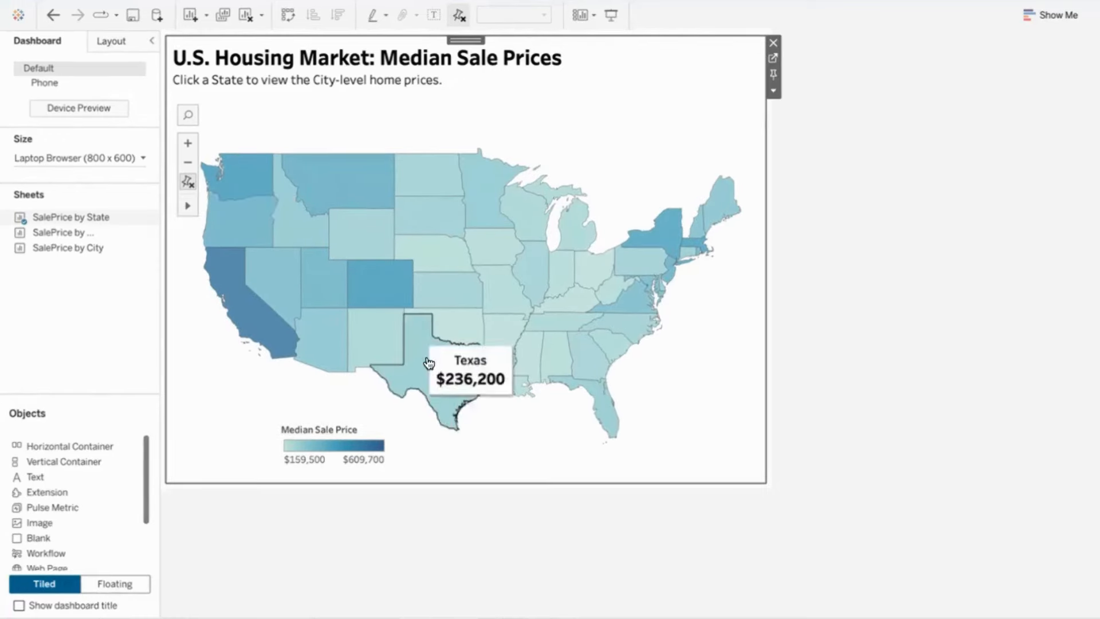
{"action": "left_click_drag", "start_coordinate": [501, 406], "coordinate": [505, 367]}
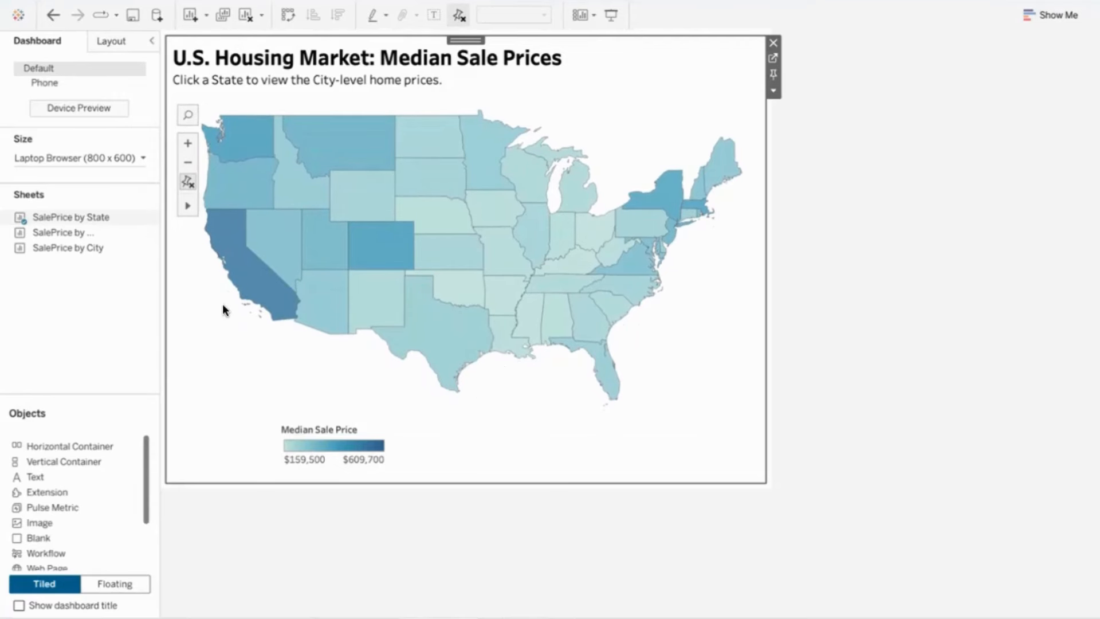
{"action": "left_click", "coordinate": [94, 297]}
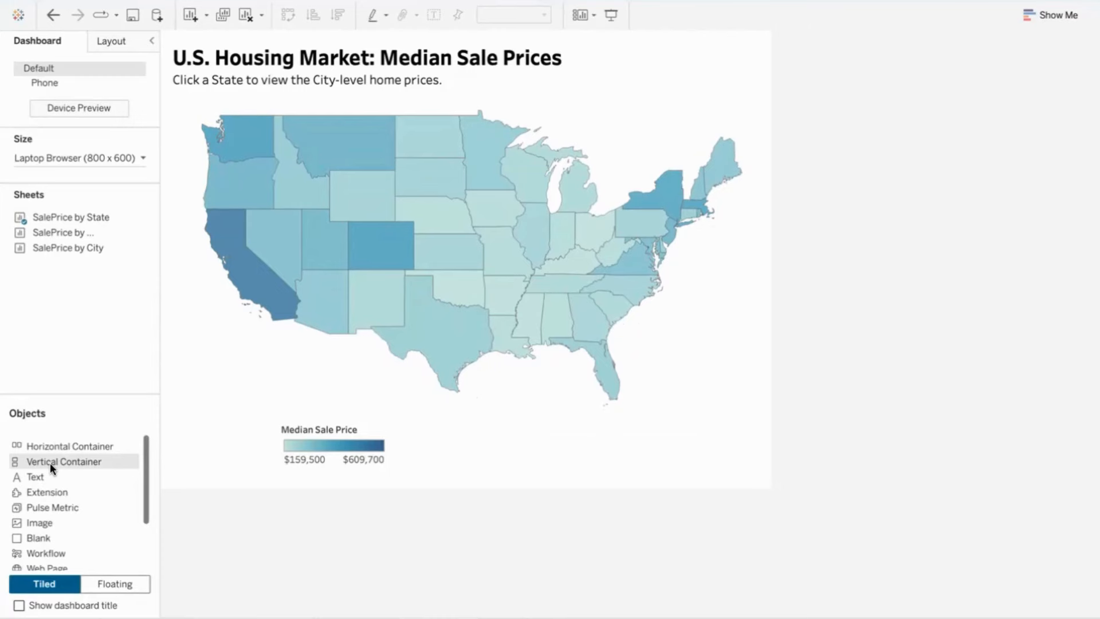
Add a second vertical container, make it floating, and shrink it into the dashboard's lower-left corner below California.
{"action": "left_click_drag", "start_coordinate": [50, 462], "coordinate": [199, 476]}
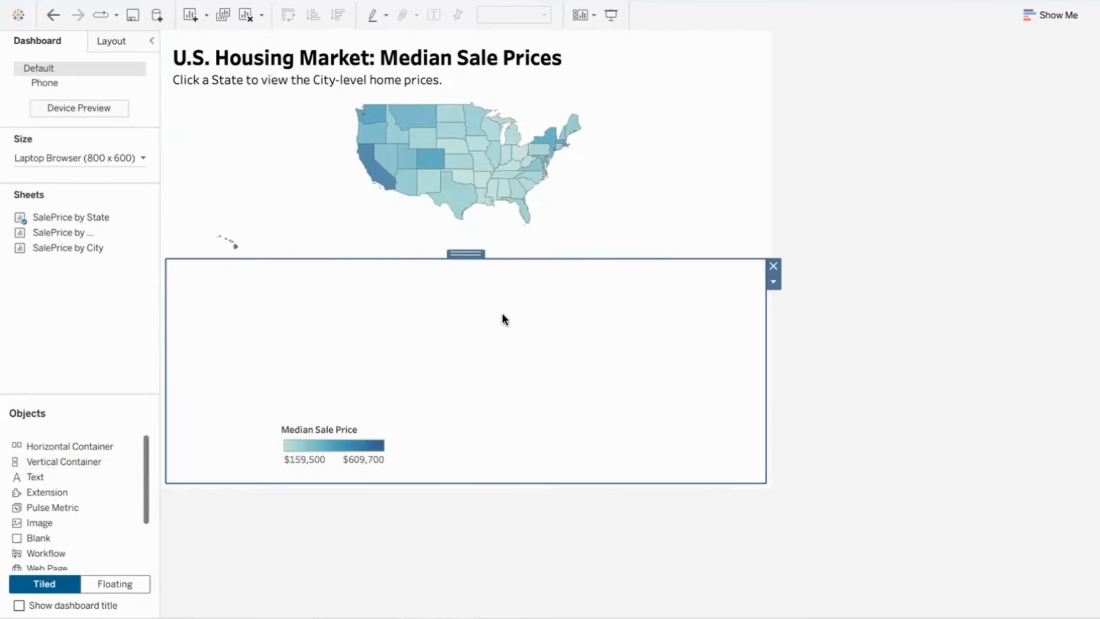
{"action": "left_click", "coordinate": [772, 282]}
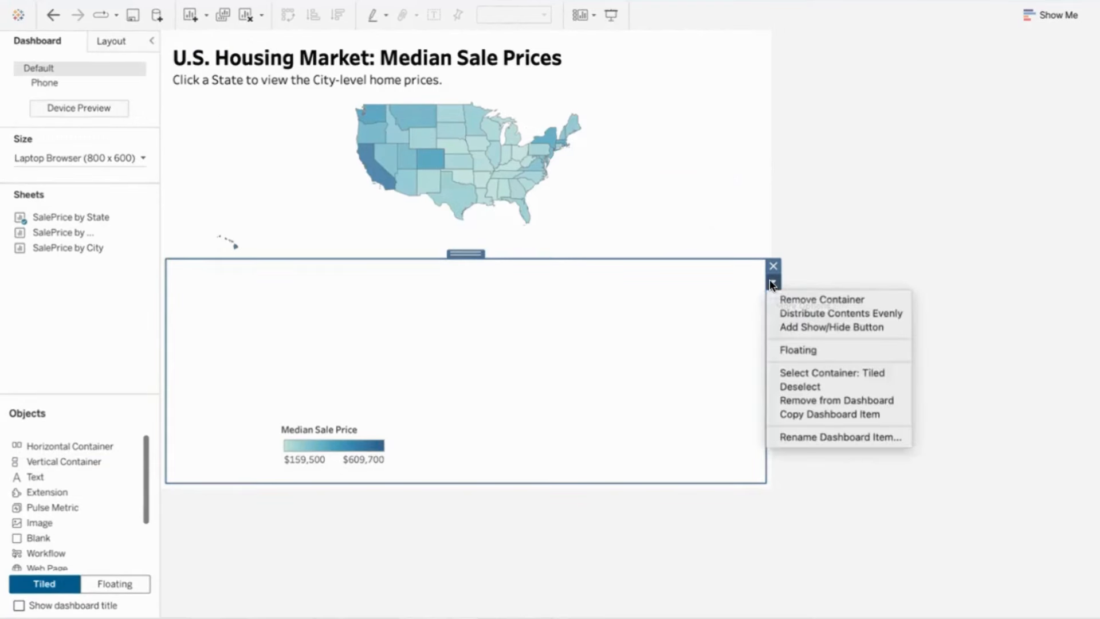
{"action": "left_click", "coordinate": [813, 349]}
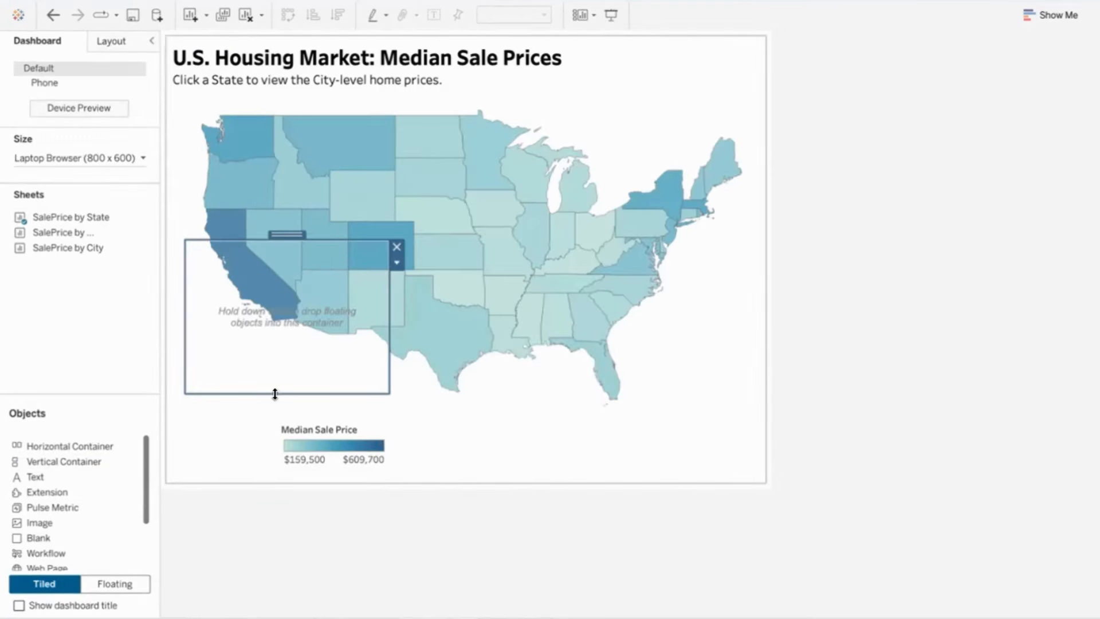
{"action": "left_click_drag", "start_coordinate": [286, 234], "coordinate": [282, 265]}
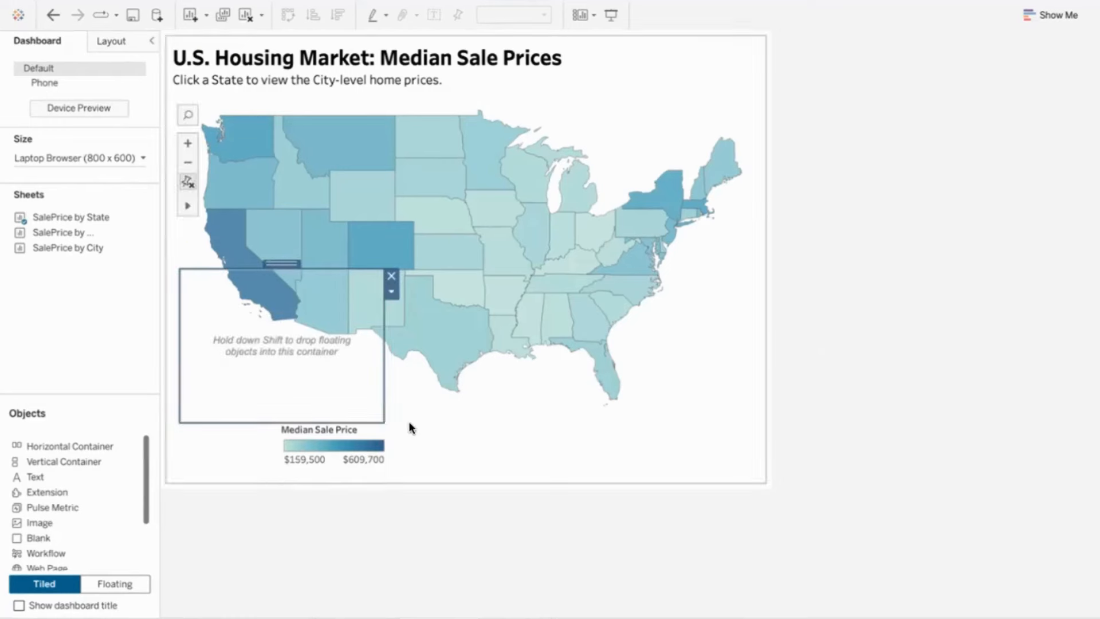
{"action": "left_click_drag", "start_coordinate": [382, 421], "coordinate": [331, 382]}
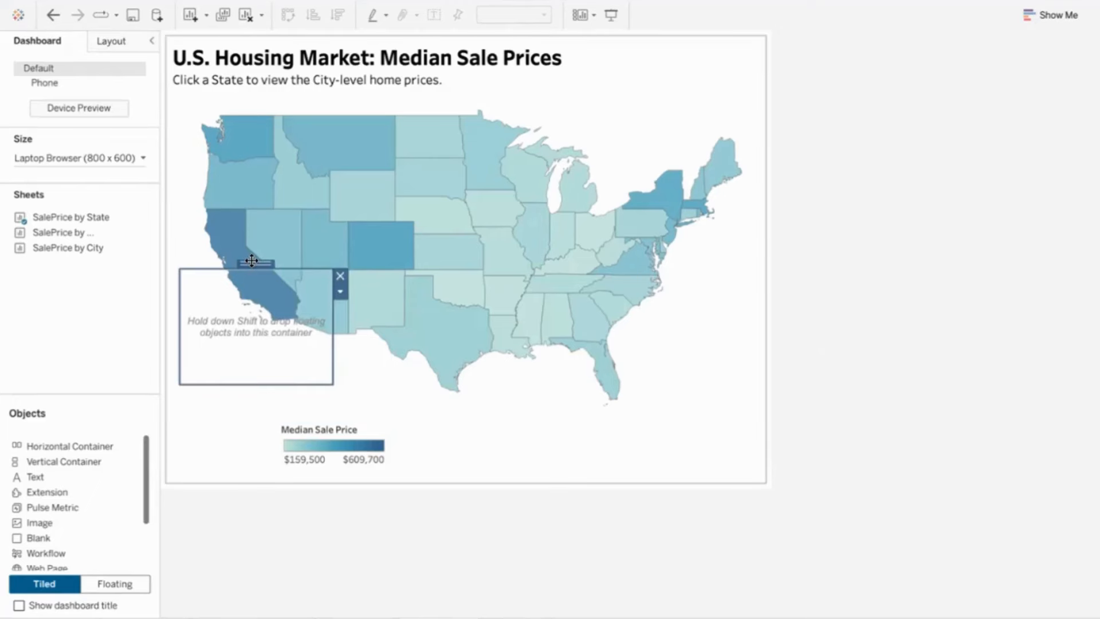
{"action": "left_click_drag", "start_coordinate": [252, 266], "coordinate": [243, 363]}
{"action": "left_click_drag", "start_coordinate": [315, 469], "coordinate": [297, 468]}
Move the Median Sale Price legend clear of the floating container, then widen the container up to the legend and nudge it down.
{"action": "left_click", "coordinate": [338, 427]}
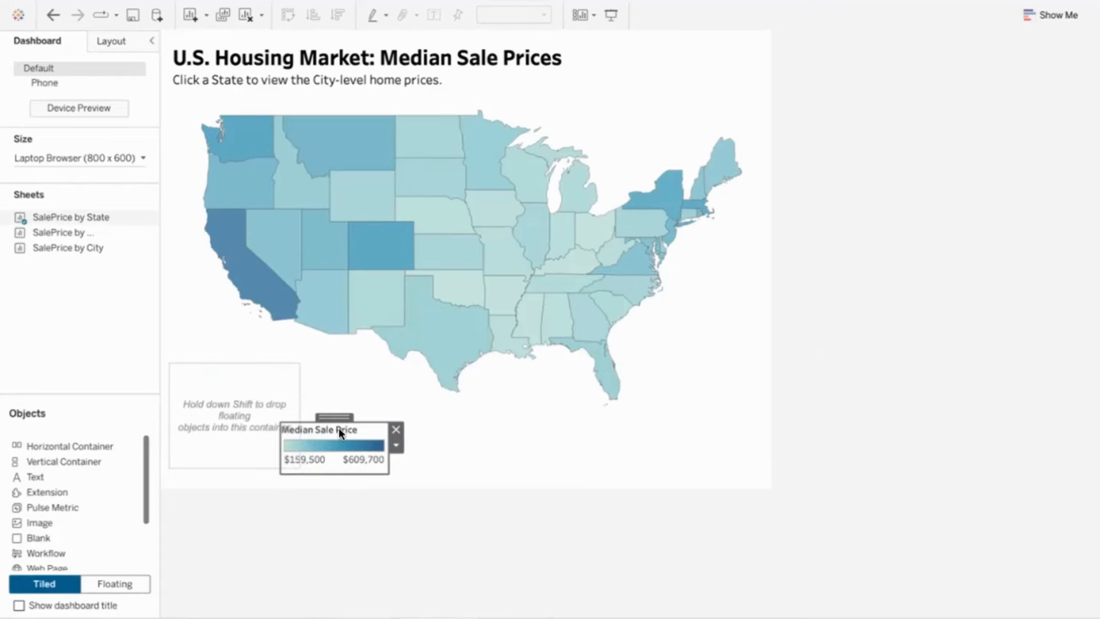
{"action": "left_click_drag", "start_coordinate": [338, 420], "coordinate": [369, 417]}
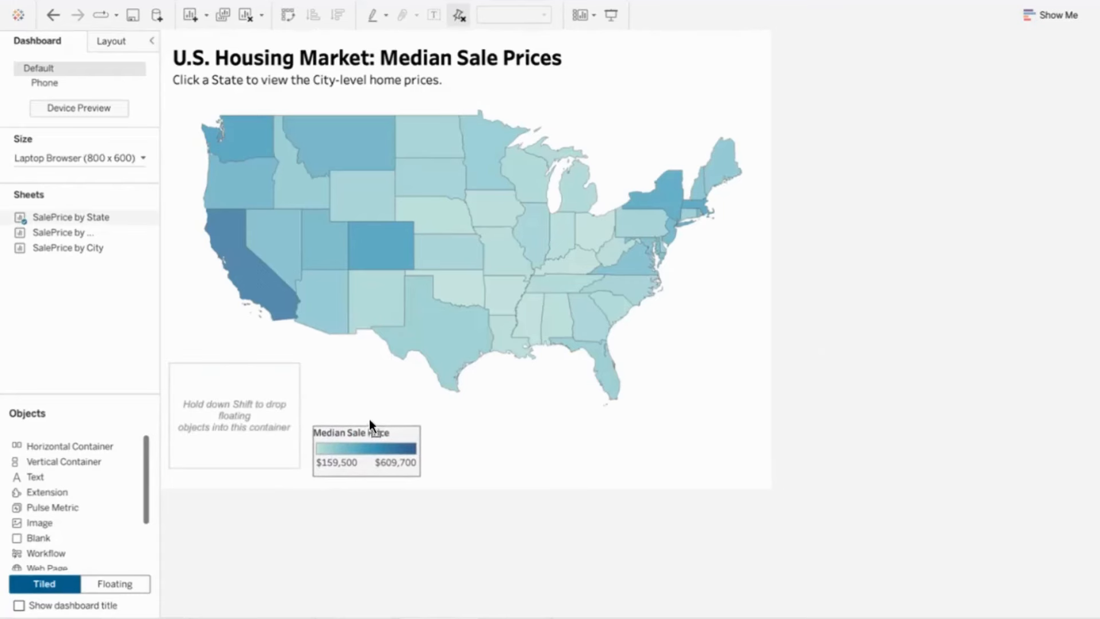
{"action": "left_click", "coordinate": [288, 387]}
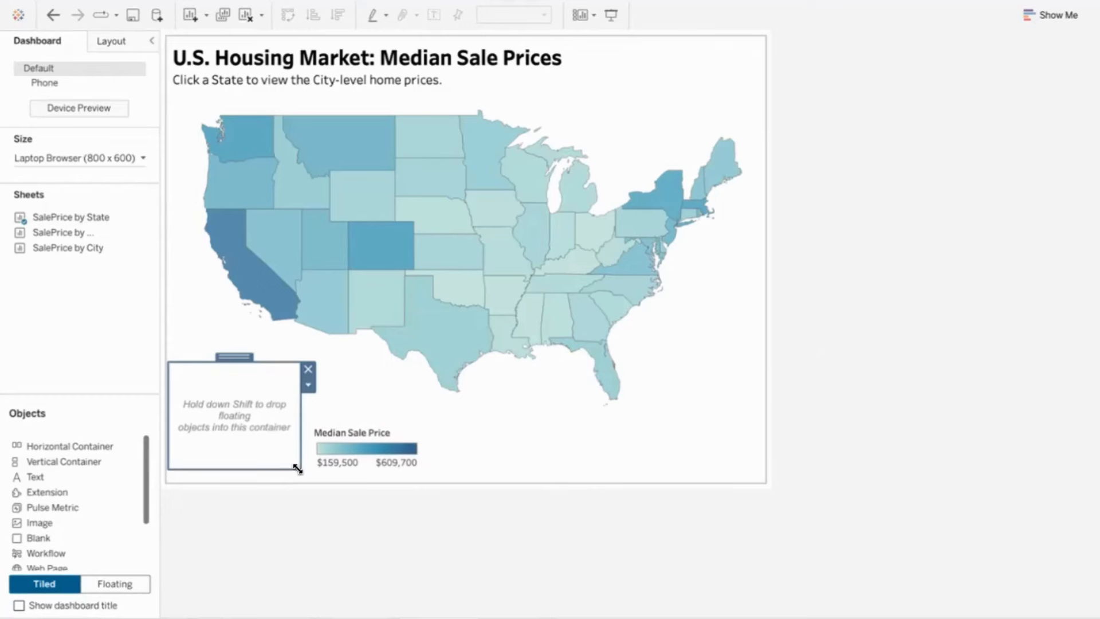
{"action": "left_click_drag", "start_coordinate": [299, 468], "coordinate": [308, 471]}
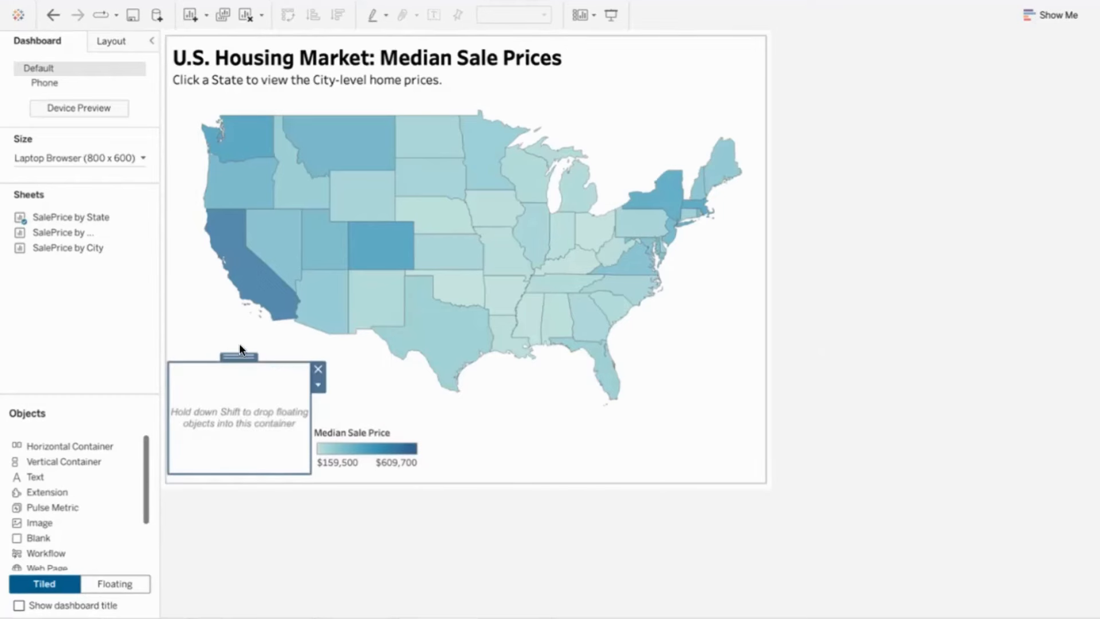
{"action": "left_click", "coordinate": [339, 445]}
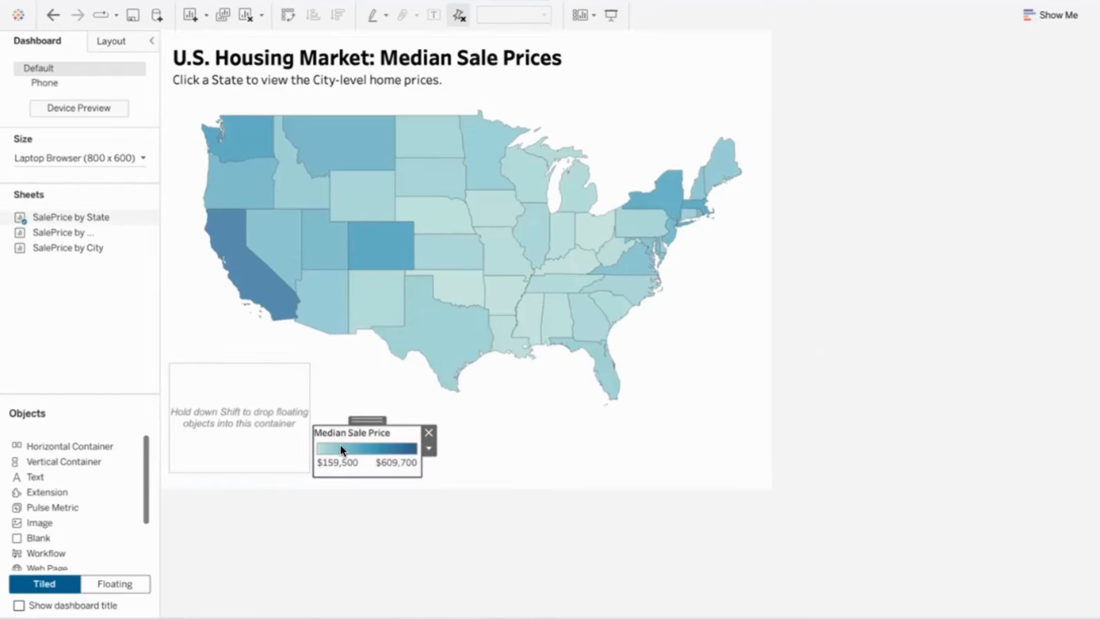
{"action": "left_click", "coordinate": [242, 364]}
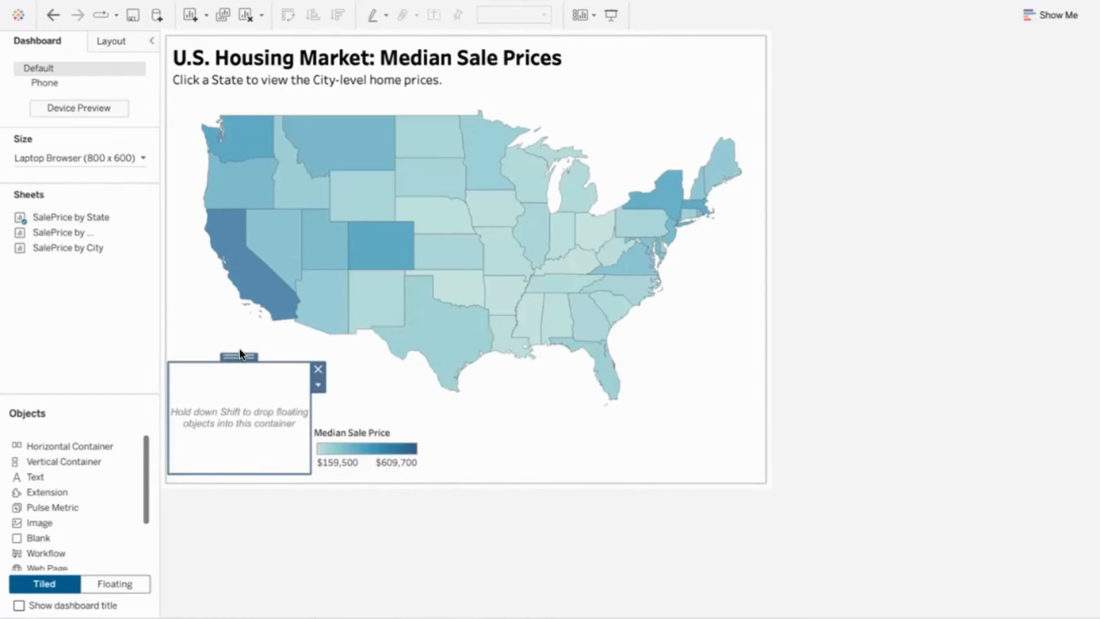
{"action": "left_click_drag", "start_coordinate": [240, 359], "coordinate": [241, 365]}
{"action": "left_click", "coordinate": [328, 439]}
{"action": "left_click", "coordinate": [267, 444]}
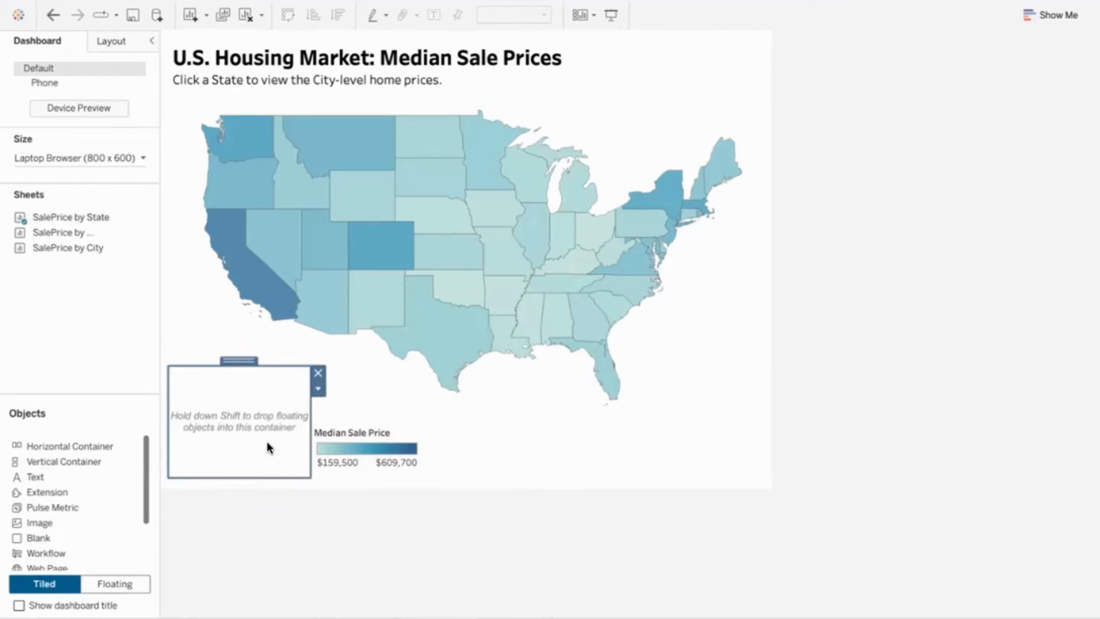
Place the Hawaii map sheet inside the floating container and hide its title.
{"action": "left_click_drag", "start_coordinate": [51, 231], "coordinate": [208, 396]}
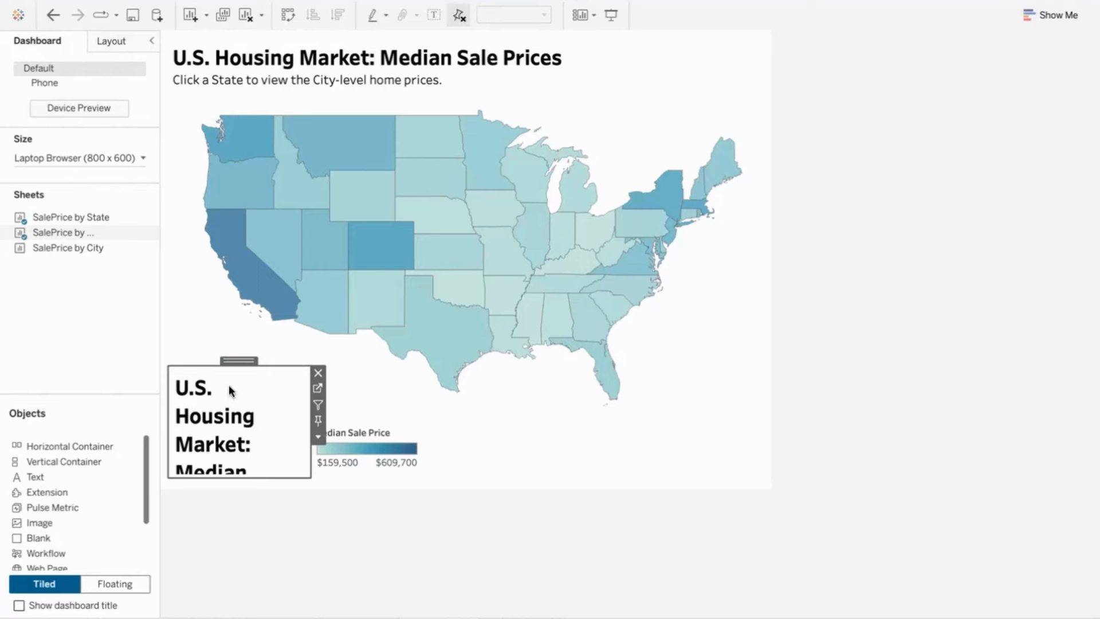
{"action": "left_click", "coordinate": [318, 438]}
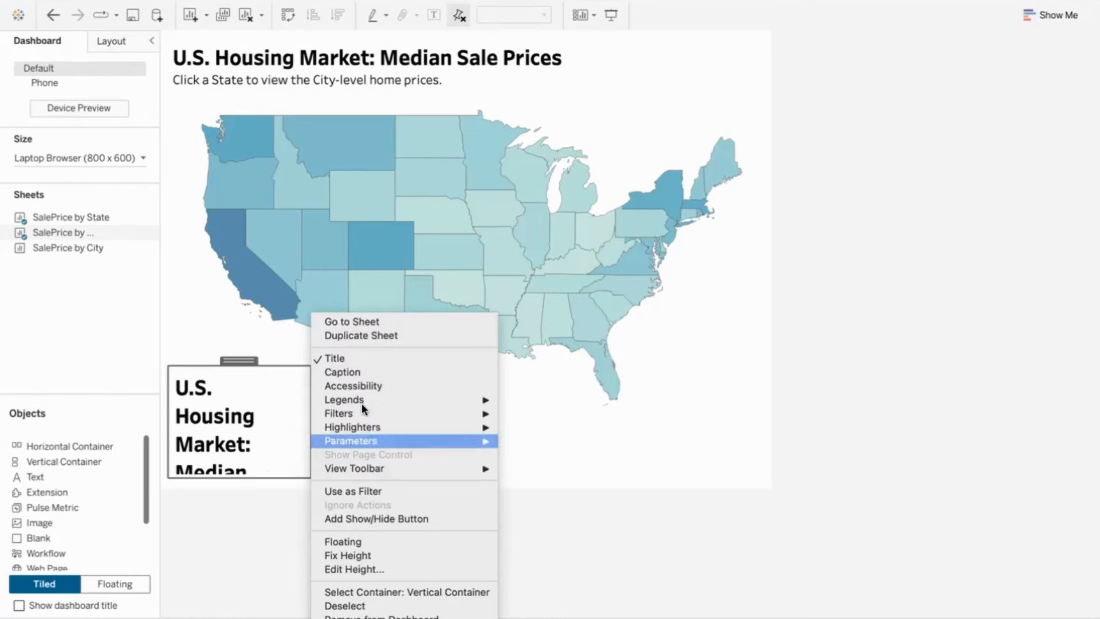
{"action": "left_click", "coordinate": [384, 359]}
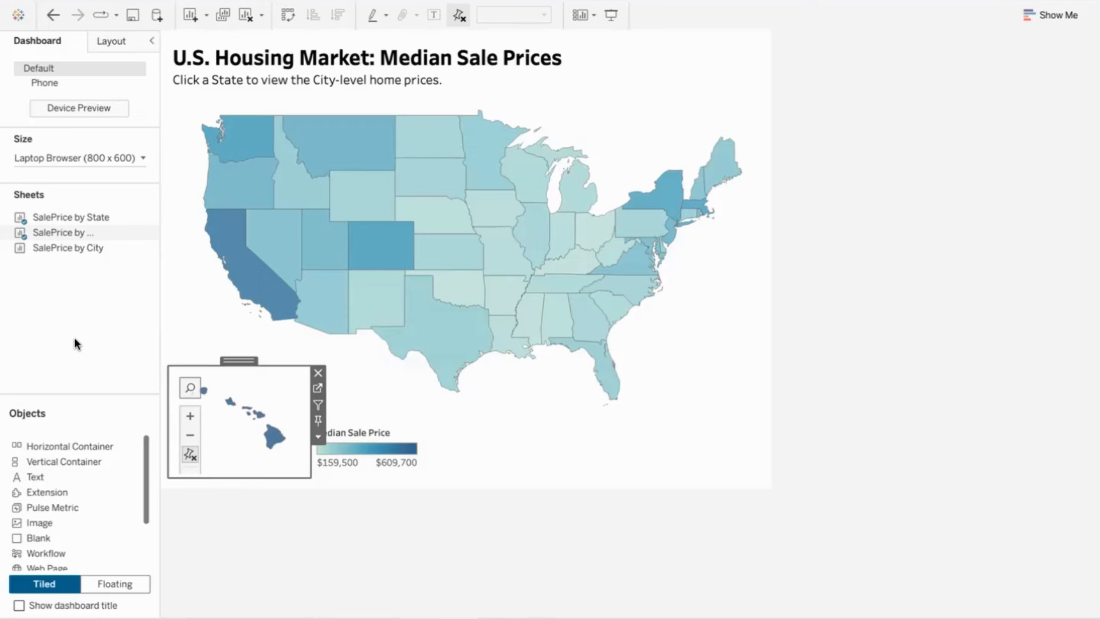
Move the Median Sale Price legend to the dashboard's upper-right corner beside the title and widen it.
{"action": "key", "text": "Escape"}
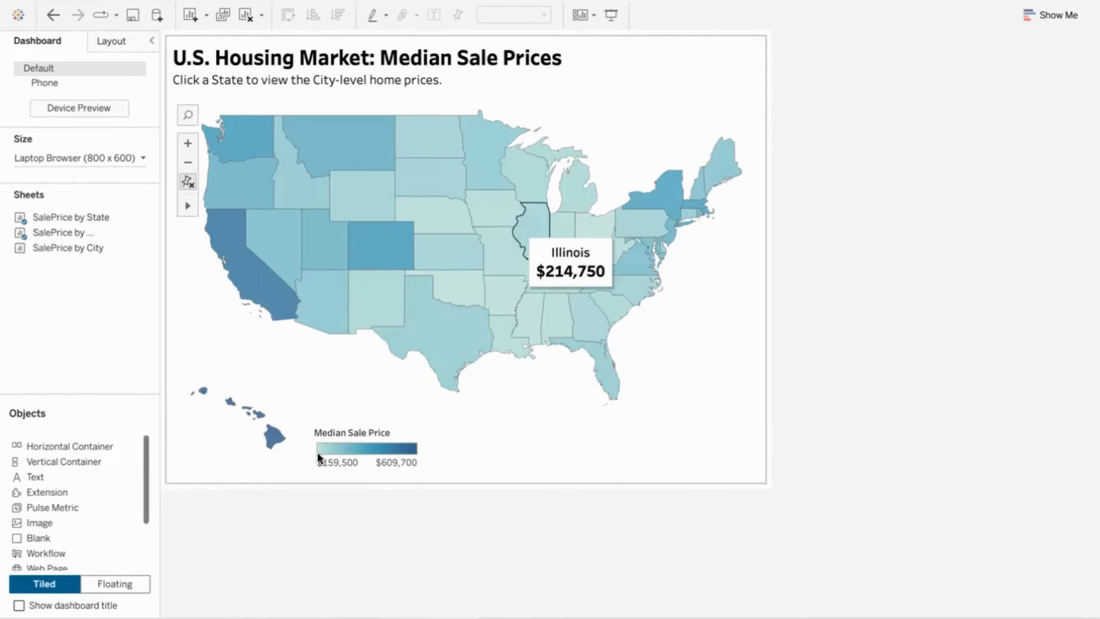
{"action": "left_click", "coordinate": [350, 437]}
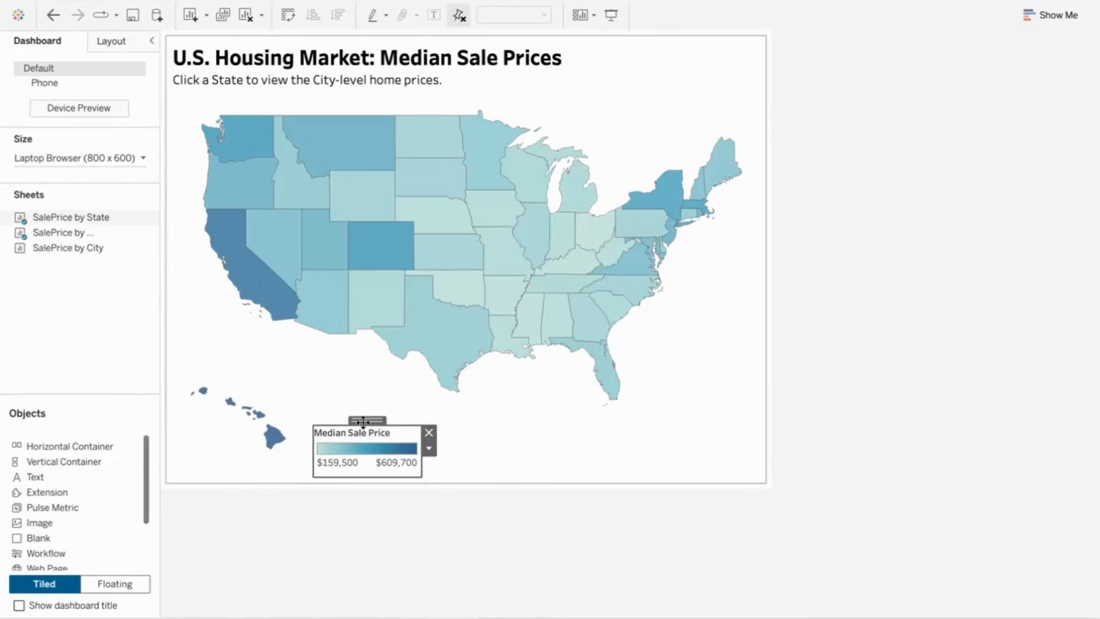
{"action": "left_click_drag", "start_coordinate": [363, 418], "coordinate": [688, 51]}
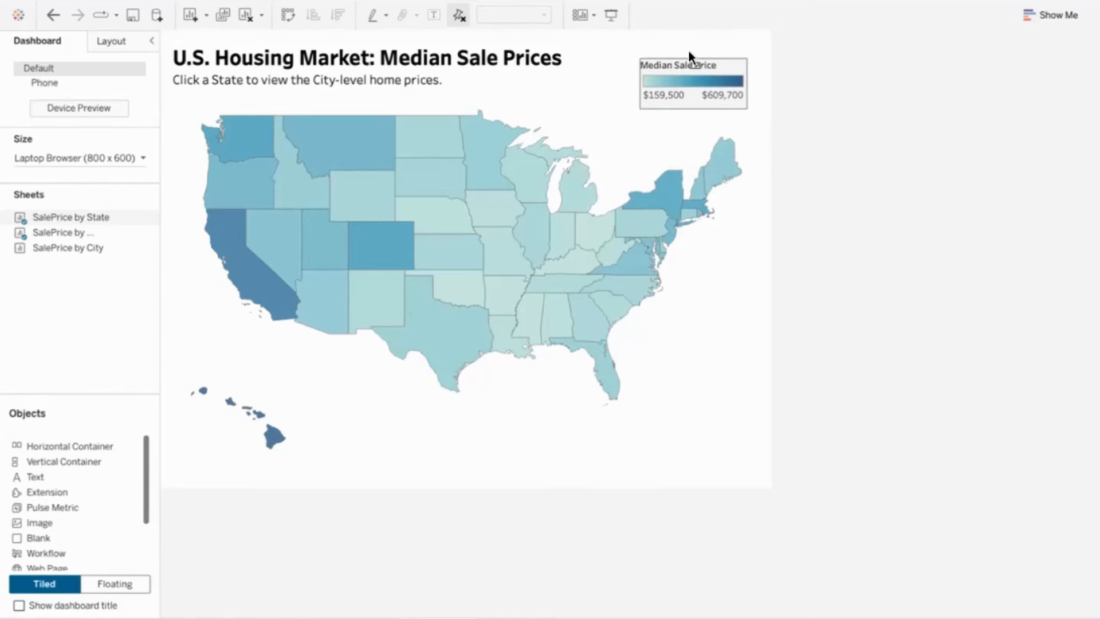
{"action": "left_click_drag", "start_coordinate": [625, 83], "coordinate": [616, 84]}
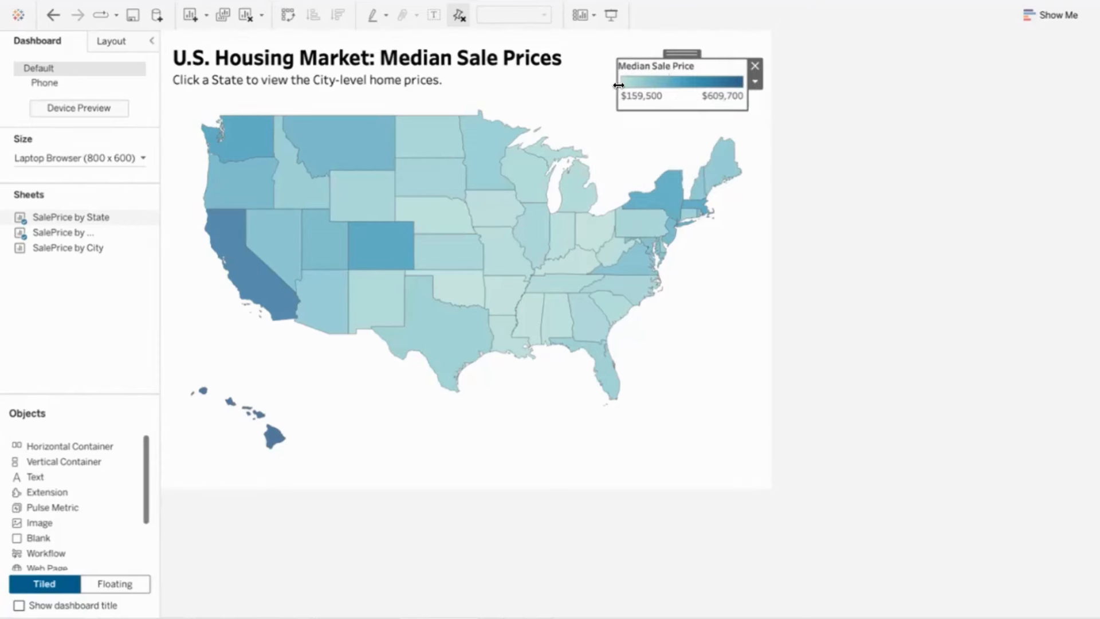
{"action": "left_click_drag", "start_coordinate": [679, 48], "coordinate": [677, 60]}
{"action": "left_click_drag", "start_coordinate": [685, 64], "coordinate": [686, 63]}
{"action": "left_click", "coordinate": [858, 201]}
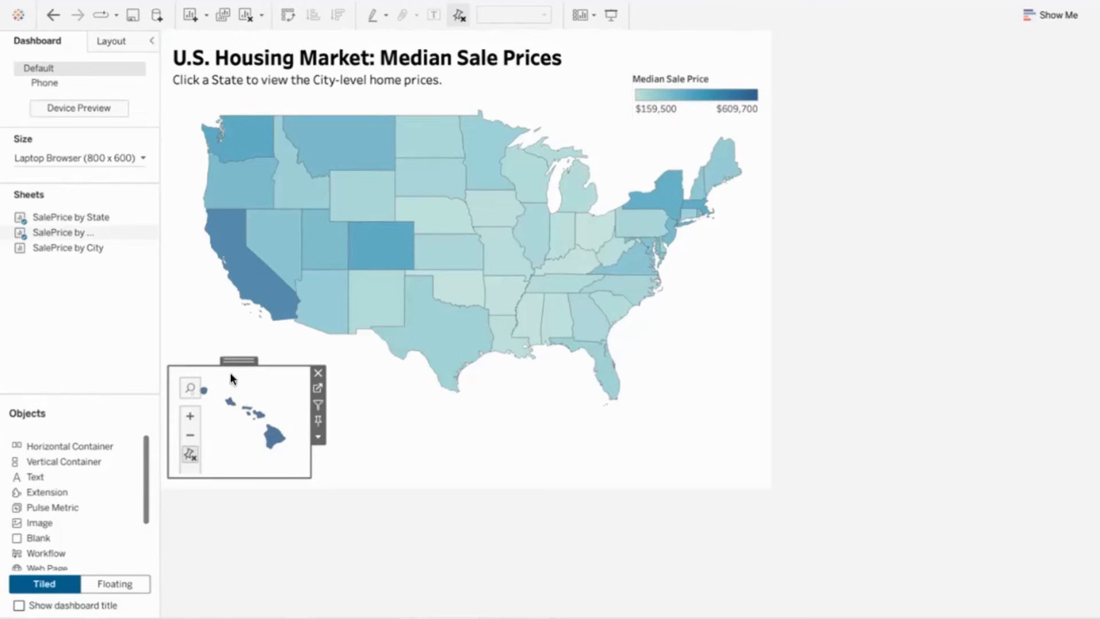
Try to reposition the Hawaii map near the area below California, undoing each attempt.
{"action": "left_click_drag", "start_coordinate": [236, 355], "coordinate": [259, 346]}
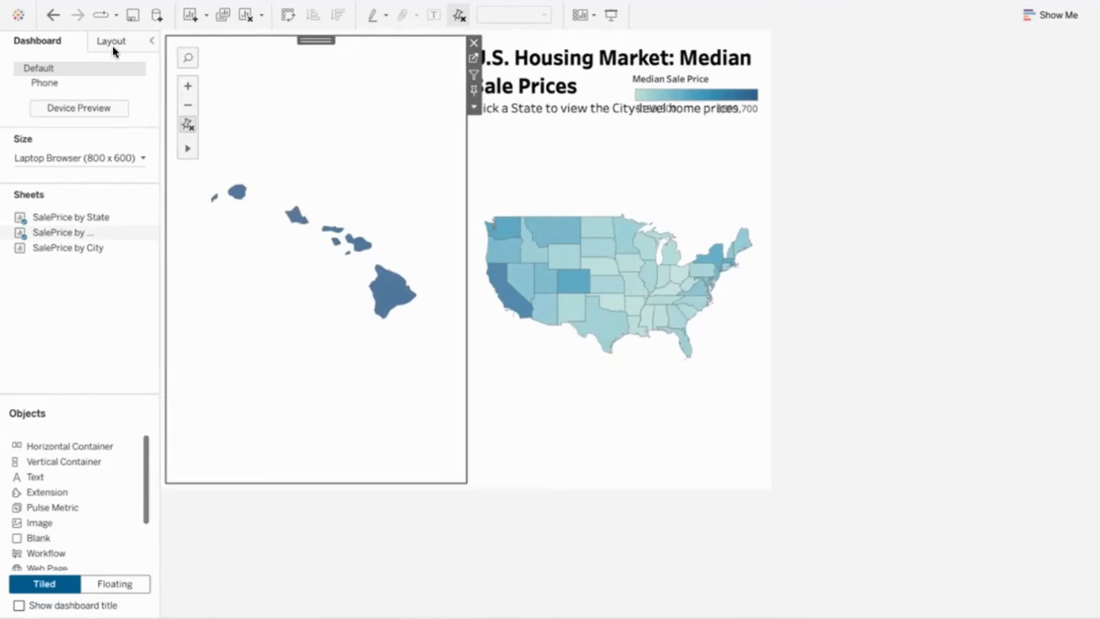
{"action": "left_click", "coordinate": [52, 14]}
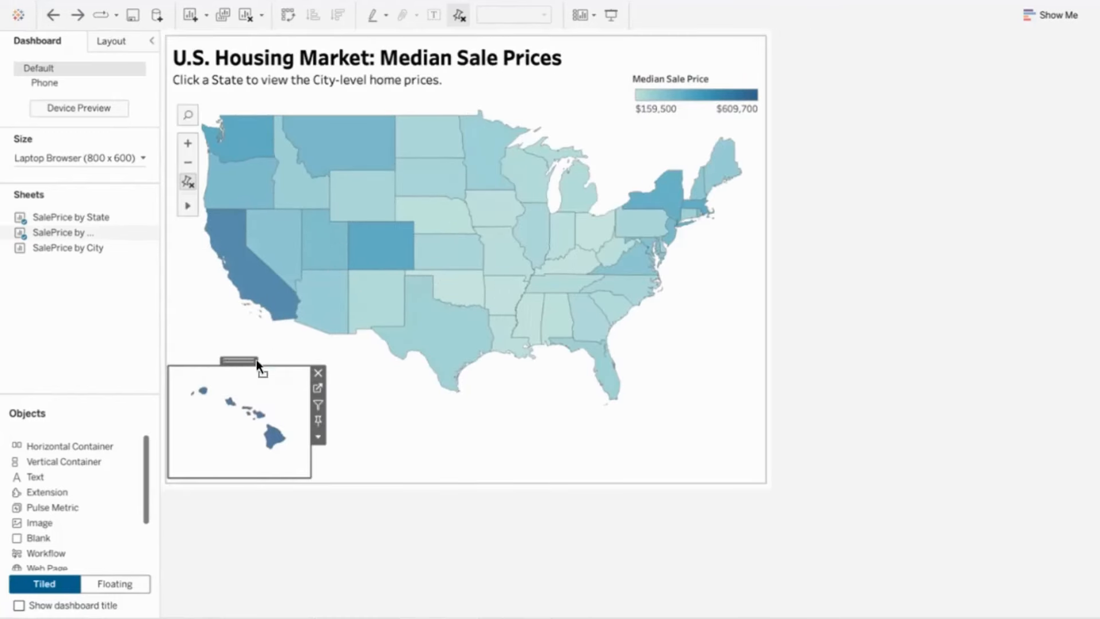
{"action": "left_click_drag", "start_coordinate": [256, 359], "coordinate": [216, 361]}
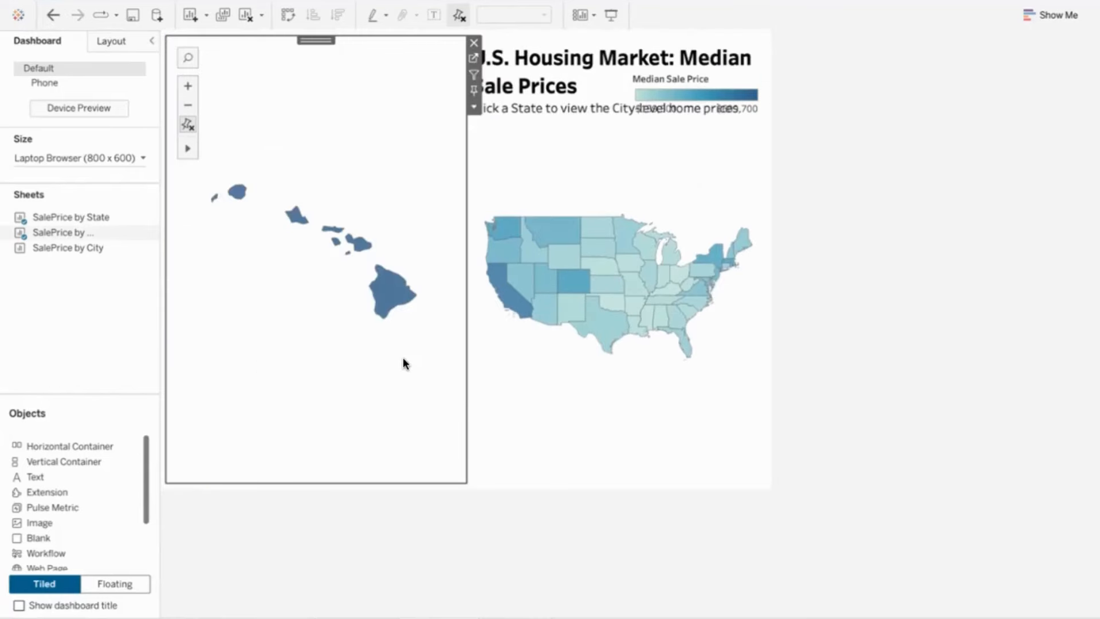
{"action": "key", "text": "ctrl+z"}
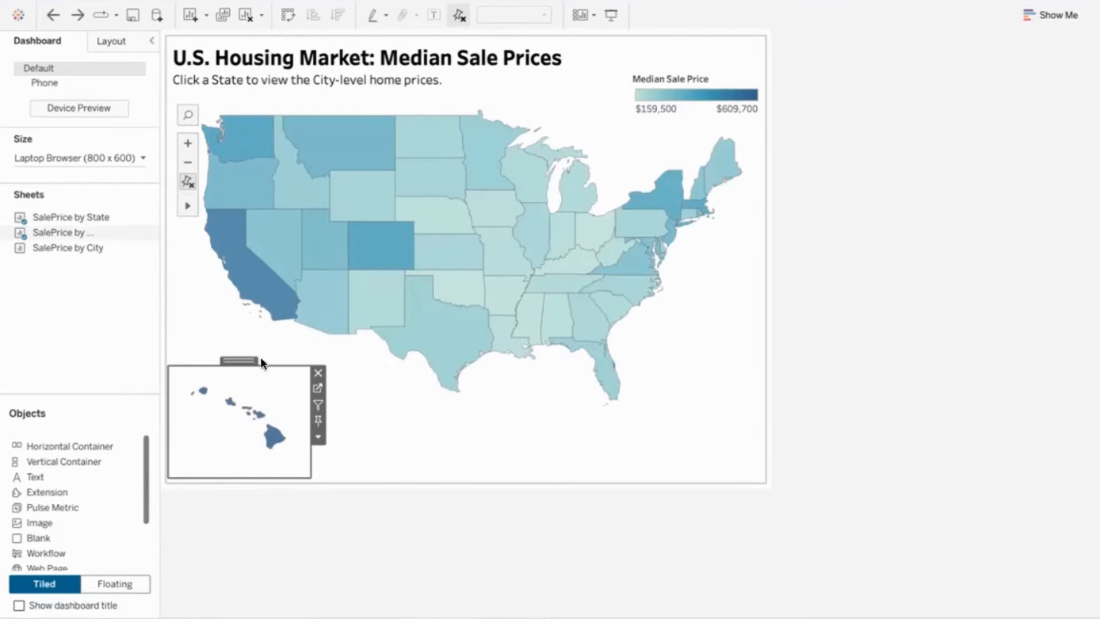
Move the floating Hawaii map up and to the right, just below California and Arizona, at about x 75, y 398.
{"action": "left_click_drag", "start_coordinate": [232, 361], "coordinate": [280, 324]}
{"action": "left_click", "coordinate": [356, 583]}
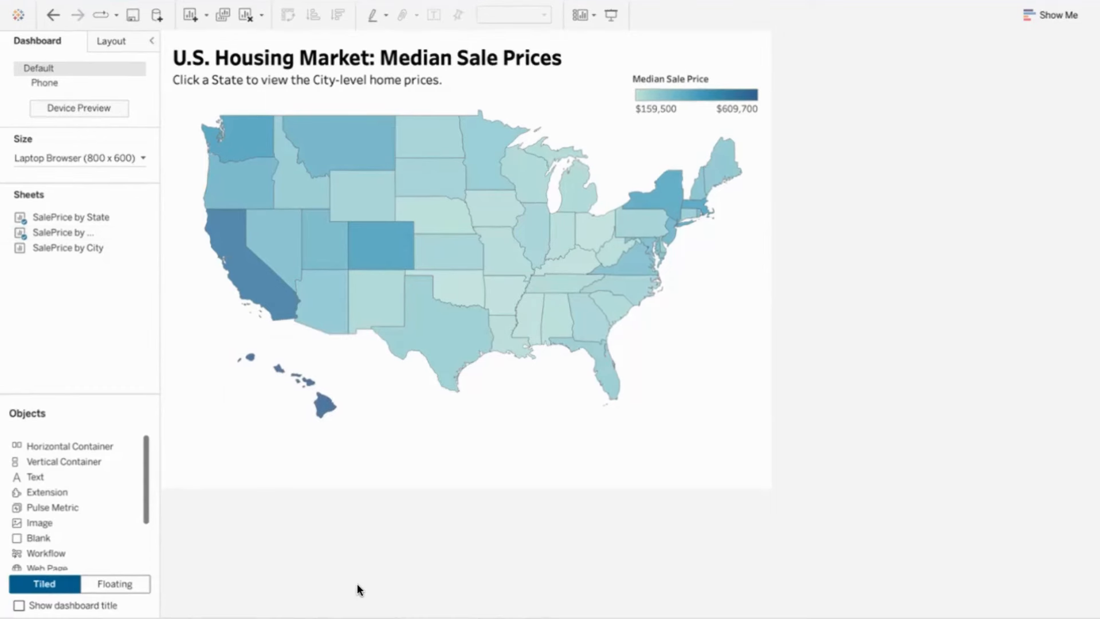
Try a solid border around the floating Hawaii map, and undo it.
{"action": "left_click", "coordinate": [315, 361]}
{"action": "left_click", "coordinate": [105, 42]}
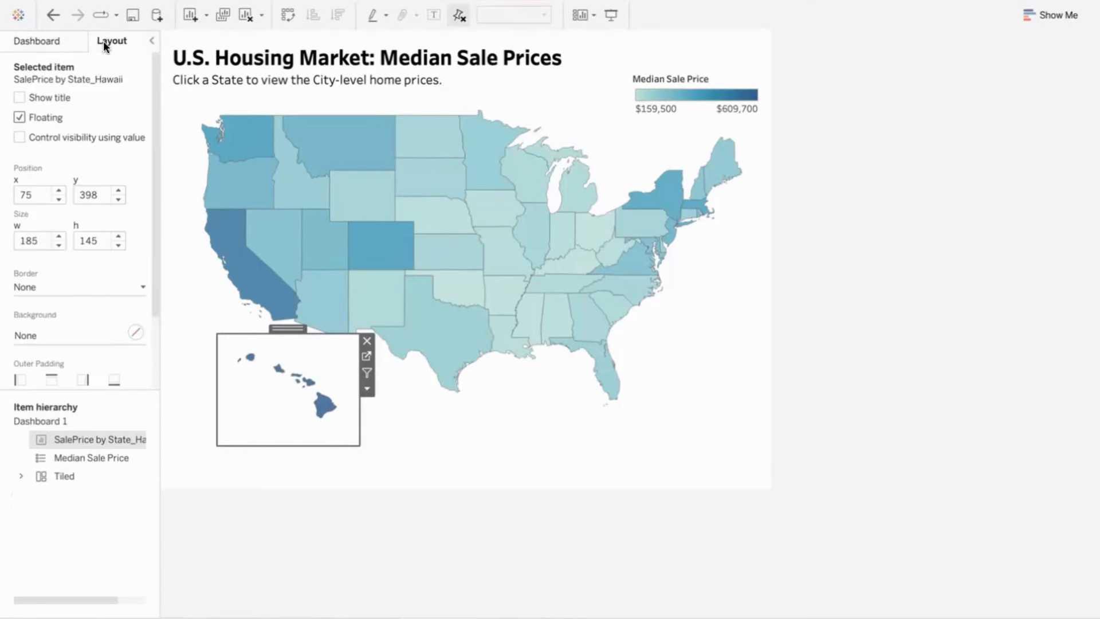
{"action": "scroll", "coordinate": [83, 321], "scroll_direction": "down", "scroll_amount": 1}
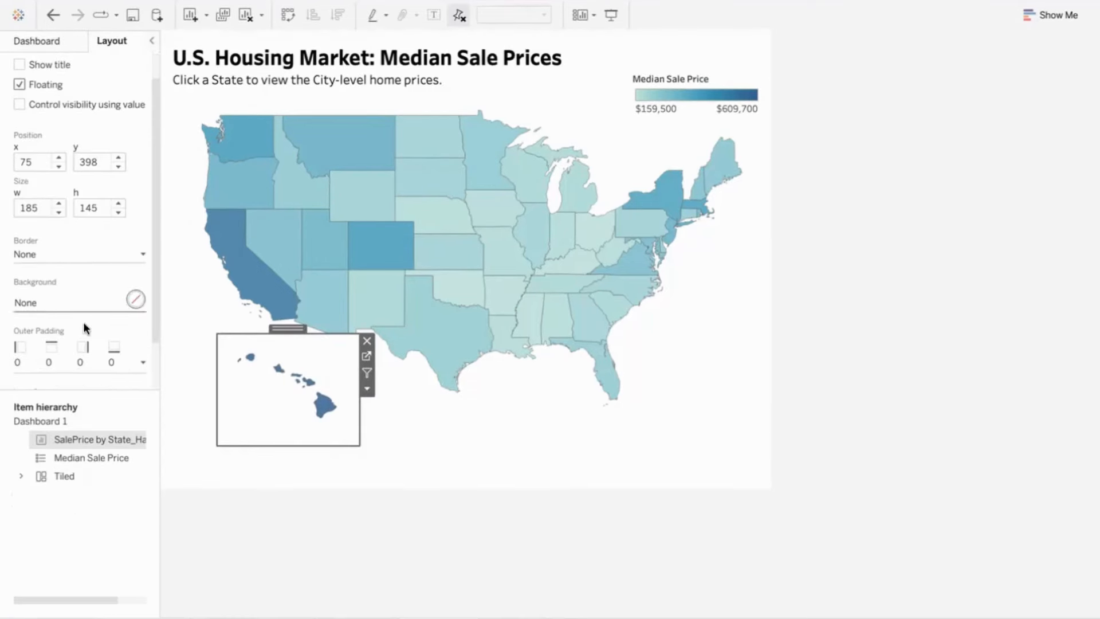
{"action": "left_click", "coordinate": [81, 252]}
{"action": "left_click", "coordinate": [81, 282]}
{"action": "left_click", "coordinate": [272, 531]}
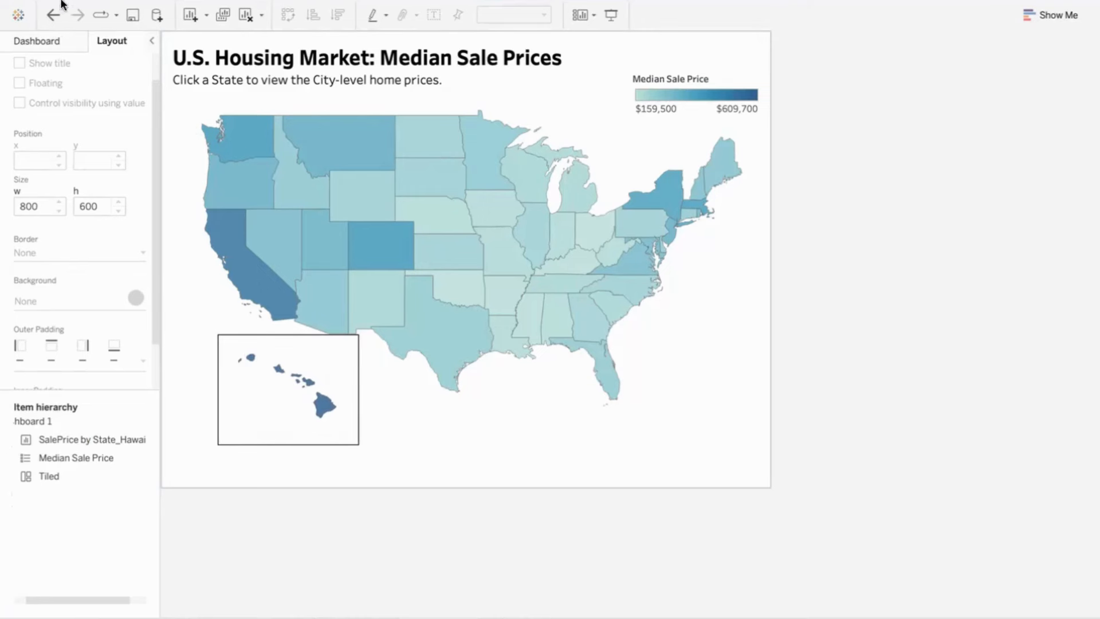
{"action": "left_click", "coordinate": [53, 15]}
{"action": "left_click", "coordinate": [303, 545]}
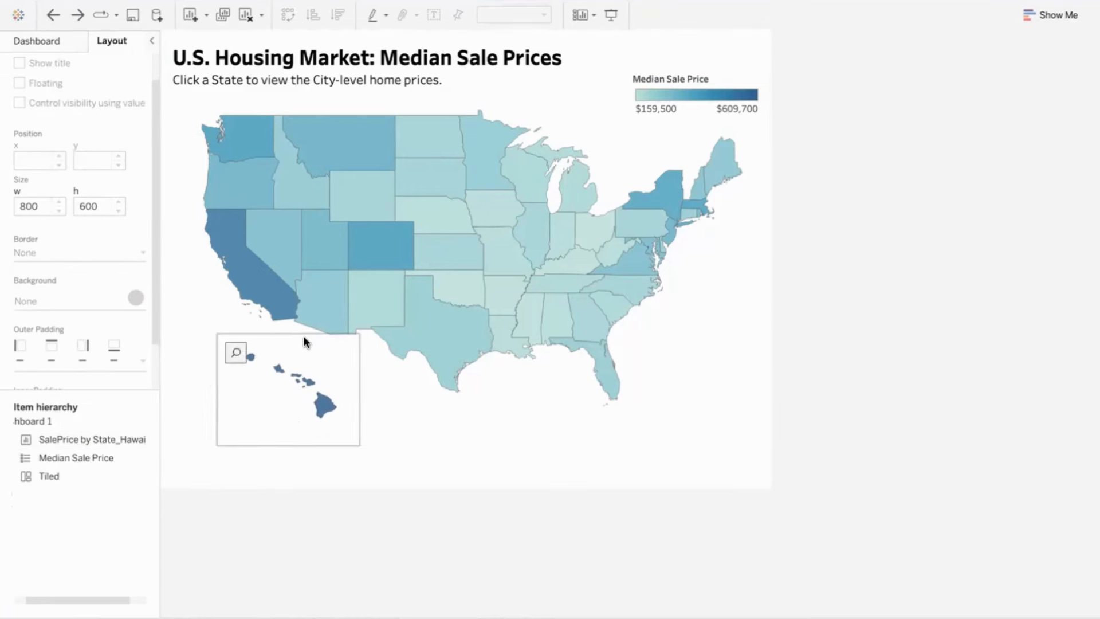
{"action": "mouse_move", "coordinate": [311, 396]}
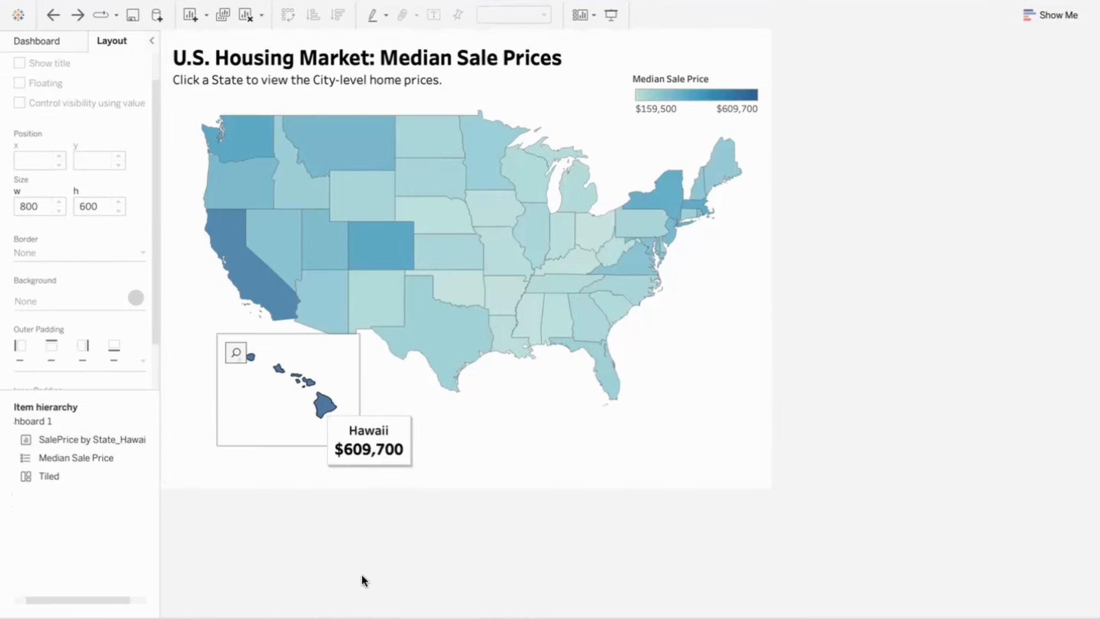
{"action": "left_click", "coordinate": [36, 40]}
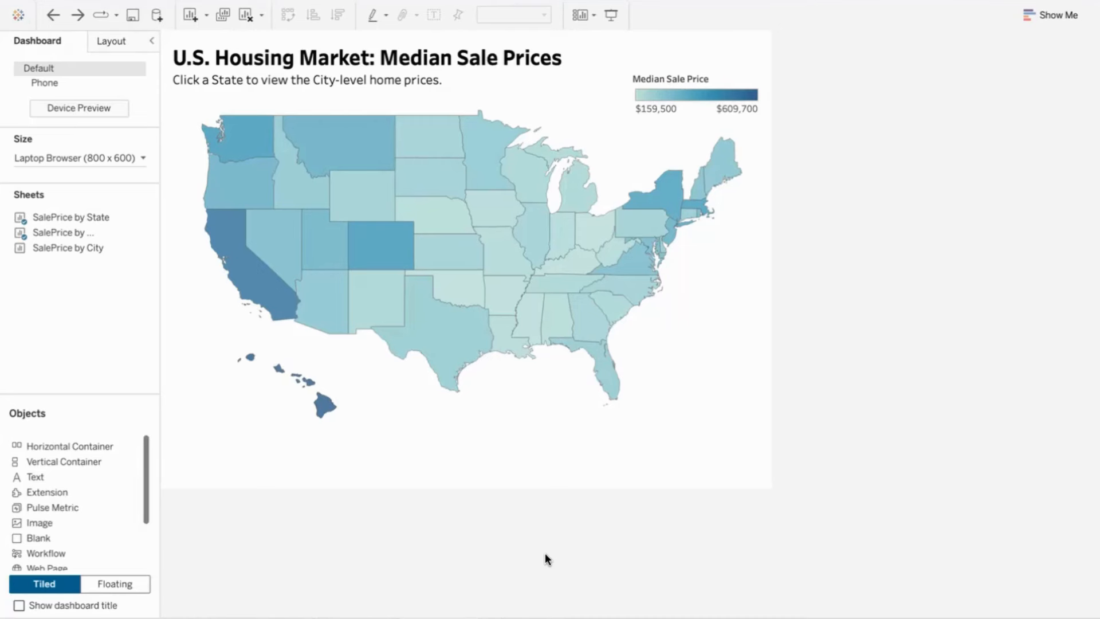
Create a parameter action named "Dynamic Zone Action" with Dashboard 1 as the source, covering both the state and Hawaii map sheets.
{"action": "left_click", "coordinate": [754, 349]}
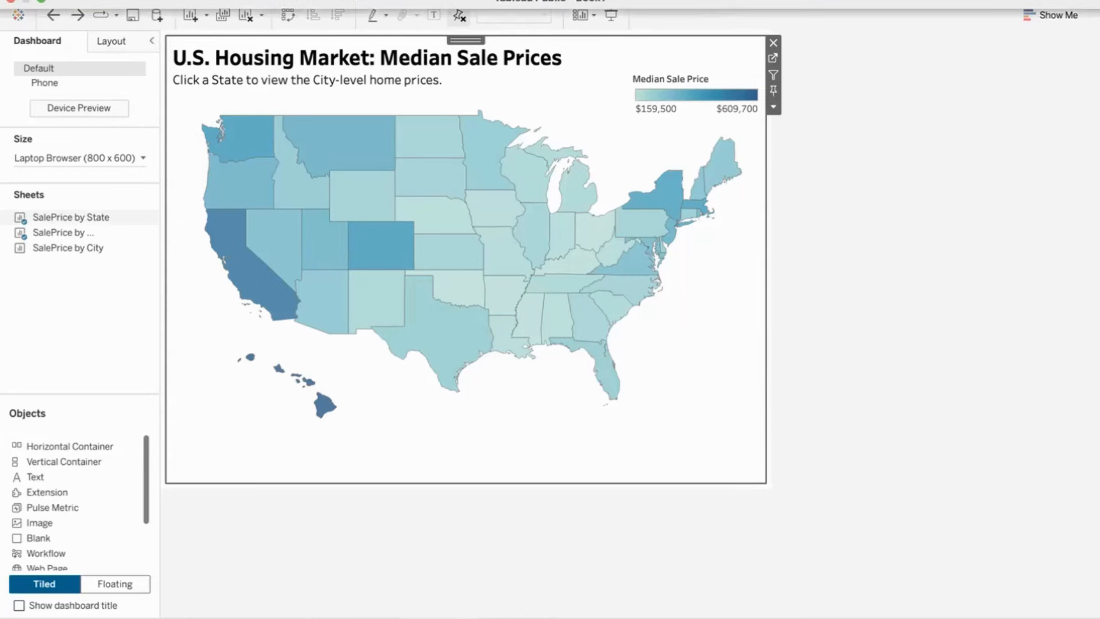
{"action": "left_click", "coordinate": [201, 2]}
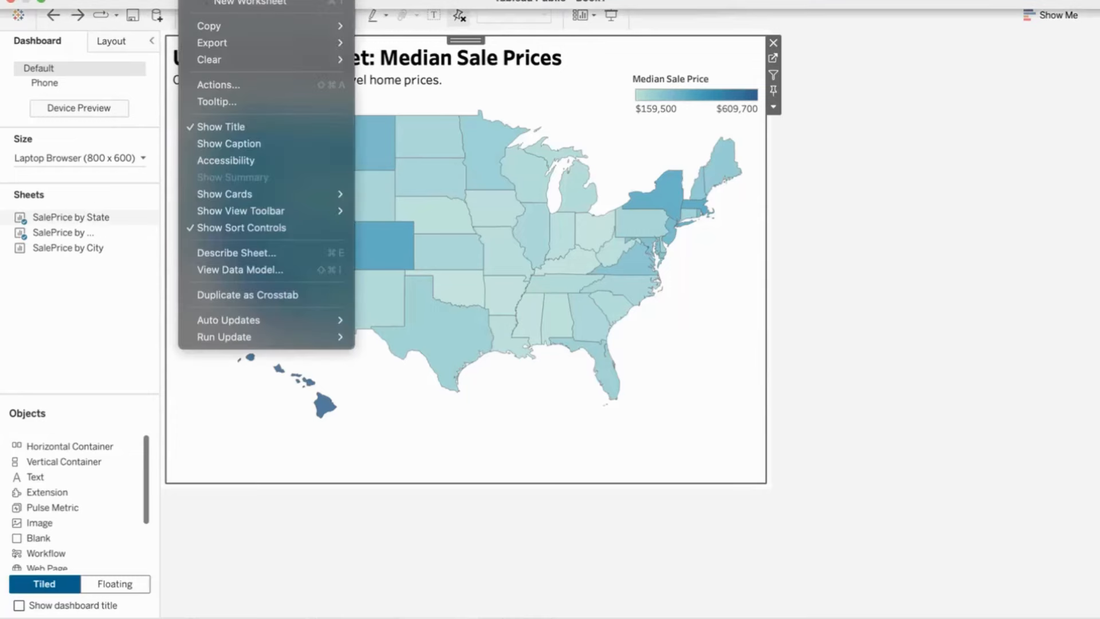
{"action": "left_click", "coordinate": [232, 84]}
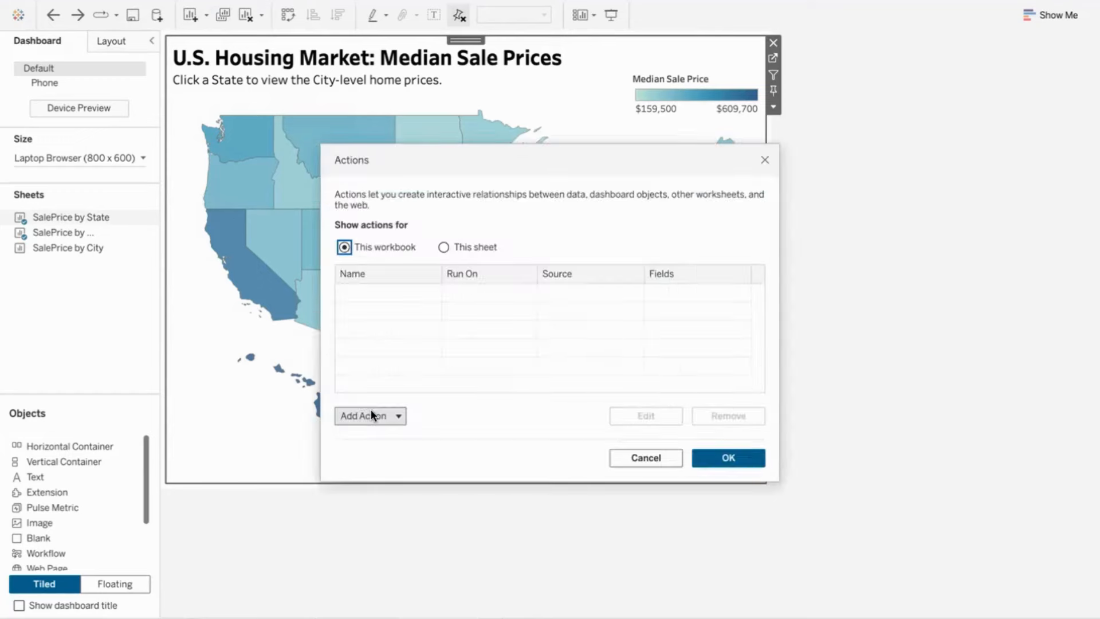
{"action": "left_click", "coordinate": [371, 415]}
{"action": "left_click", "coordinate": [379, 373]}
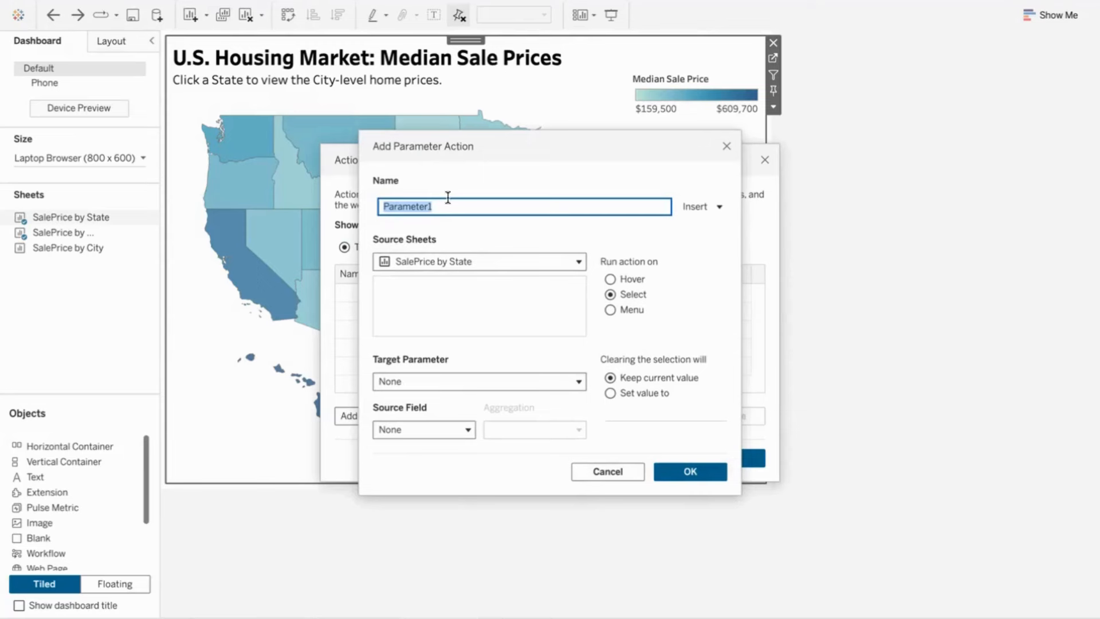
{"action": "type", "text": "Dynamic Zone Action"}
{"action": "left_click", "coordinate": [455, 259]}
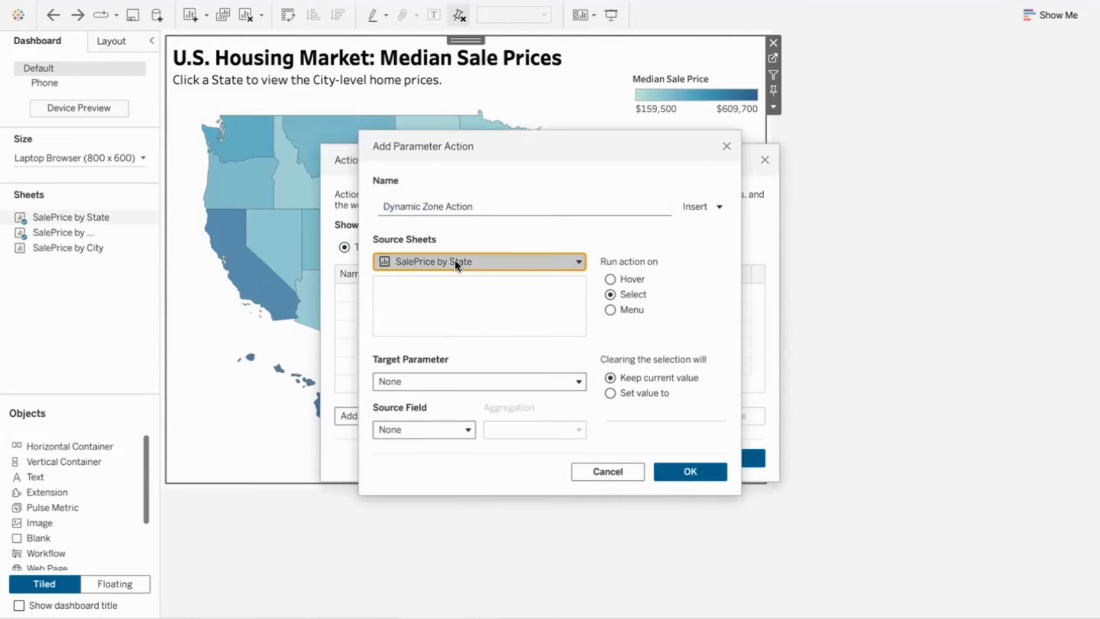
{"action": "left_click", "coordinate": [453, 348]}
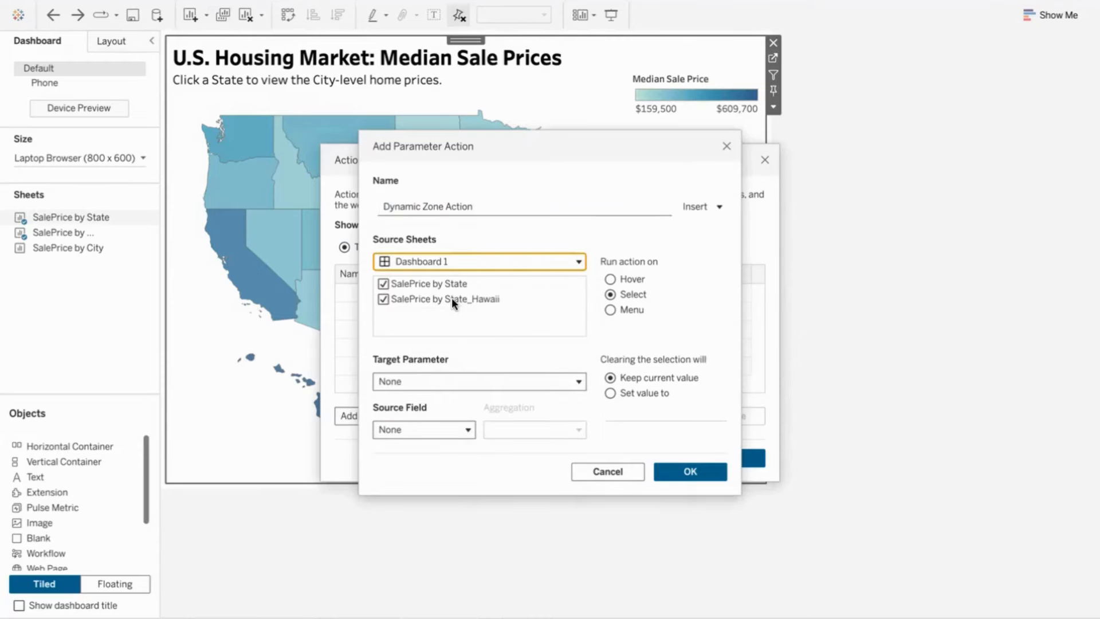
Target "Hide zone with parameter" from the "Calc for dynamic zone visibility" field, with clearing the selection setting the value to False, and save the action.
{"action": "left_click", "coordinate": [439, 380]}
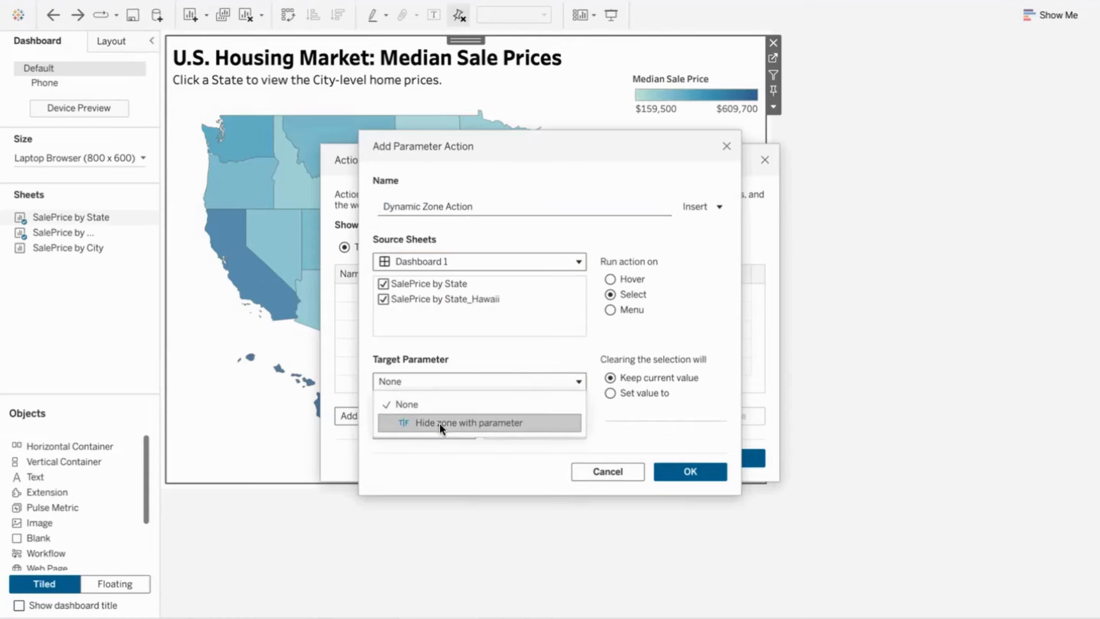
{"action": "left_click", "coordinate": [439, 423]}
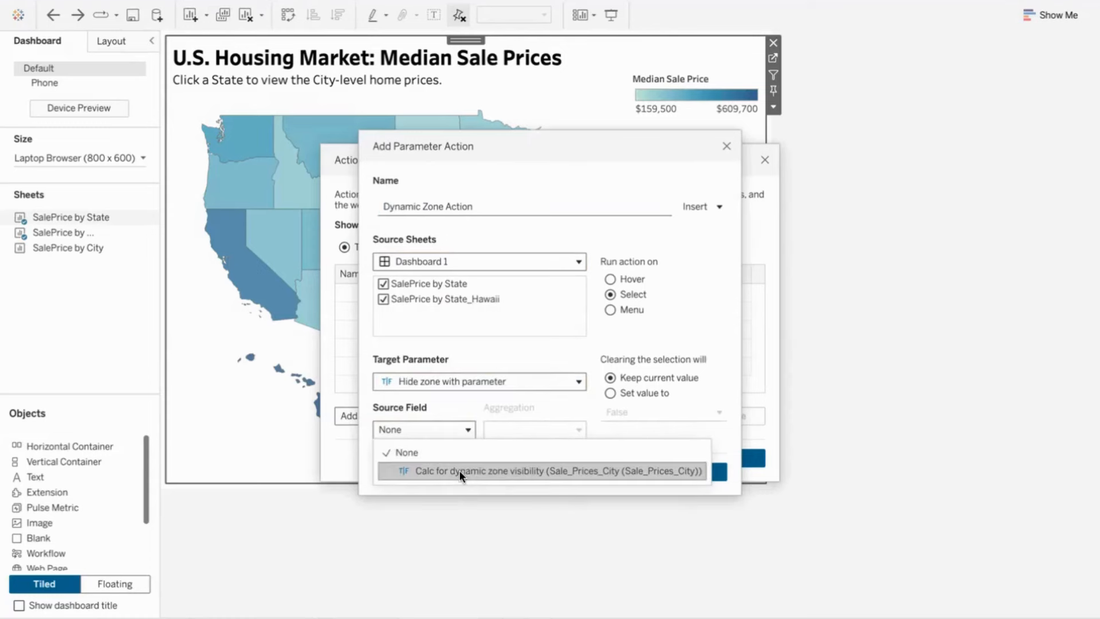
{"action": "key", "text": "Return"}
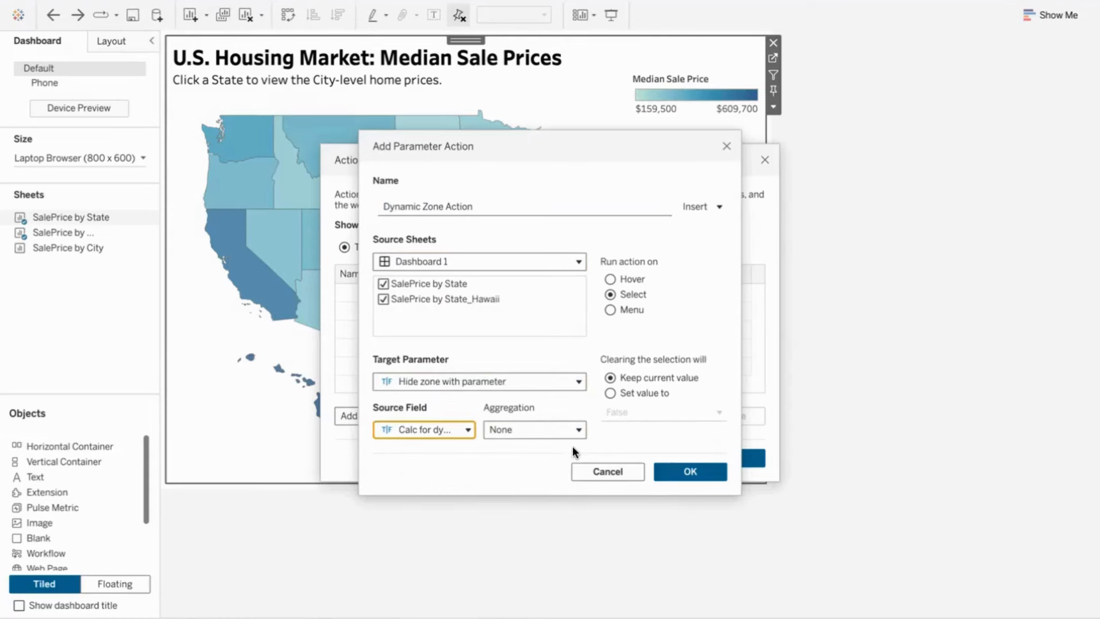
{"action": "left_click", "coordinate": [608, 394]}
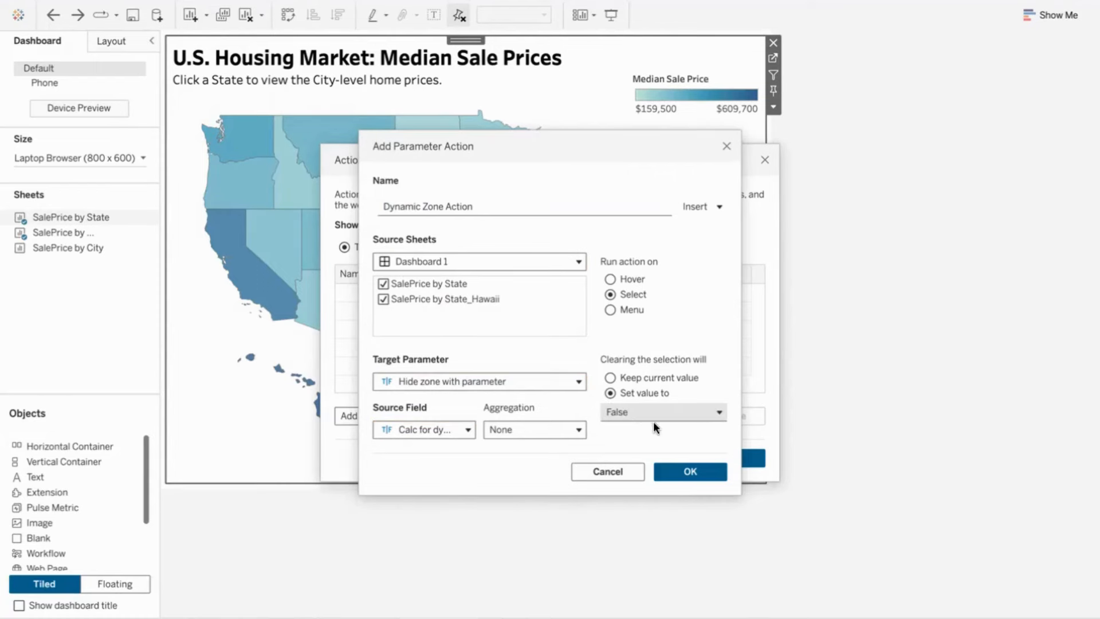
{"action": "left_click", "coordinate": [688, 471]}
{"action": "left_click", "coordinate": [721, 458]}
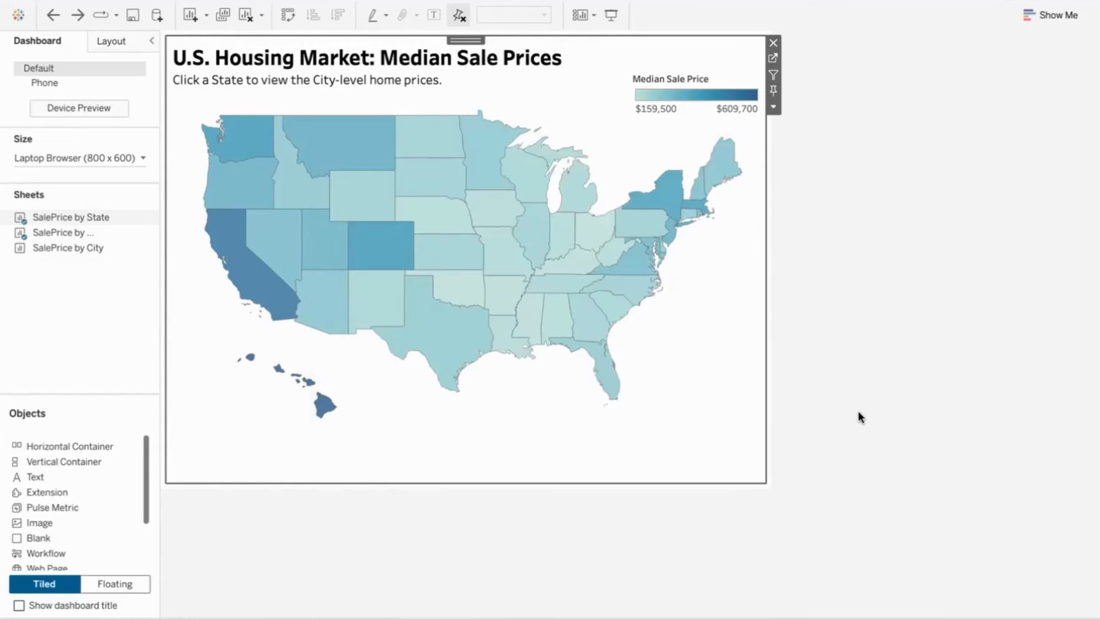
{"action": "left_click", "coordinate": [857, 413]}
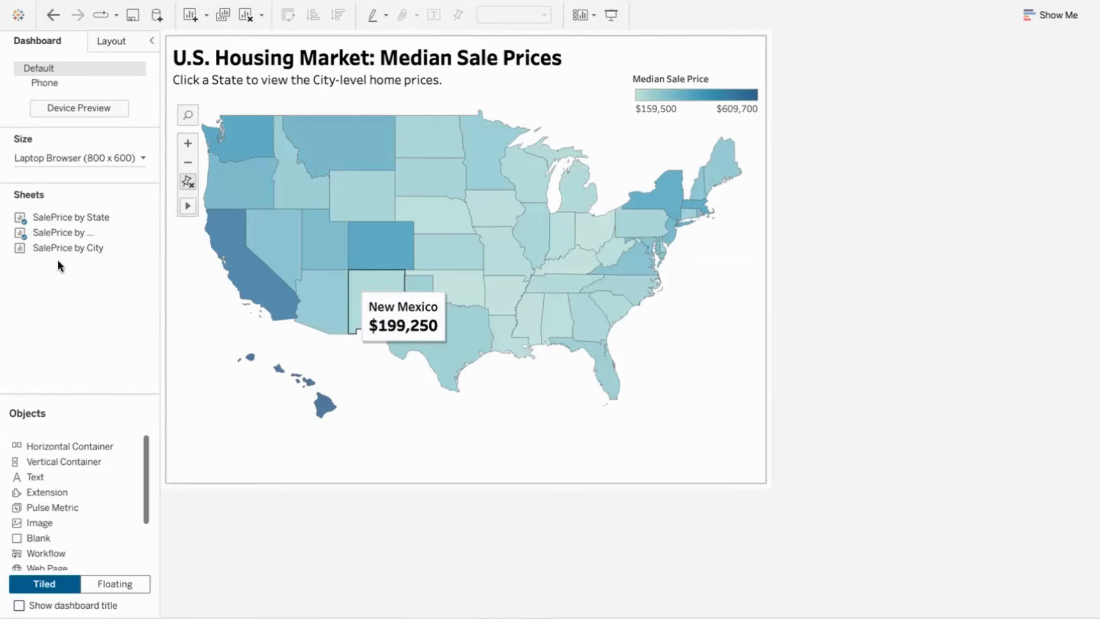
Add the SalePrice by City sheet to the right of the state map, hide its title, and make it floating.
{"action": "left_click_drag", "start_coordinate": [47, 243], "coordinate": [737, 265]}
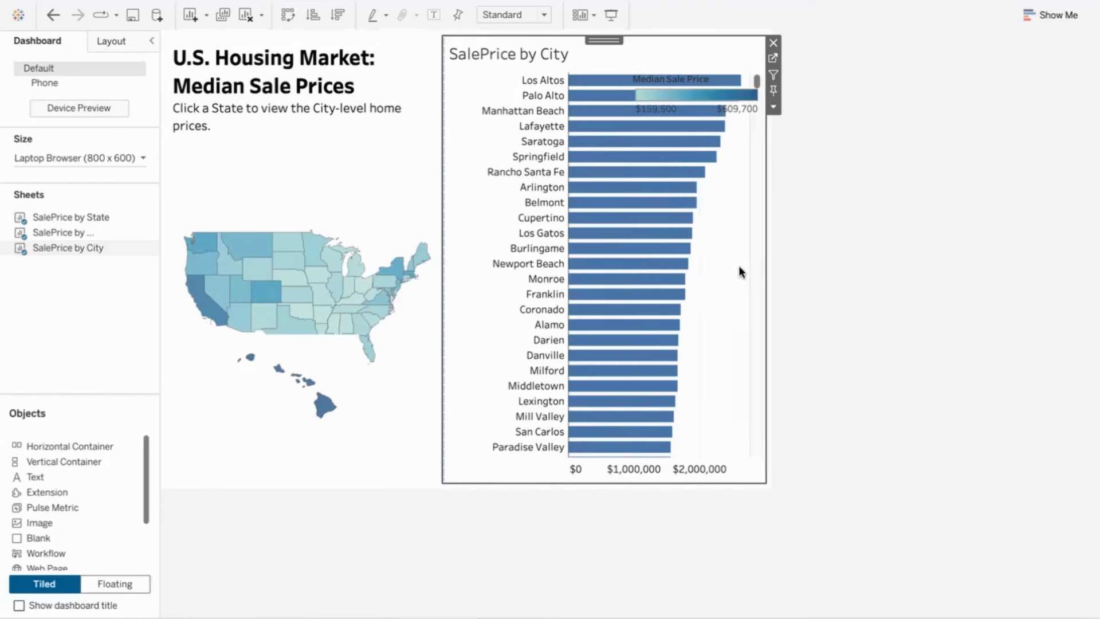
{"action": "left_click", "coordinate": [774, 106]}
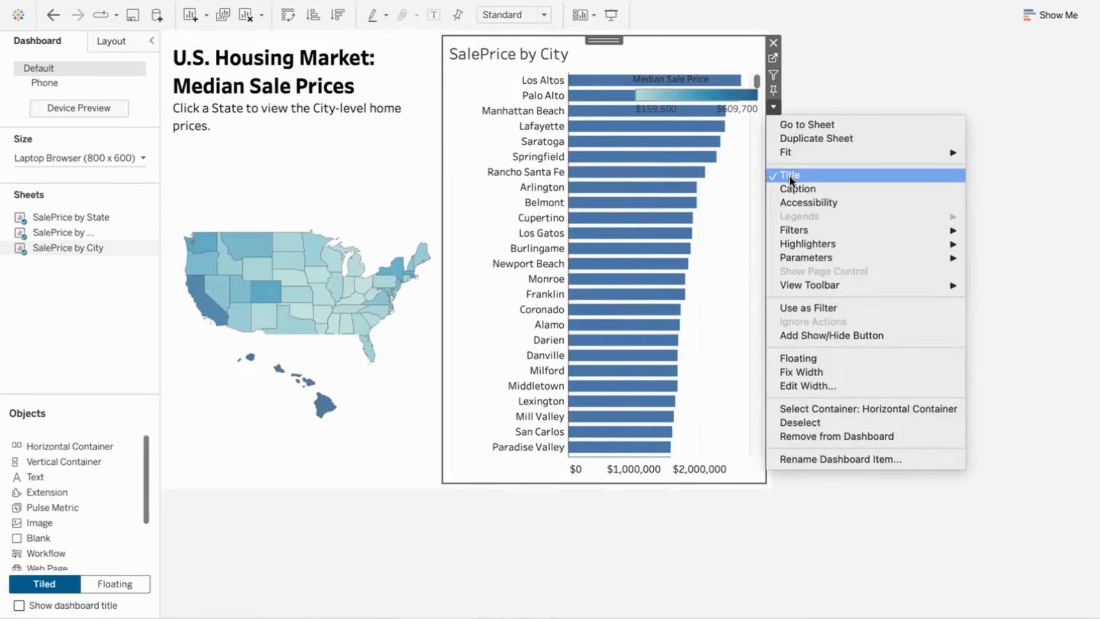
{"action": "left_click", "coordinate": [789, 175]}
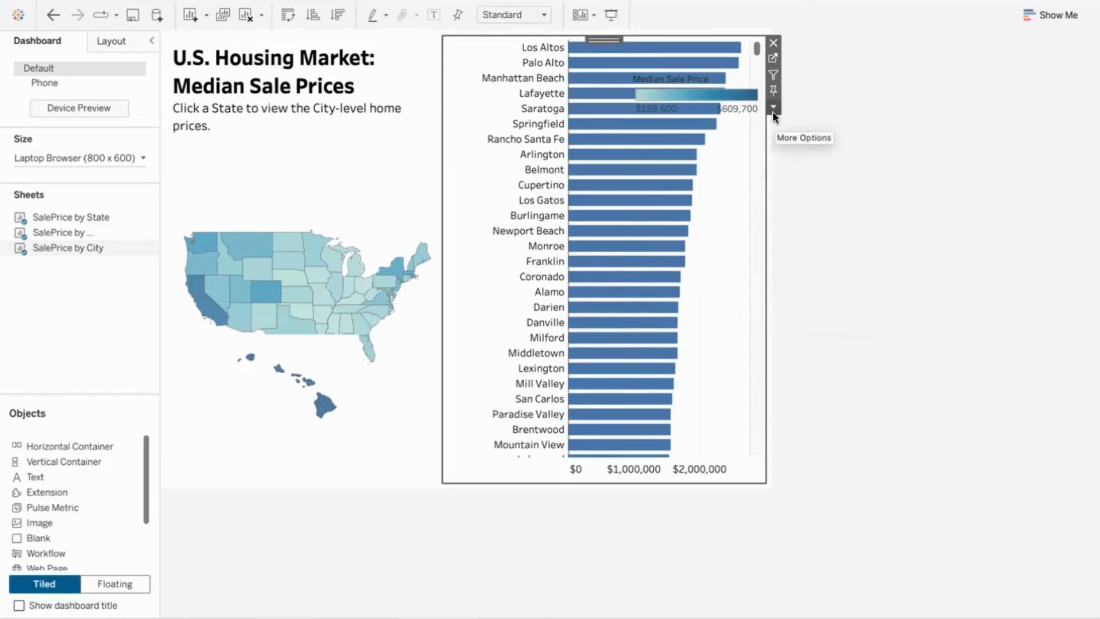
{"action": "left_click", "coordinate": [772, 108]}
{"action": "left_click", "coordinate": [816, 358]}
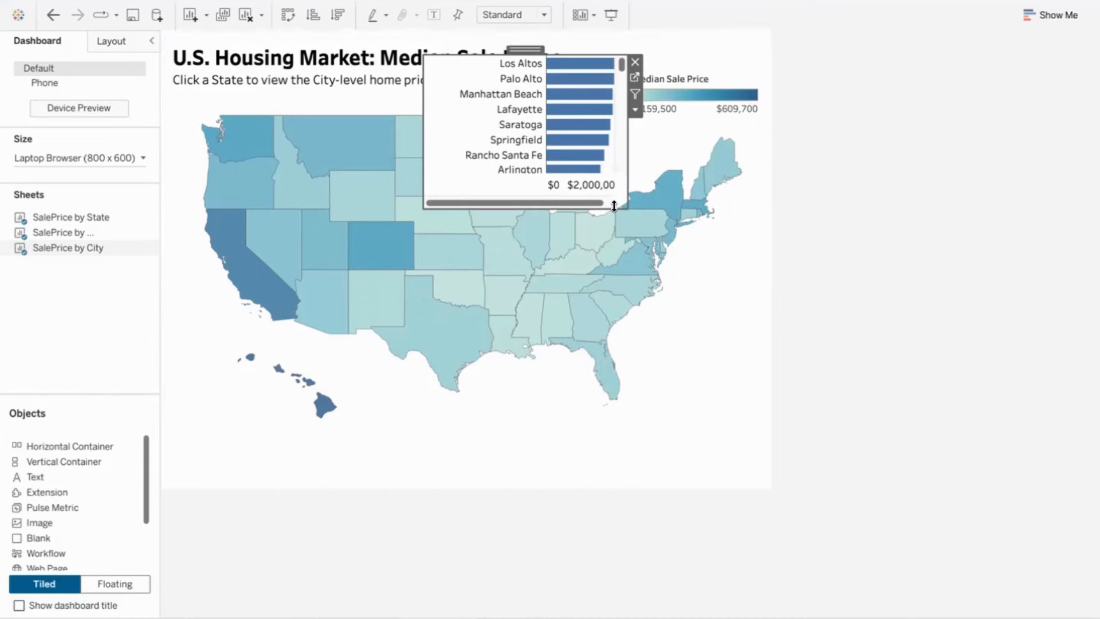
Enlarge the floating city bar chart, place it over the eastern states below the legend, and trim its lower-left corner inward.
{"action": "left_click_drag", "start_coordinate": [613, 218], "coordinate": [714, 411]}
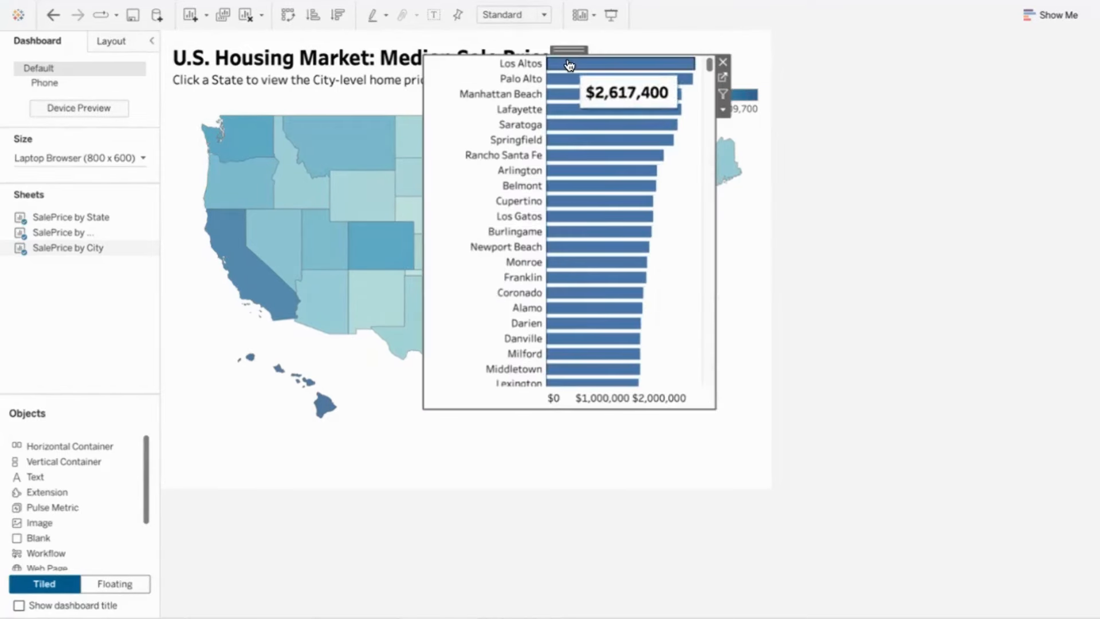
{"action": "left_click_drag", "start_coordinate": [570, 47], "coordinate": [599, 115]}
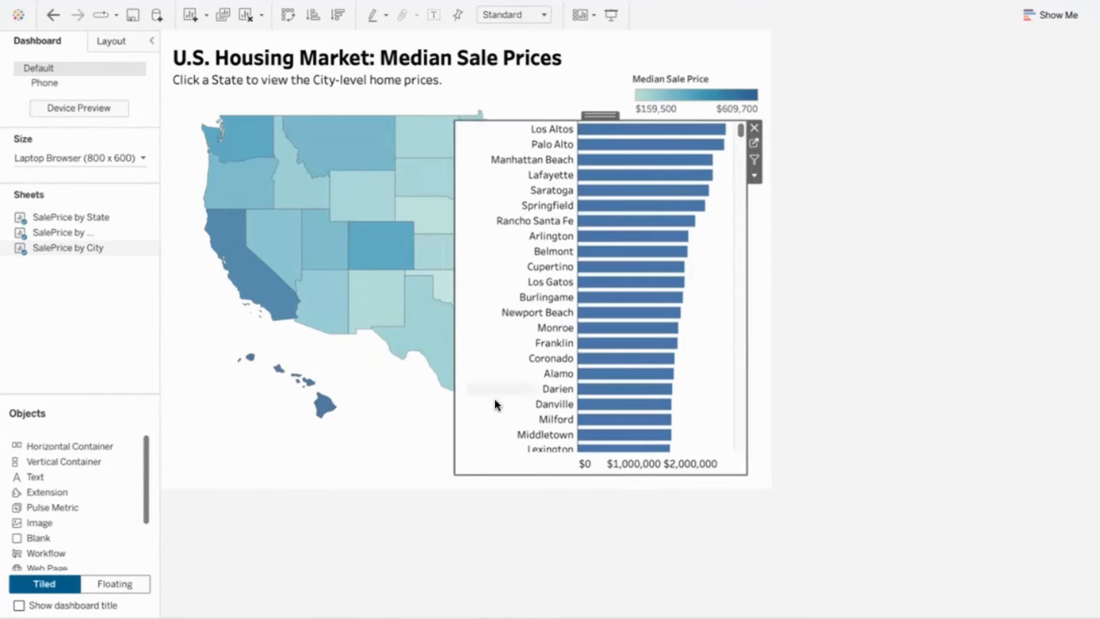
{"action": "left_click_drag", "start_coordinate": [455, 475], "coordinate": [466, 430]}
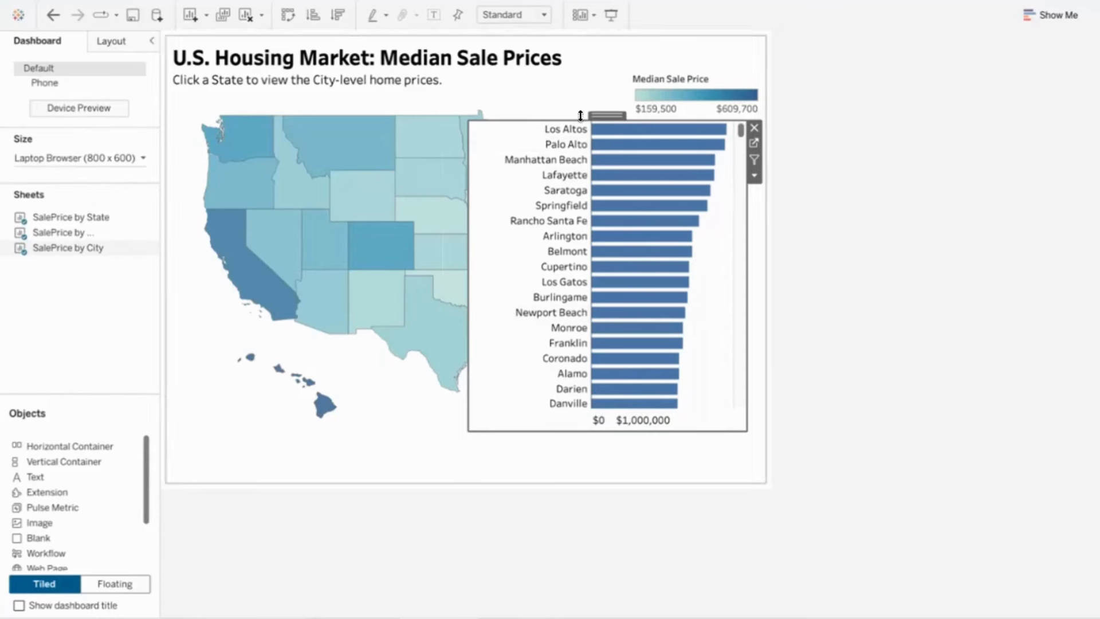
Move the floating city bar chart slightly down below the legend and enlarge it leftward and downward to about 392 by 443 pixels.
{"action": "left_click_drag", "start_coordinate": [595, 116], "coordinate": [598, 125]}
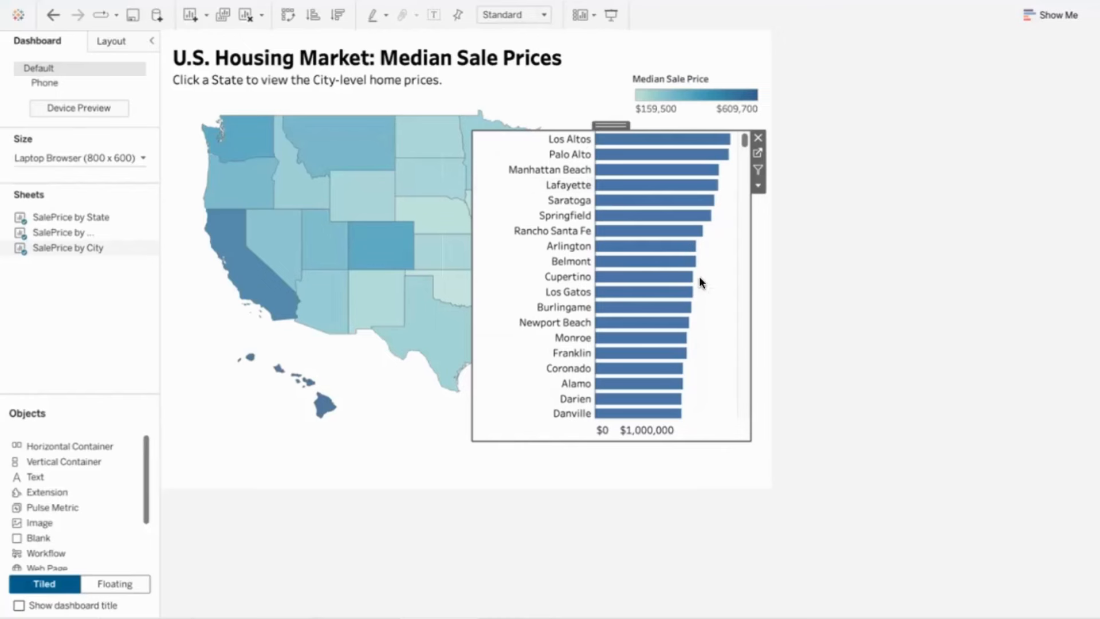
{"action": "left_click", "coordinate": [818, 294]}
{"action": "mouse_move", "coordinate": [613, 256]}
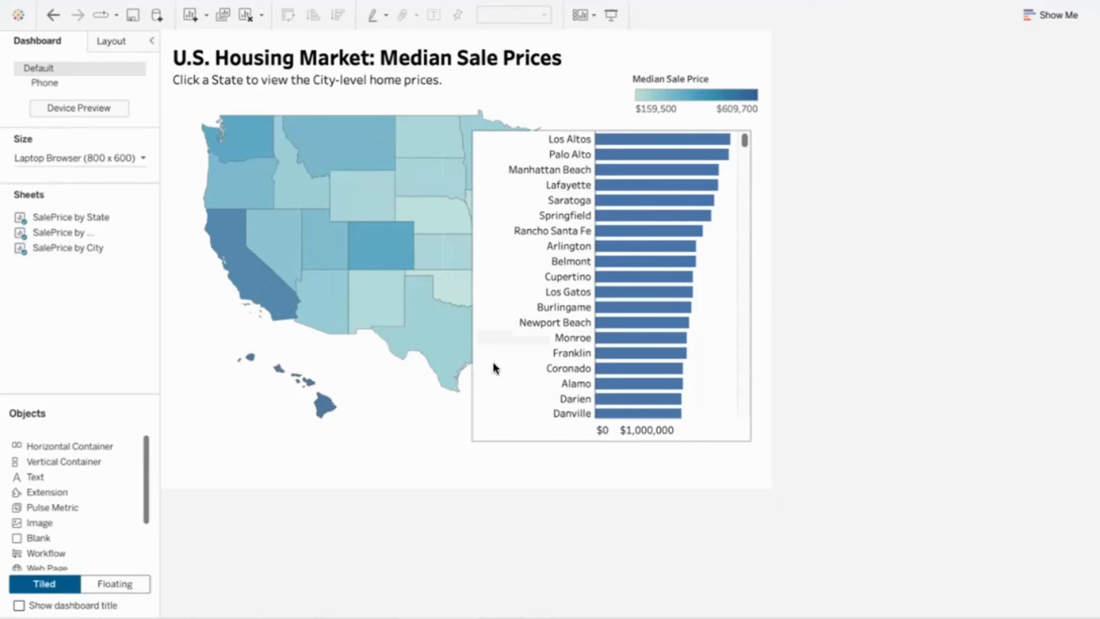
{"action": "left_click", "coordinate": [494, 383]}
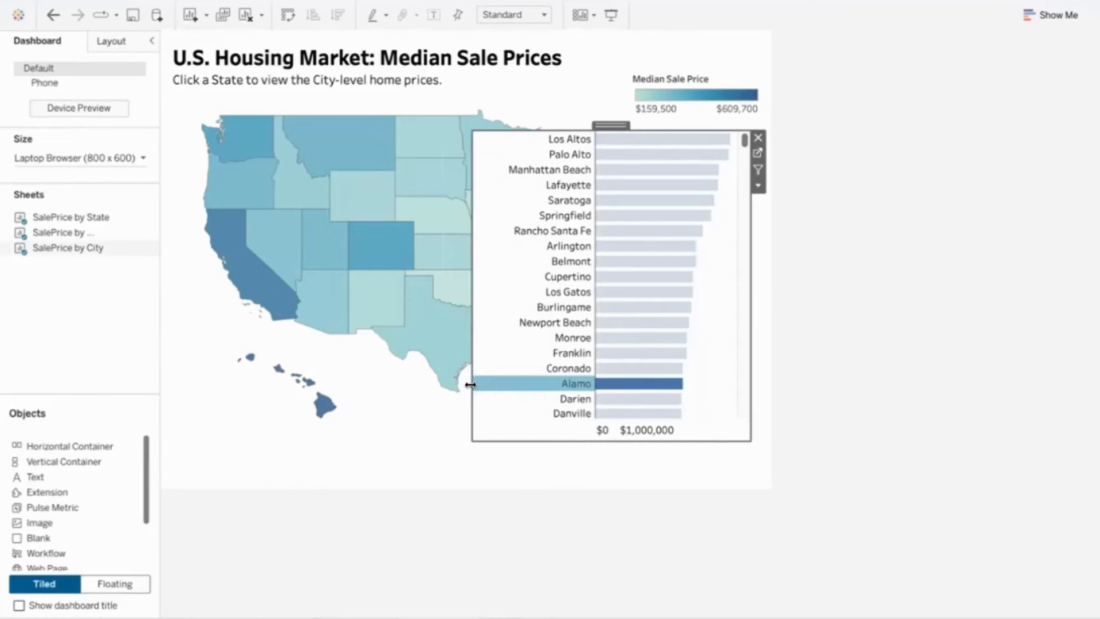
{"action": "left_click", "coordinate": [488, 380]}
{"action": "left_click_drag", "start_coordinate": [471, 380], "coordinate": [448, 380]}
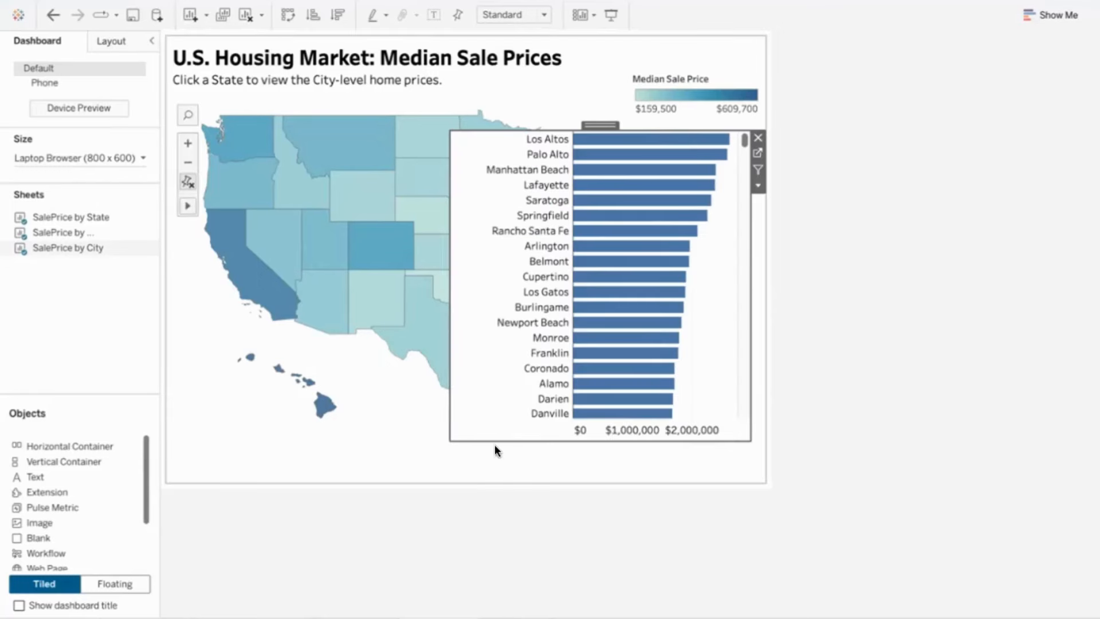
{"action": "left_click_drag", "start_coordinate": [493, 442], "coordinate": [496, 468]}
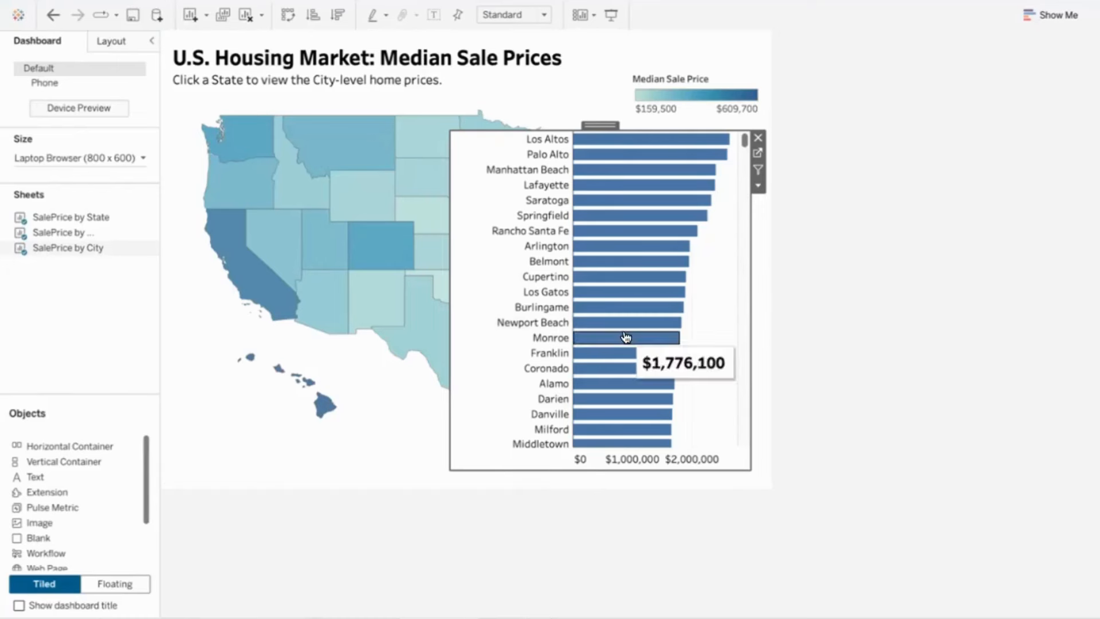
Narrow the city name column in the bar chart to give the bars more room, and check the names down the list.
{"action": "left_click_drag", "start_coordinate": [570, 307], "coordinate": [555, 304]}
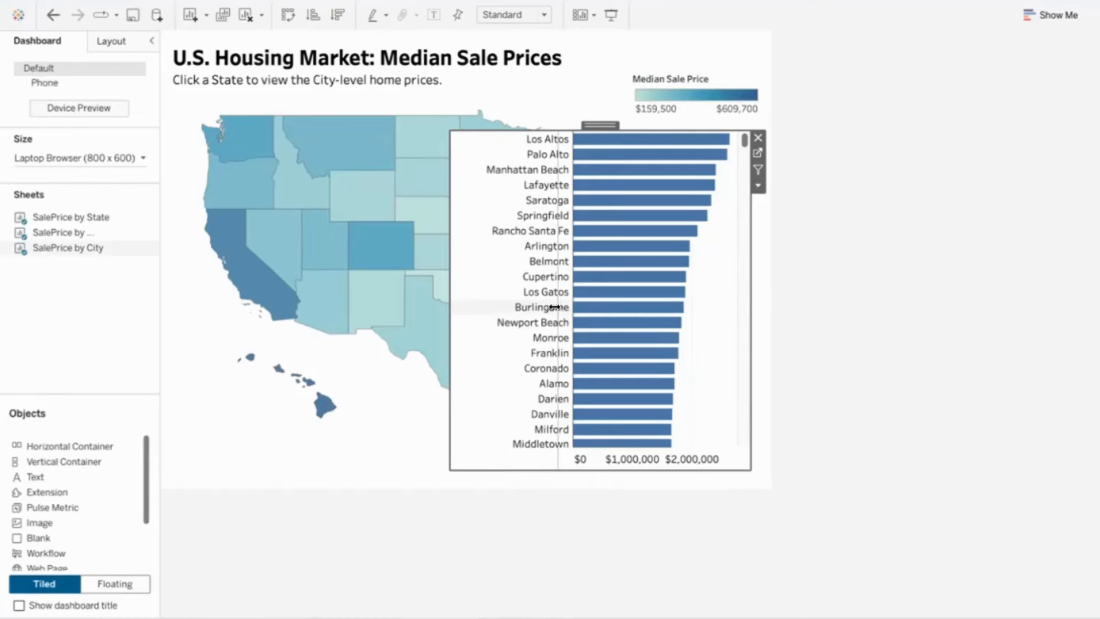
{"action": "scroll", "coordinate": [555, 324], "scroll_direction": "down", "scroll_amount": 15}
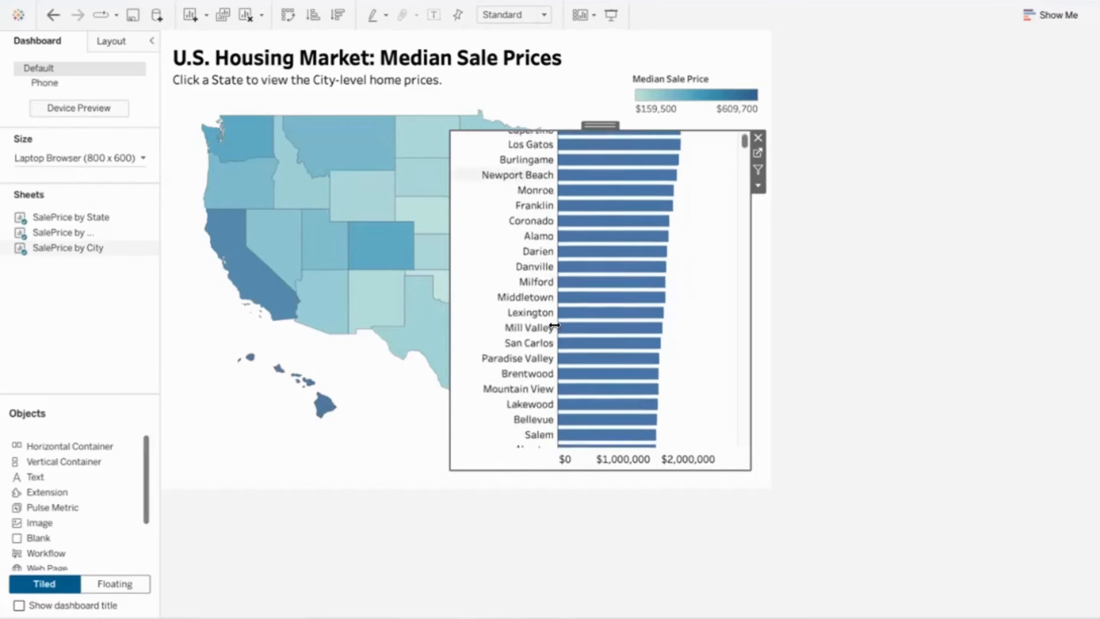
{"action": "scroll", "coordinate": [554, 325], "scroll_direction": "down", "scroll_amount": 5}
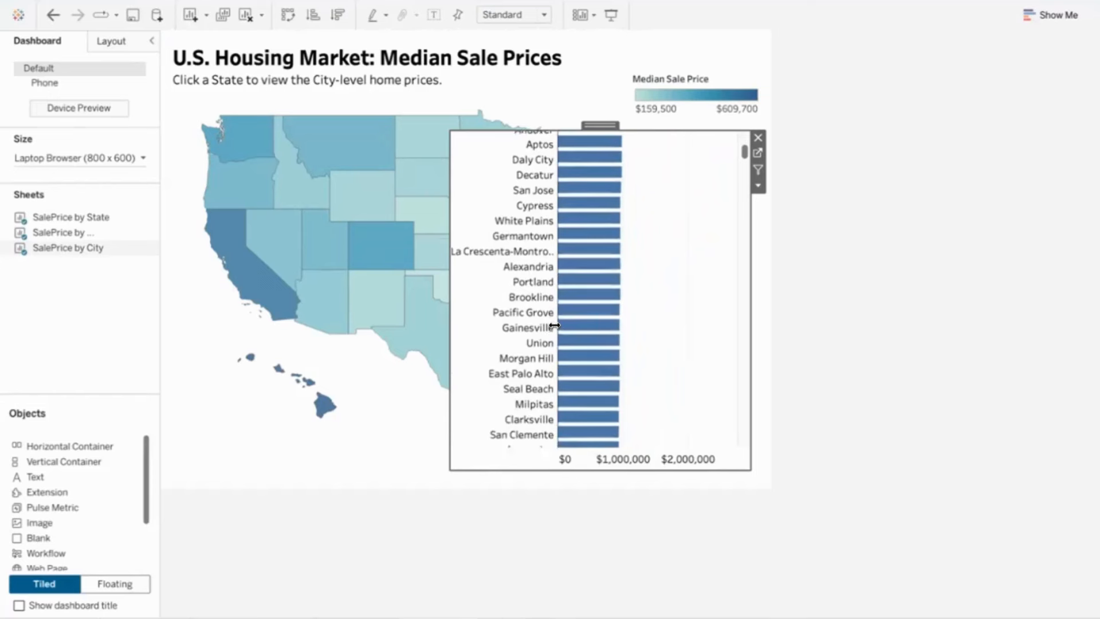
{"action": "scroll", "coordinate": [554, 324], "scroll_direction": "up", "scroll_amount": 20}
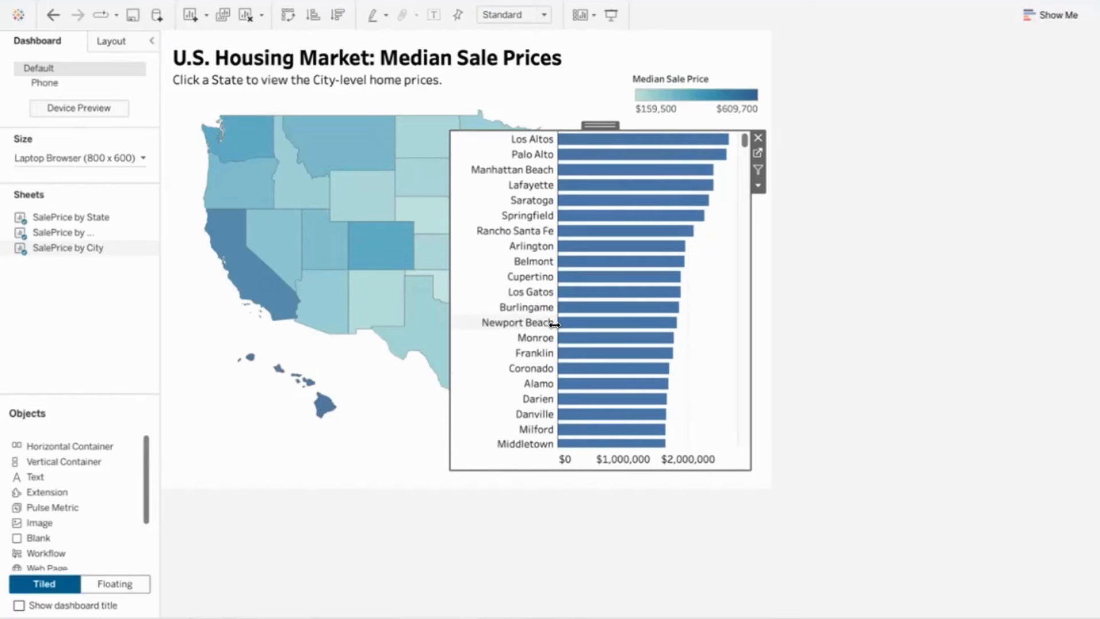
{"action": "left_click", "coordinate": [914, 367]}
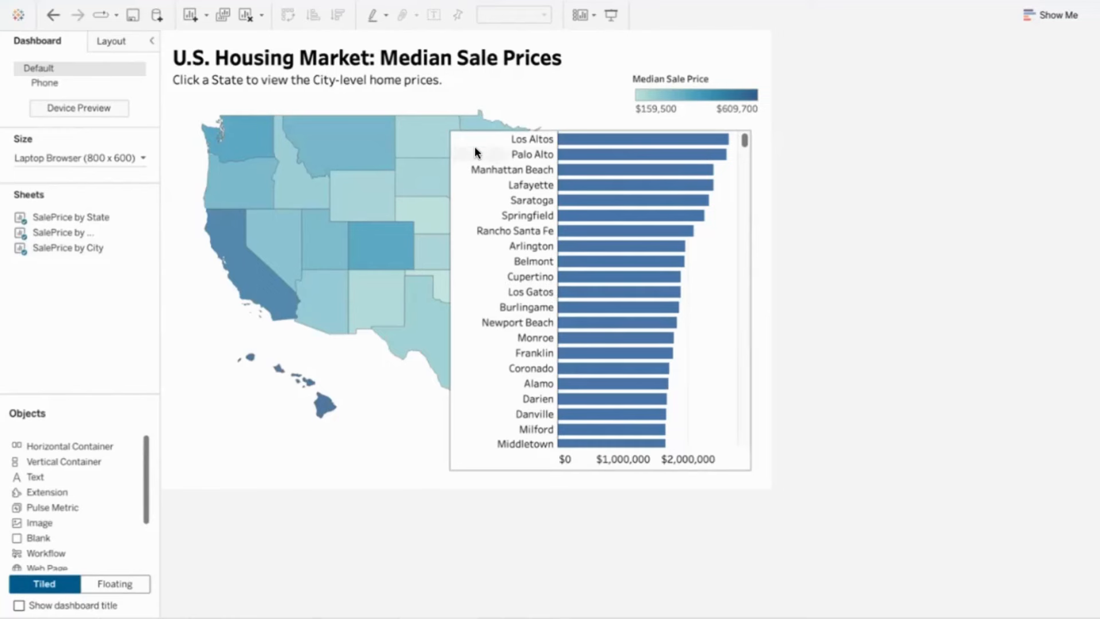
{"action": "left_click", "coordinate": [743, 192]}
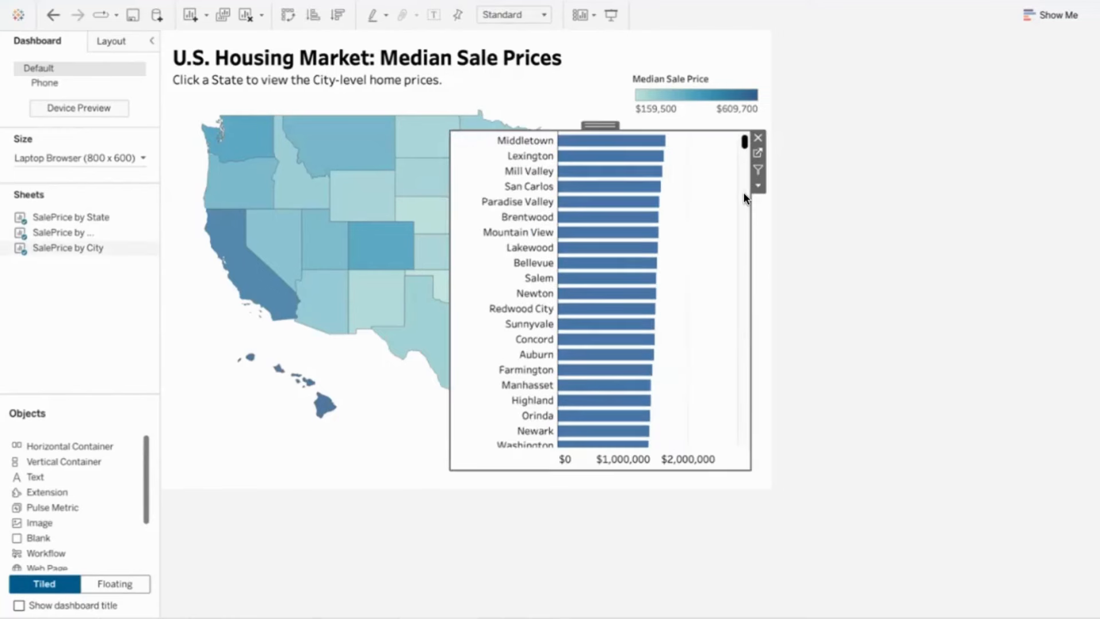
{"action": "scroll", "coordinate": [677, 190], "scroll_direction": "up", "scroll_amount": 5}
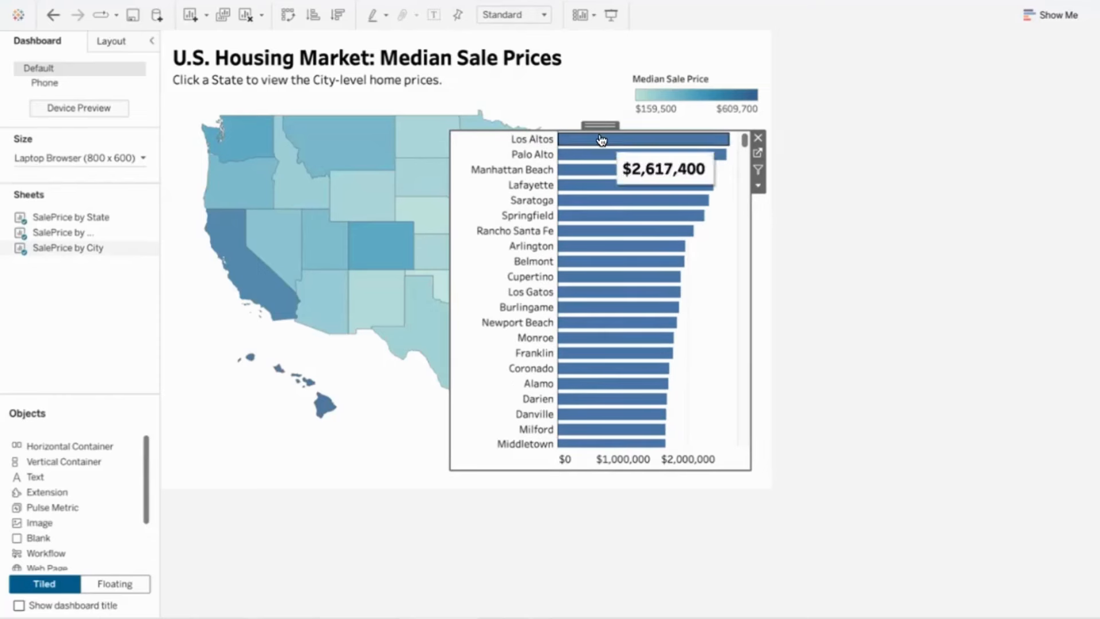
Control the city bar chart's visibility with the "Hide zone with parameter" parameter.
{"action": "left_click", "coordinate": [111, 41]}
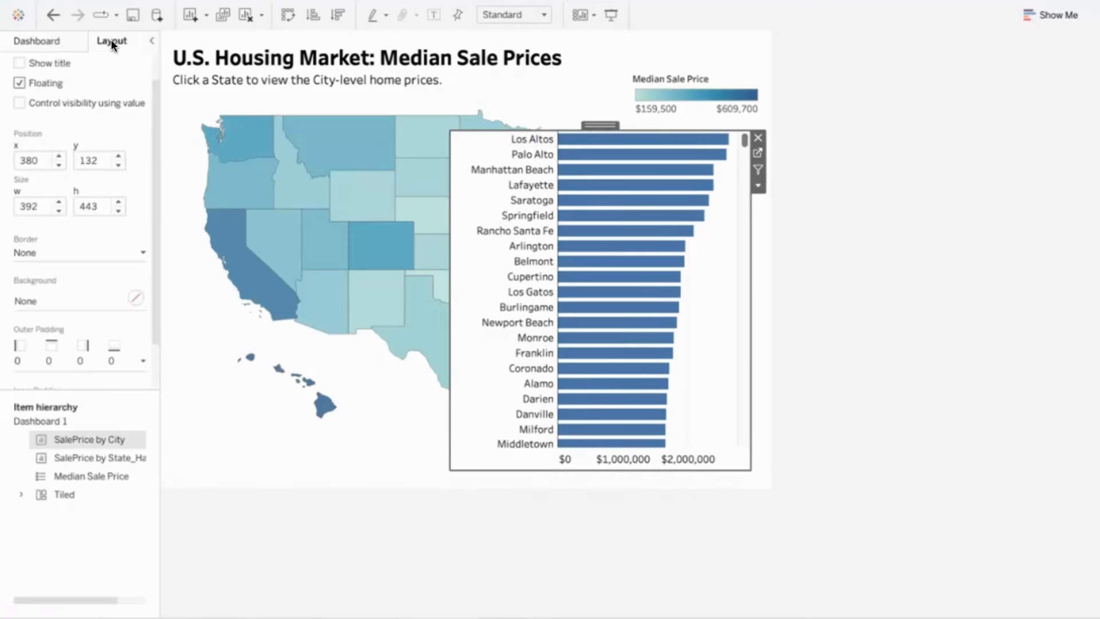
{"action": "left_click", "coordinate": [54, 102]}
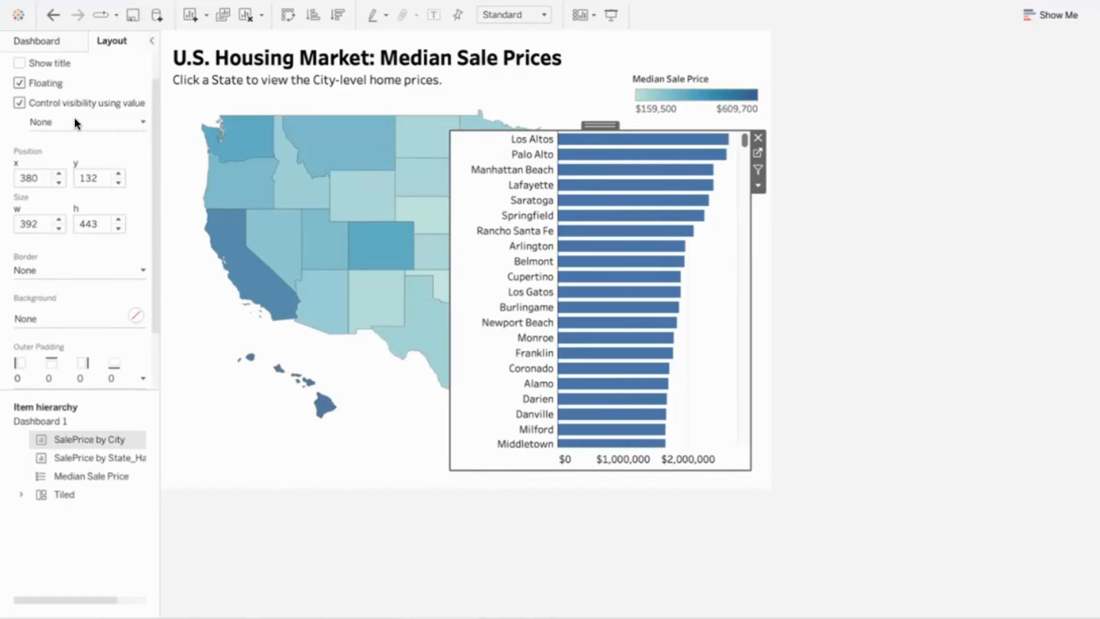
{"action": "left_click", "coordinate": [75, 122]}
{"action": "mouse_move", "coordinate": [220, 183]}
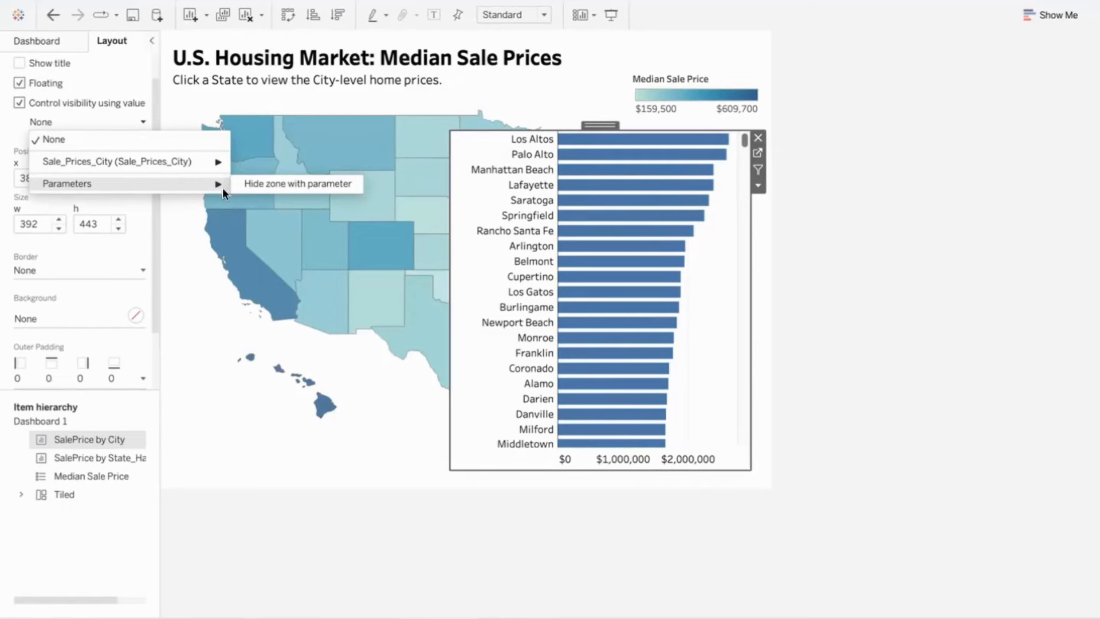
{"action": "left_click", "coordinate": [257, 184]}
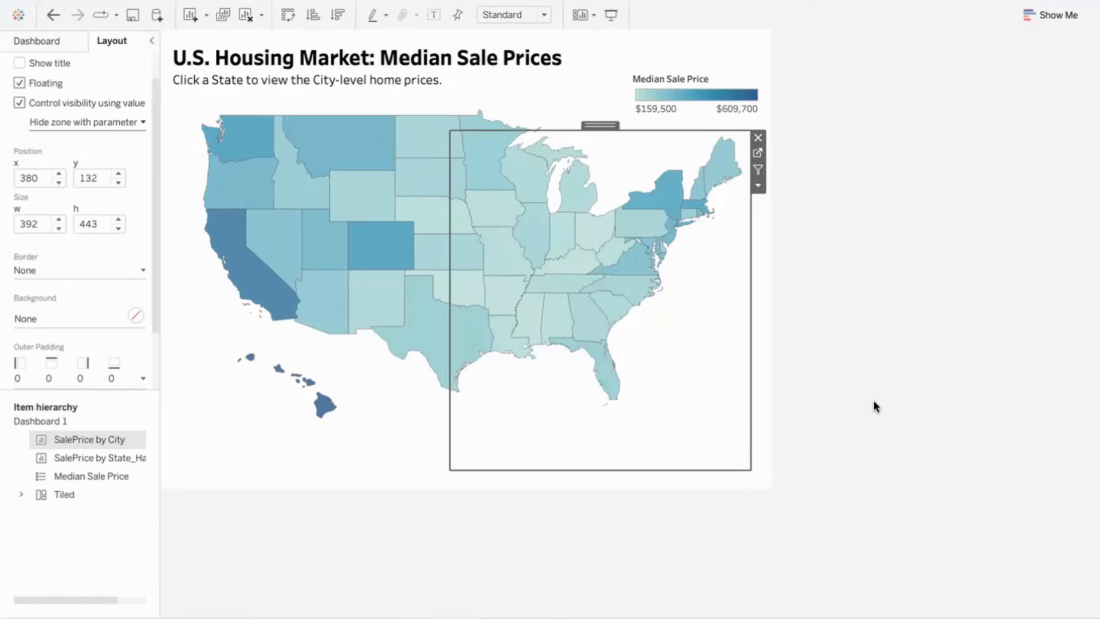
{"action": "left_click", "coordinate": [873, 400]}
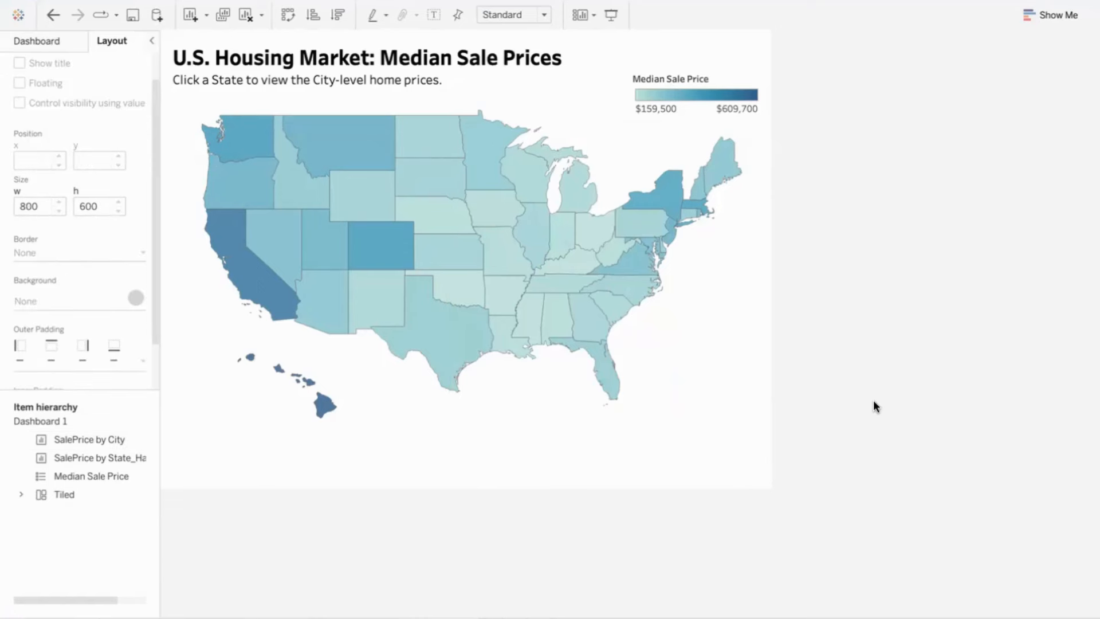
Use both the Hawaii map and the main state map as filters on the dashboard.
{"action": "left_click", "coordinate": [38, 41]}
{"action": "mouse_move", "coordinate": [328, 414]}
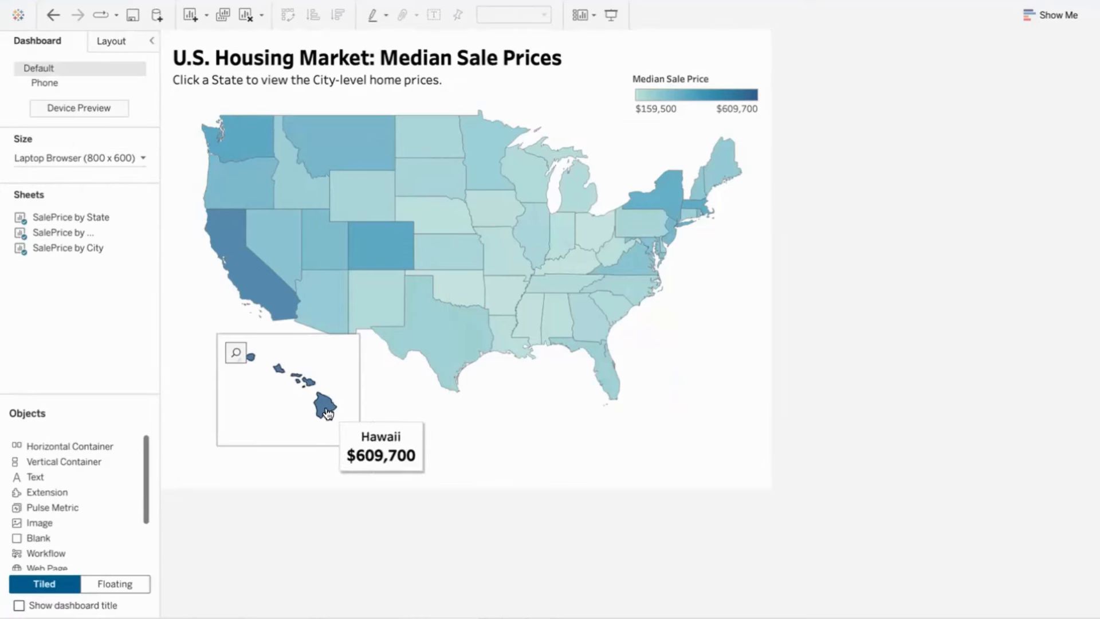
{"action": "left_click", "coordinate": [315, 356]}
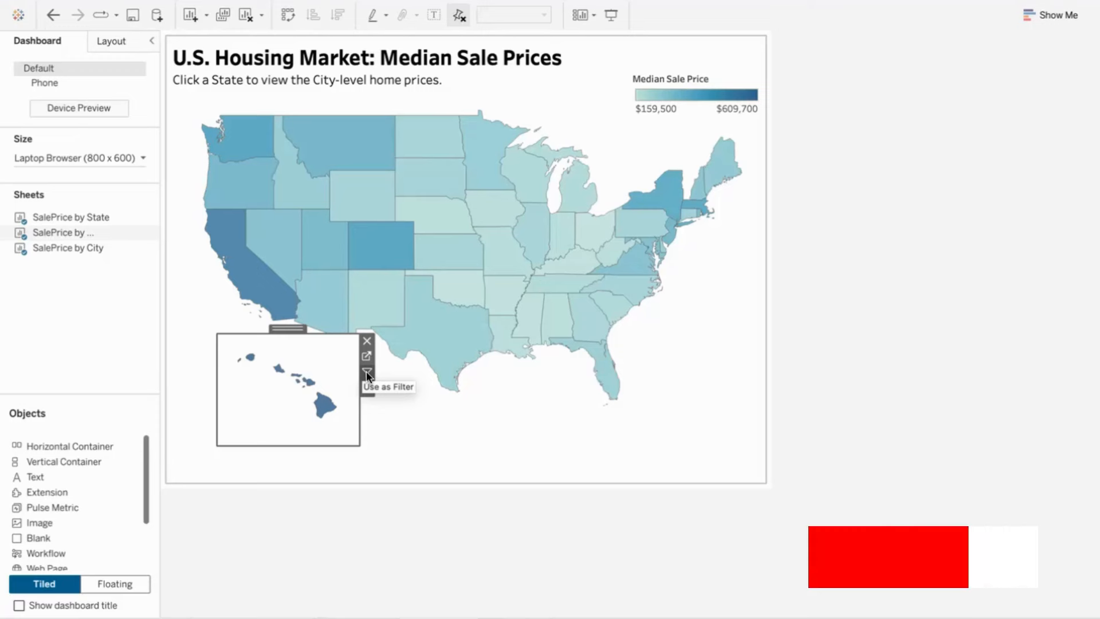
{"action": "left_click", "coordinate": [367, 373]}
{"action": "left_click", "coordinate": [724, 338]}
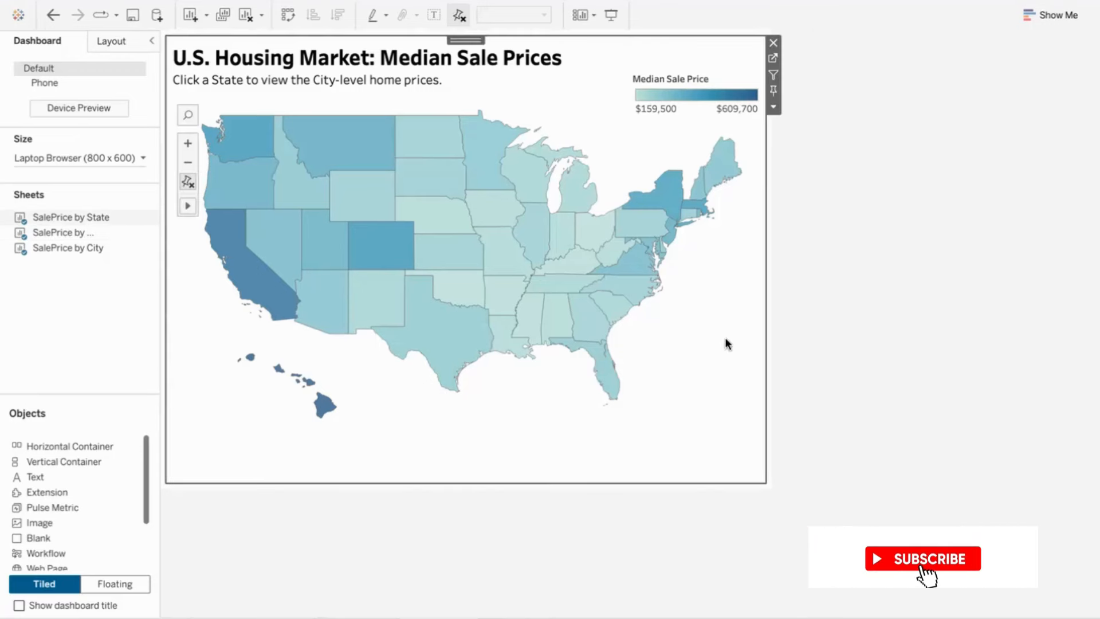
{"action": "left_click", "coordinate": [774, 74]}
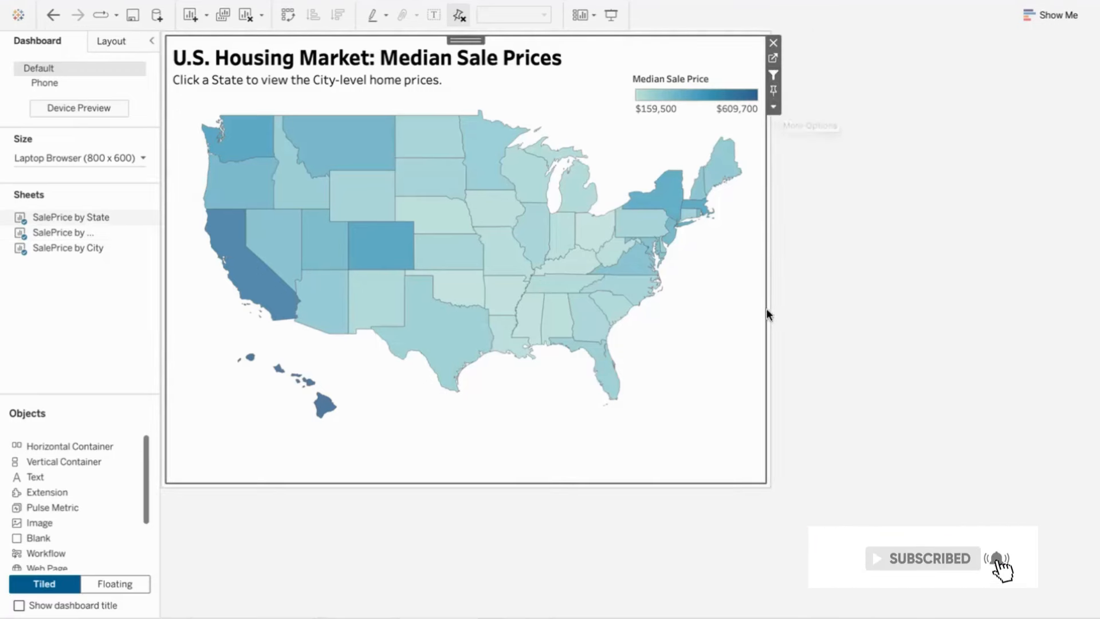
Test the dynamic zone by selecting and clearing Texas and Florida on the map, scrolling through Florida's city prices.
{"action": "left_click", "coordinate": [433, 333]}
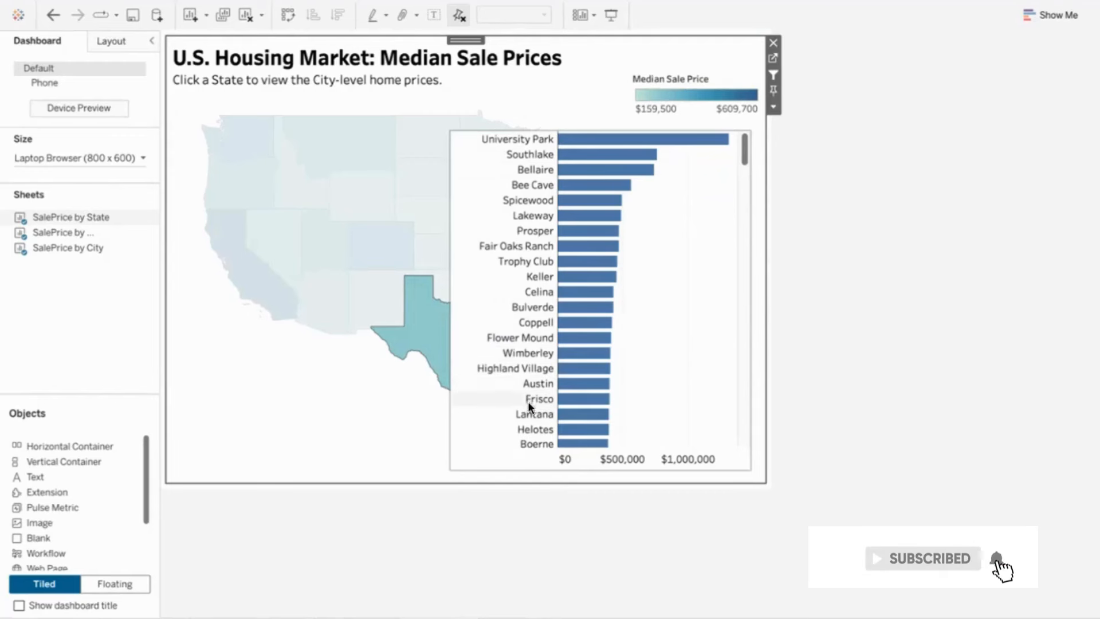
{"action": "left_click", "coordinate": [421, 331]}
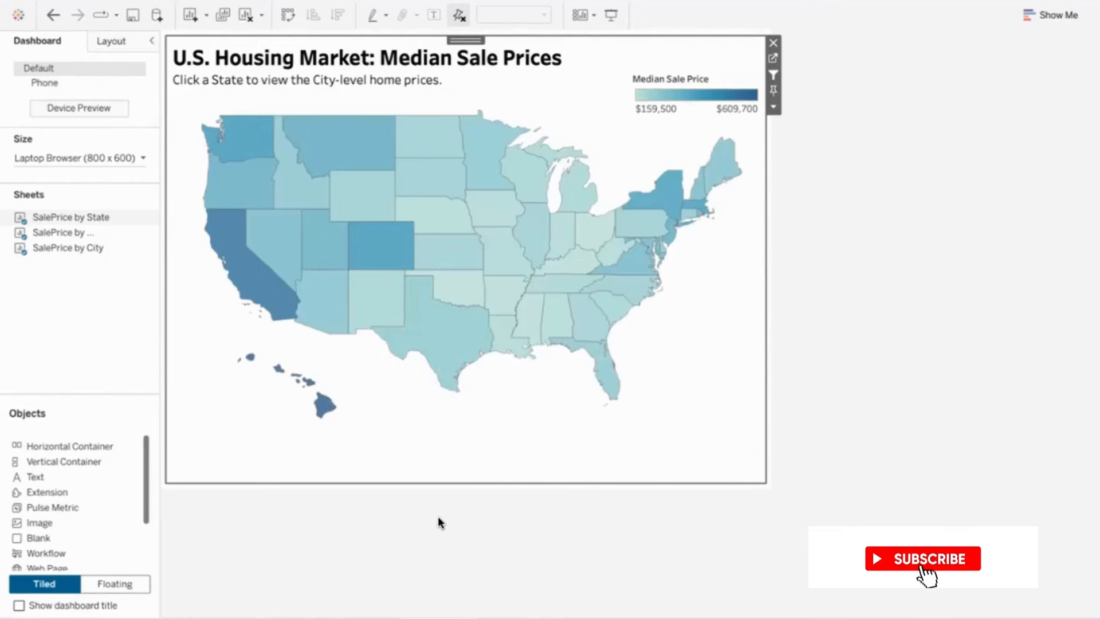
{"action": "left_click", "coordinate": [605, 375]}
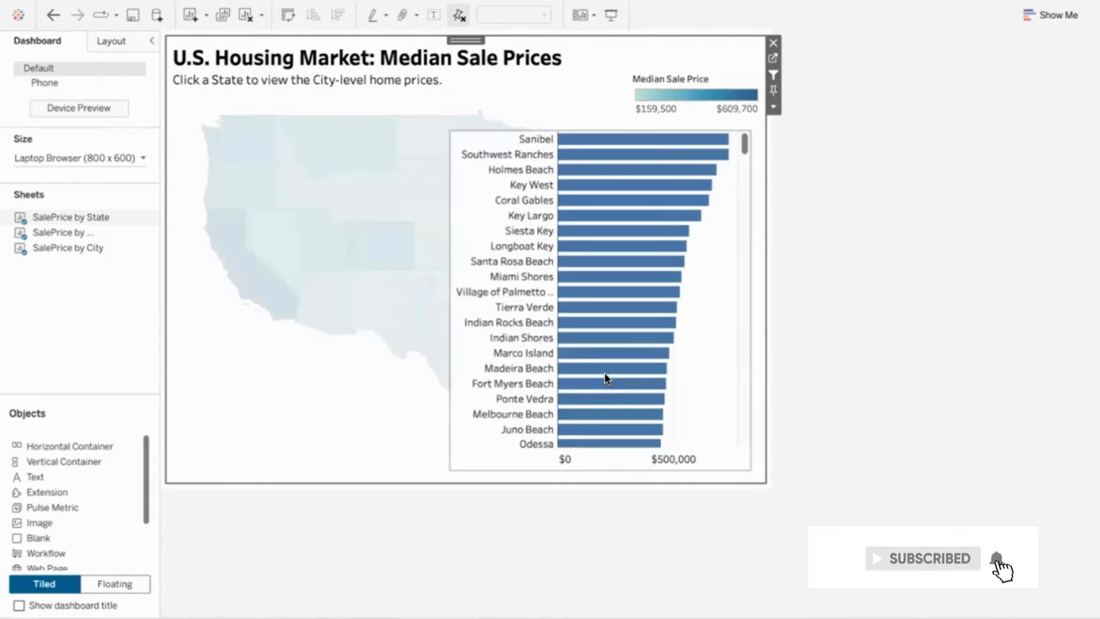
{"action": "scroll", "coordinate": [650, 179], "scroll_direction": "down", "scroll_amount": 1}
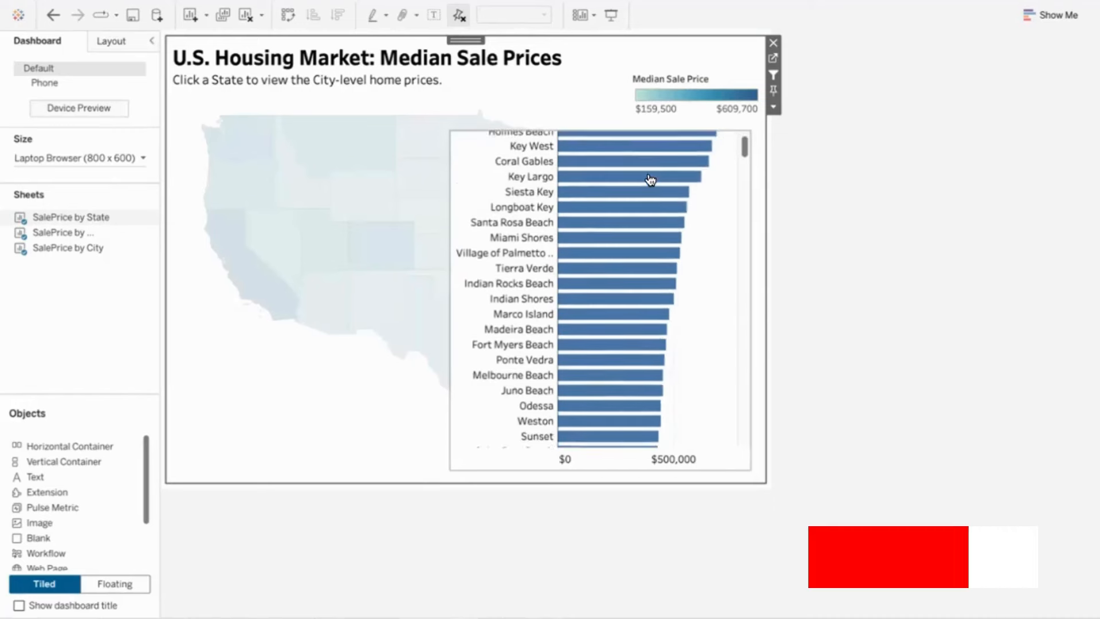
{"action": "scroll", "coordinate": [650, 179], "scroll_direction": "down", "scroll_amount": 2}
{"action": "scroll", "coordinate": [650, 177], "scroll_direction": "up", "scroll_amount": 3}
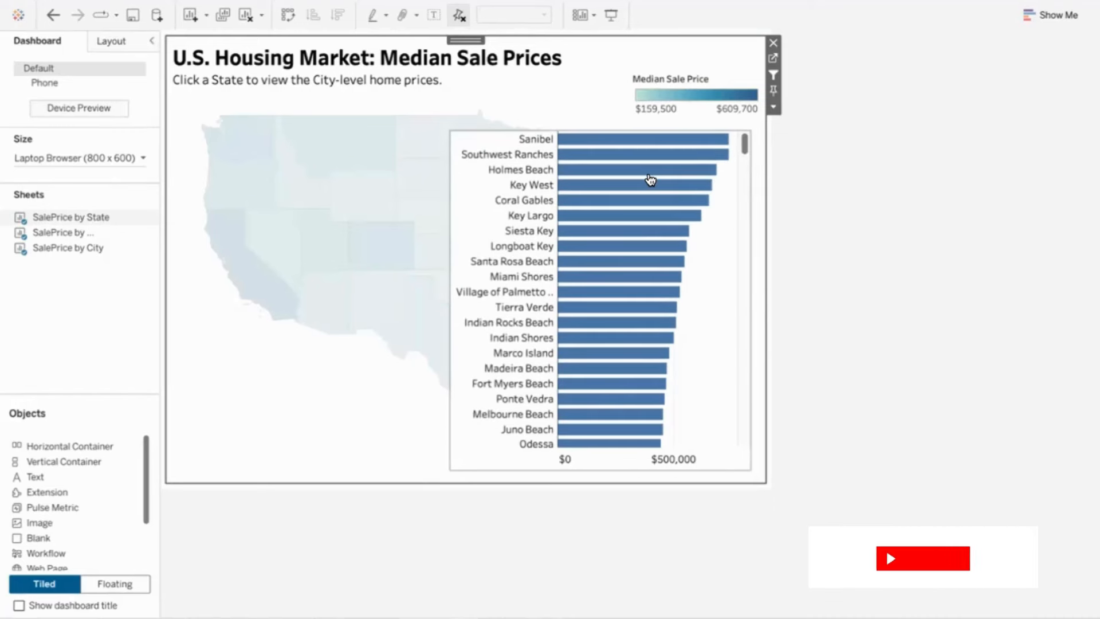
{"action": "left_click", "coordinate": [406, 374]}
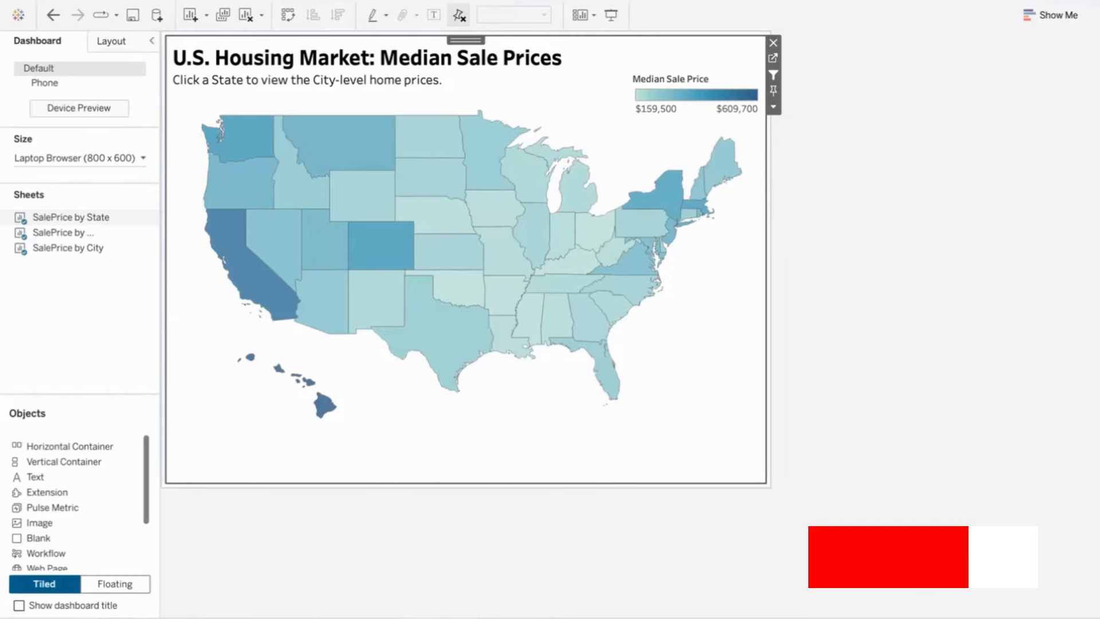
{"action": "left_click", "coordinate": [135, 1]}
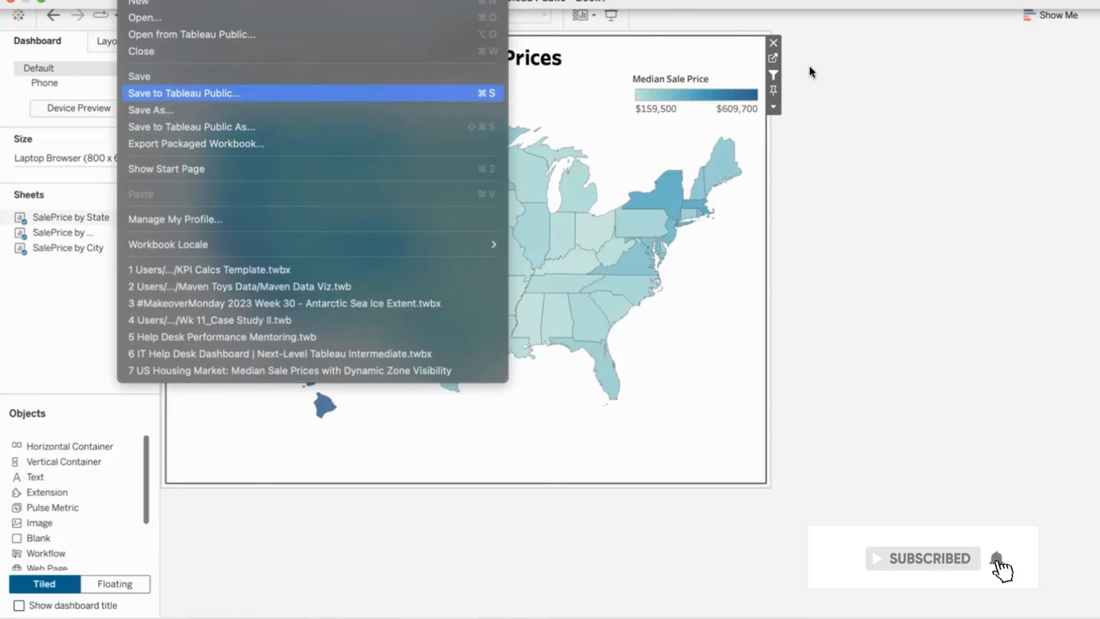
{"action": "left_click", "coordinate": [812, 26]}
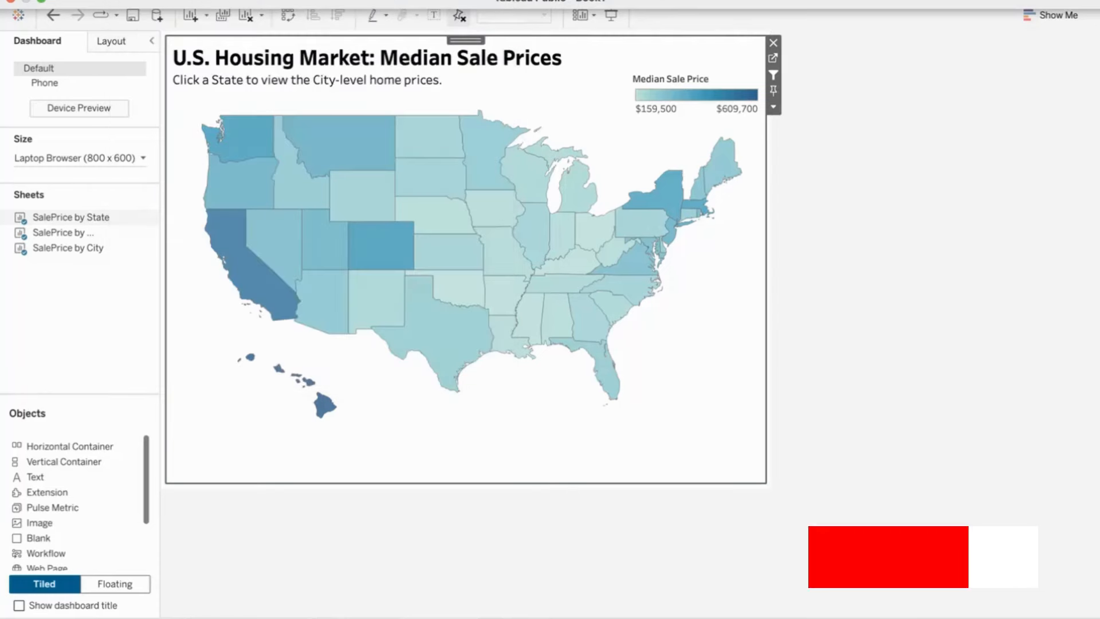